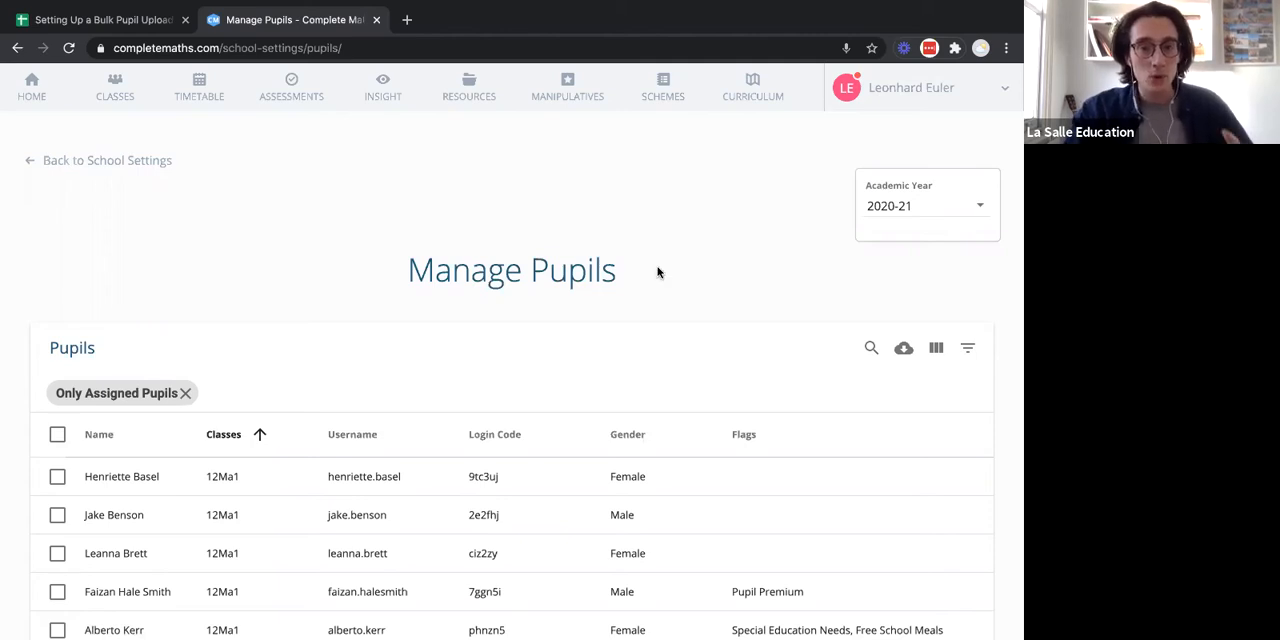
Open the upload dialog for adding many pupils and read its file guidelines on required and suggested fields.
scroll(657, 272, "down", 1)
scroll(657, 272, "down", 5)
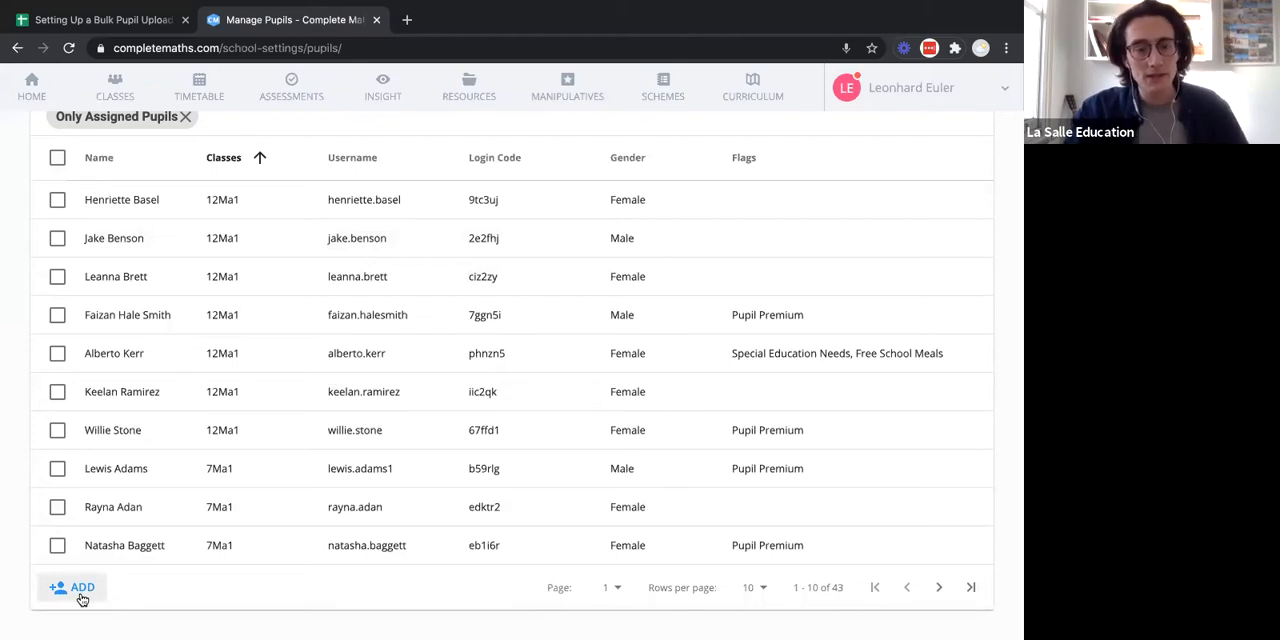
left_click(79, 590)
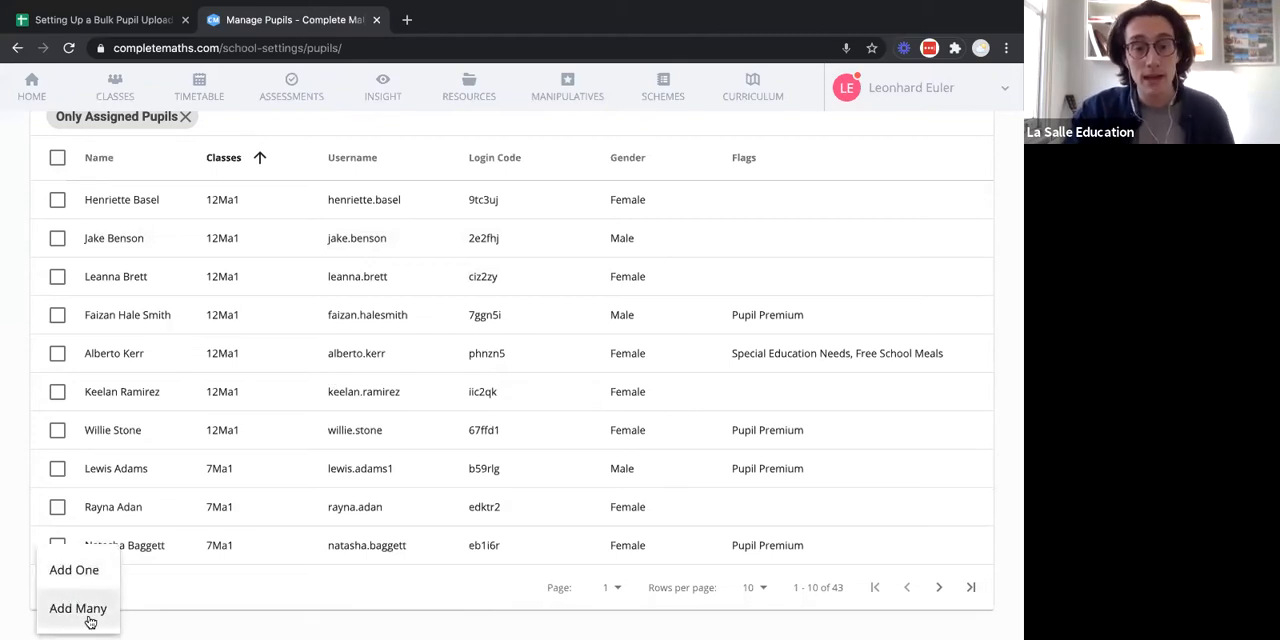
left_click(90, 619)
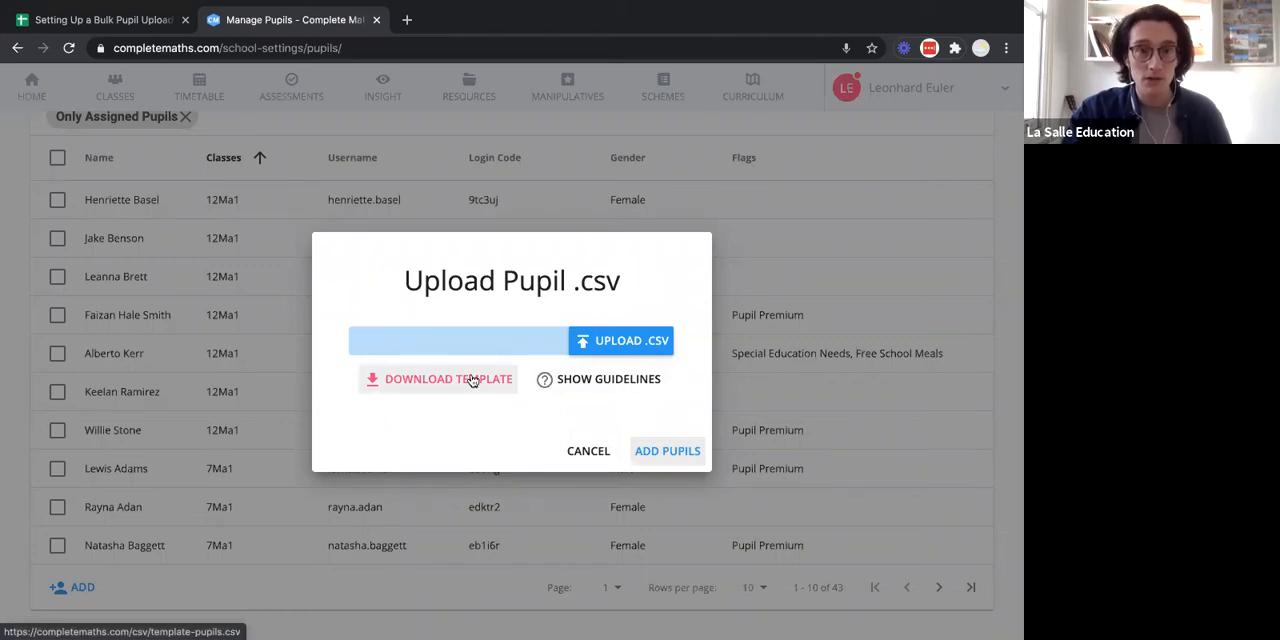
left_click(623, 381)
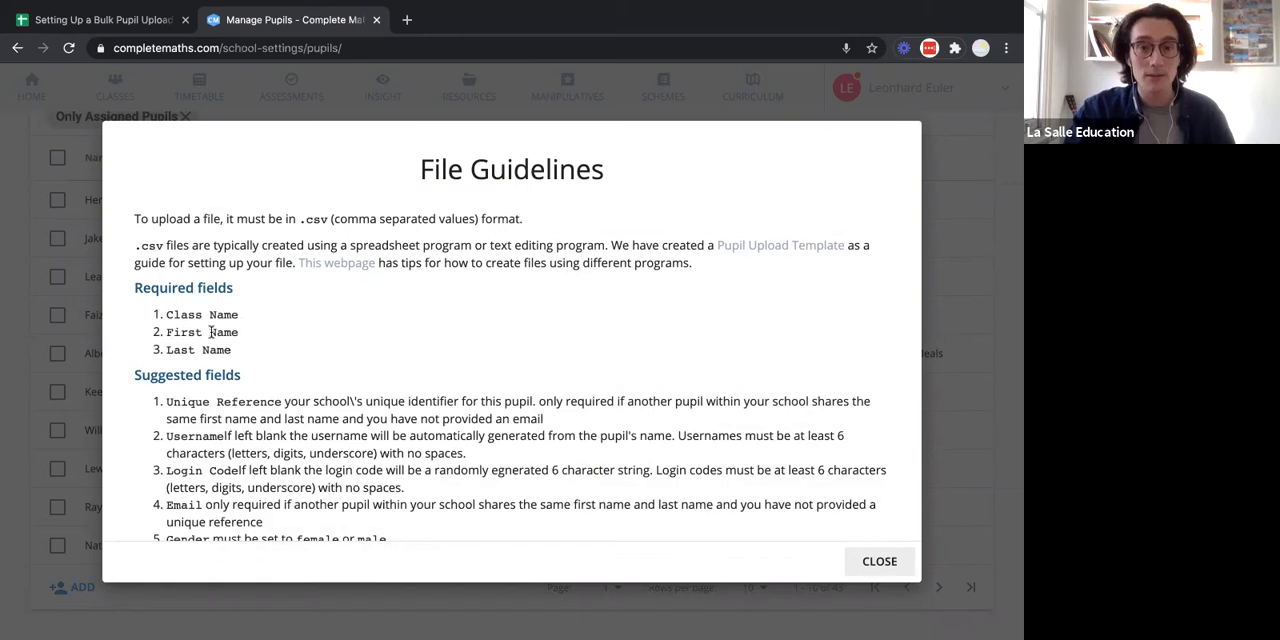
scroll(349, 362, "down", 2)
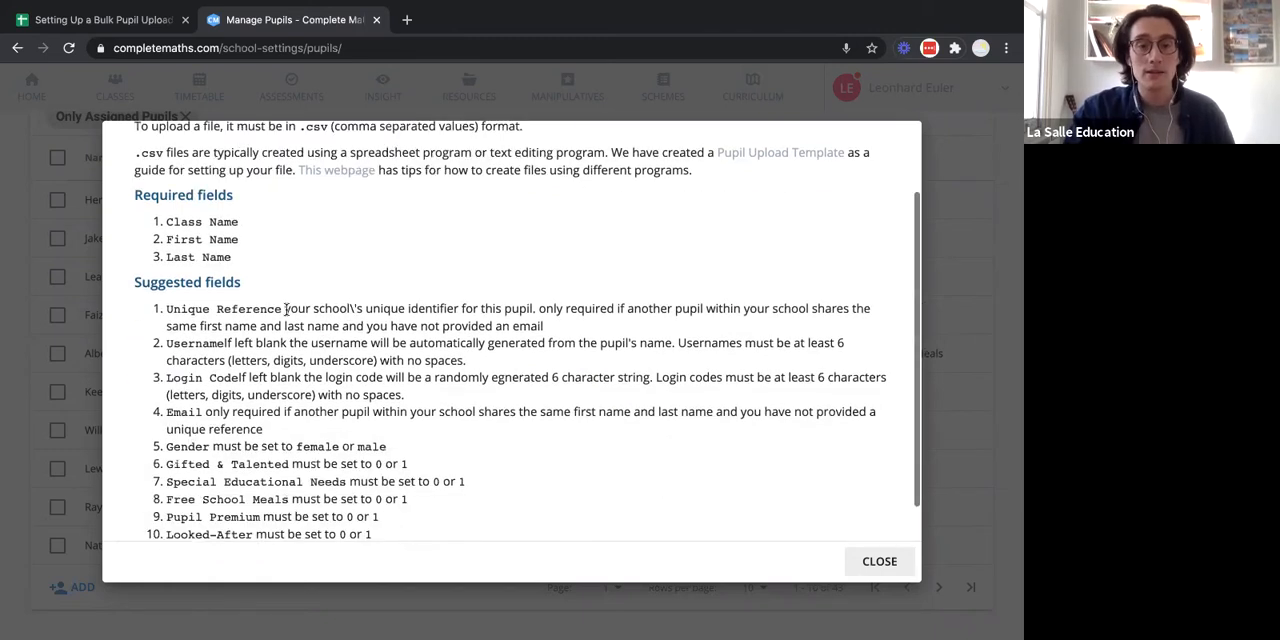
scroll(316, 426, "down", 1)
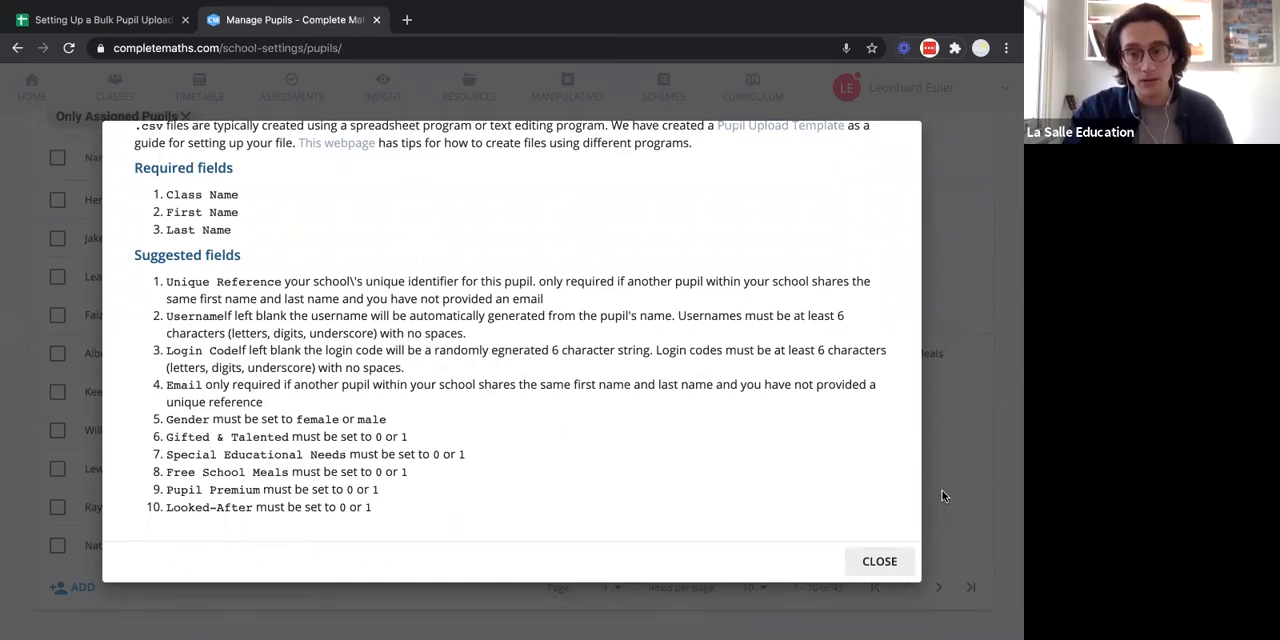
left_click(889, 561)
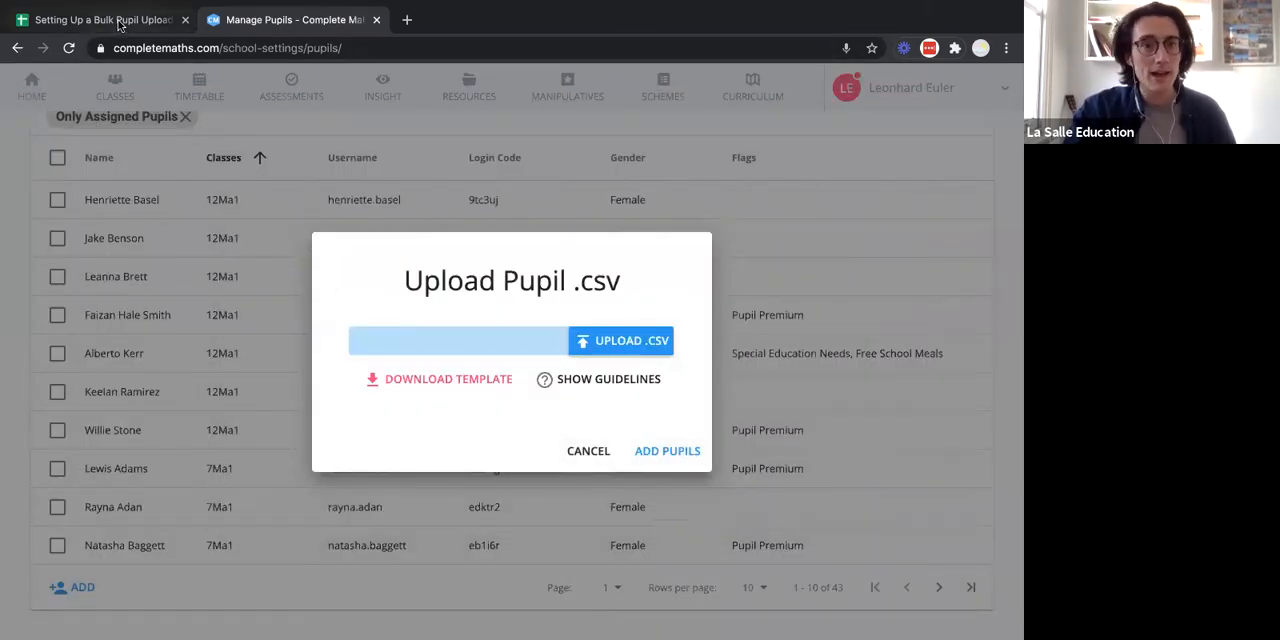
Switch to the Setting Up a Bulk Pupil Upload spreadsheet and examine the CM Import Template's column headers and their notes.
left_click(110, 20)
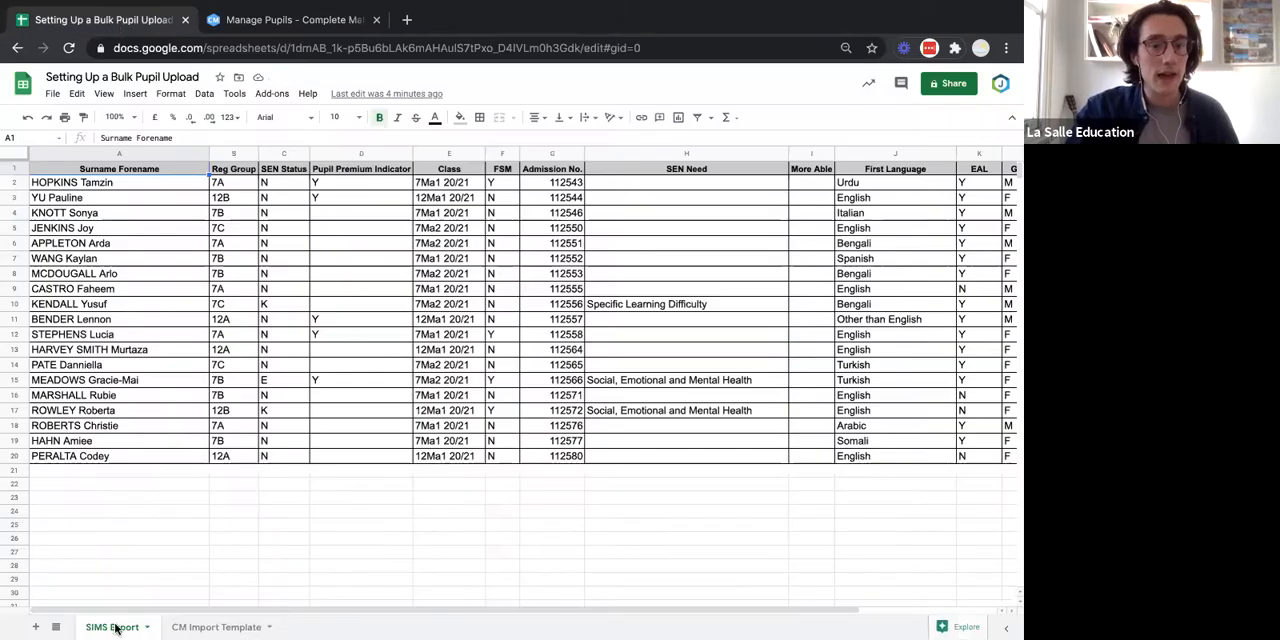
left_click(202, 627)
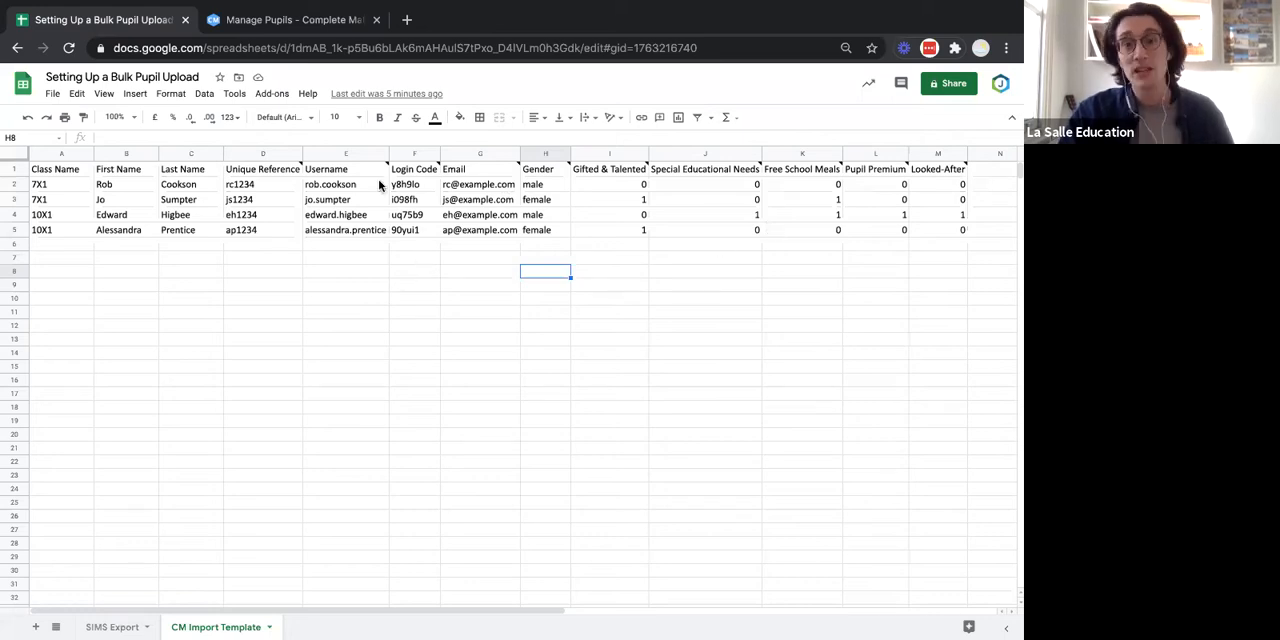
left_click(292, 174)
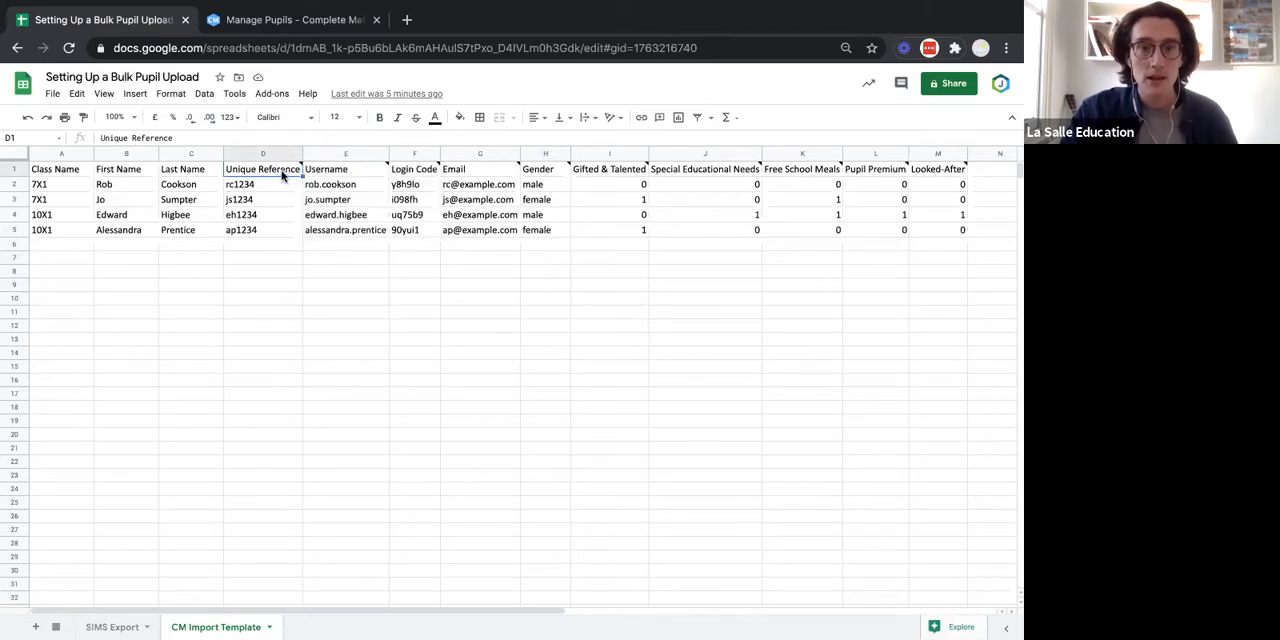
left_click(491, 173)
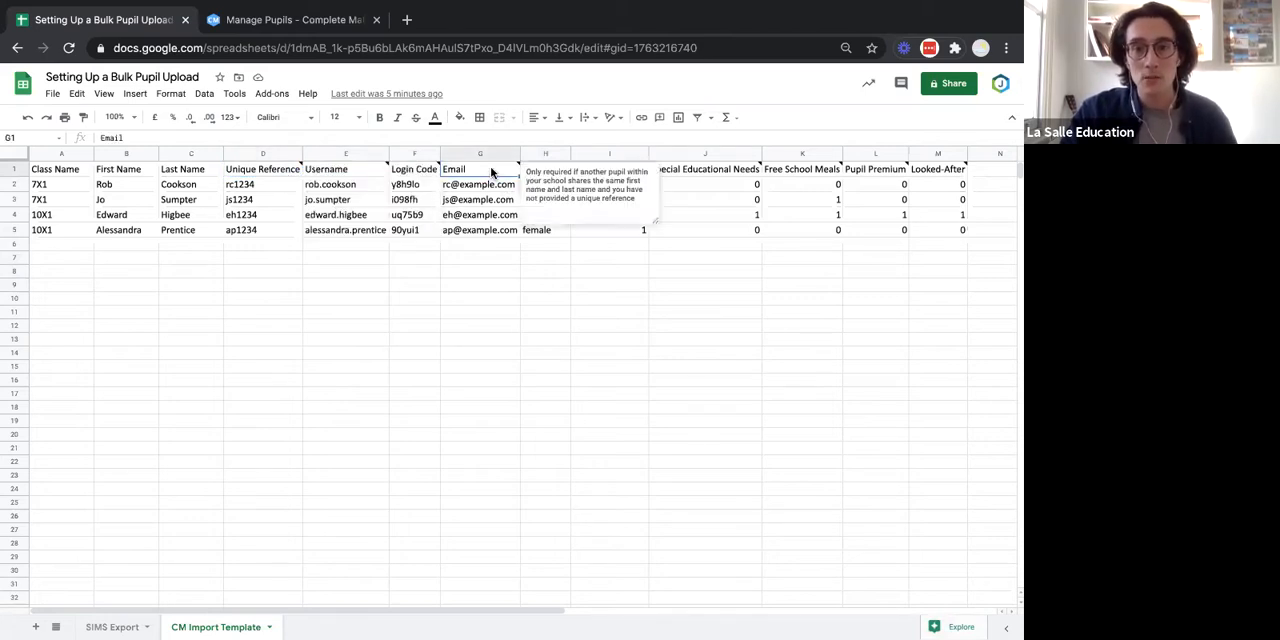
left_click(711, 171)
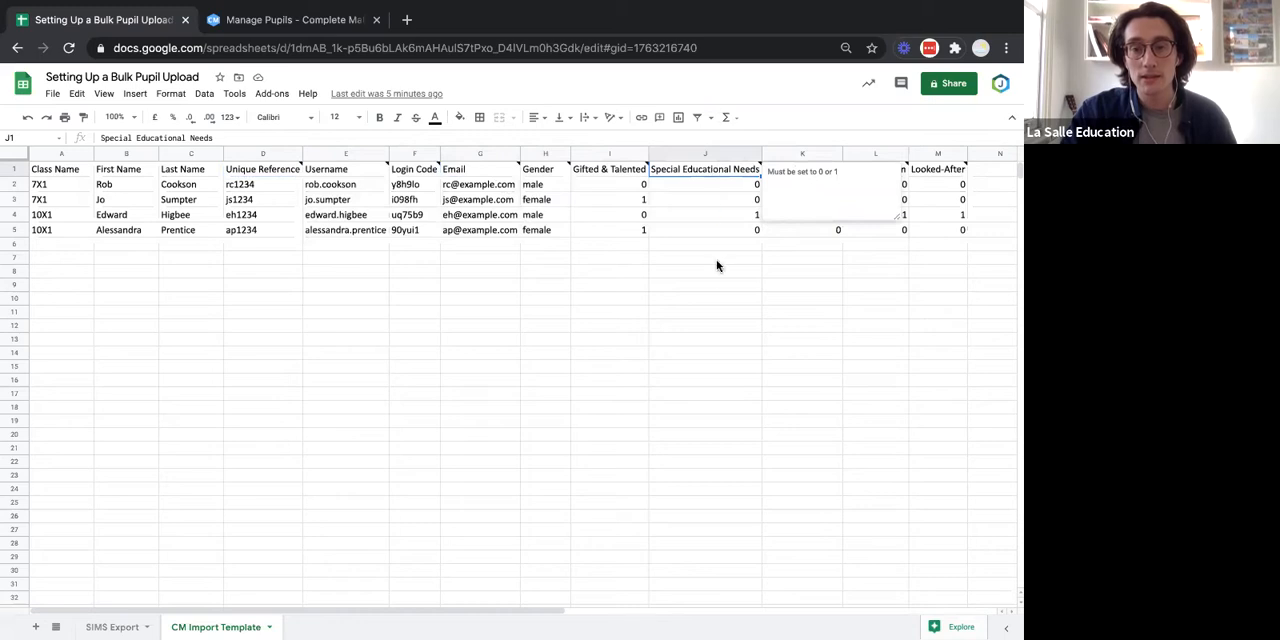
left_click(319, 330)
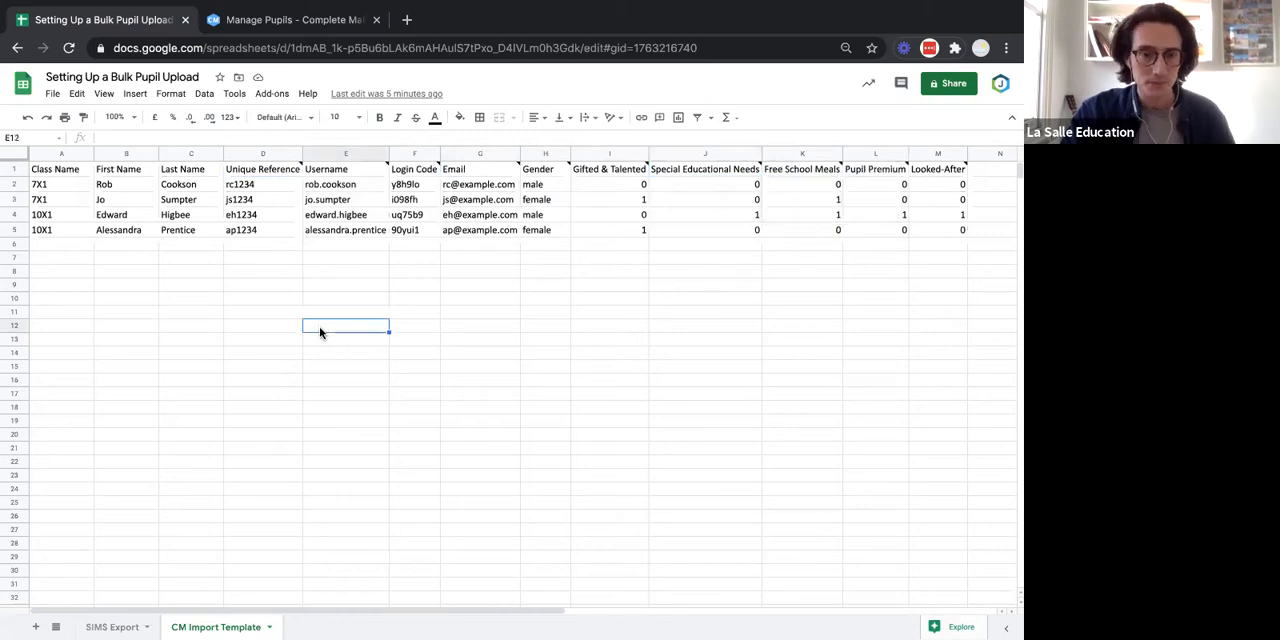
Look through the columns of pupil data on the SIMS Export sheet.
left_click(112, 627)
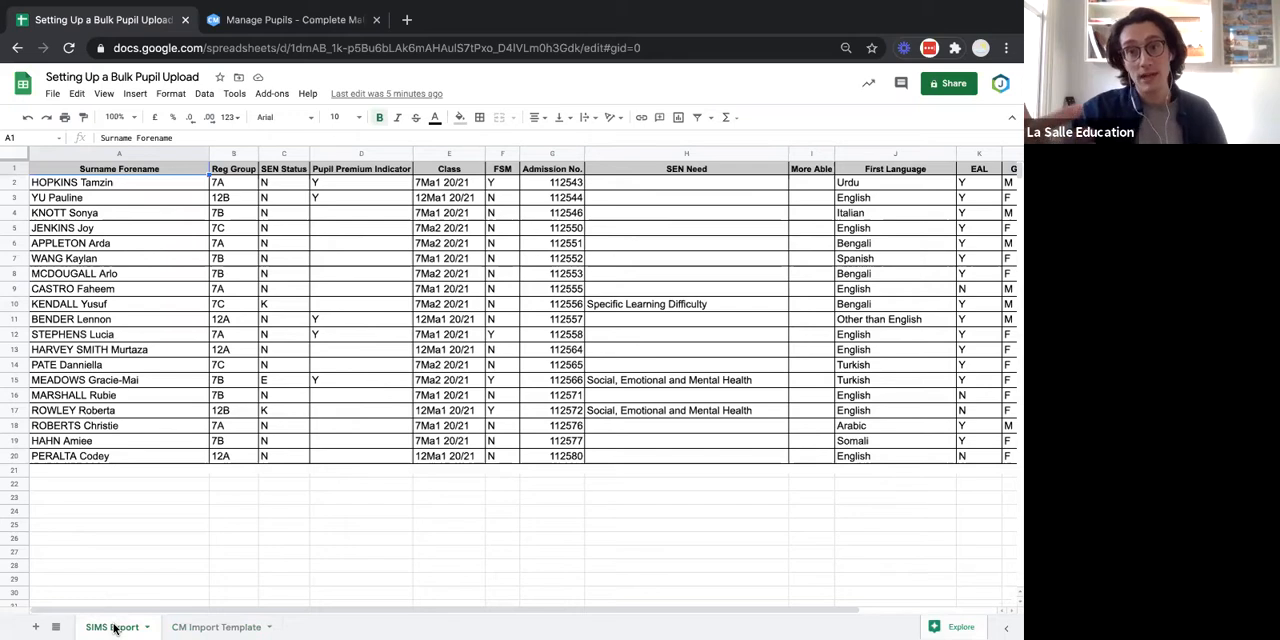
left_click(207, 520)
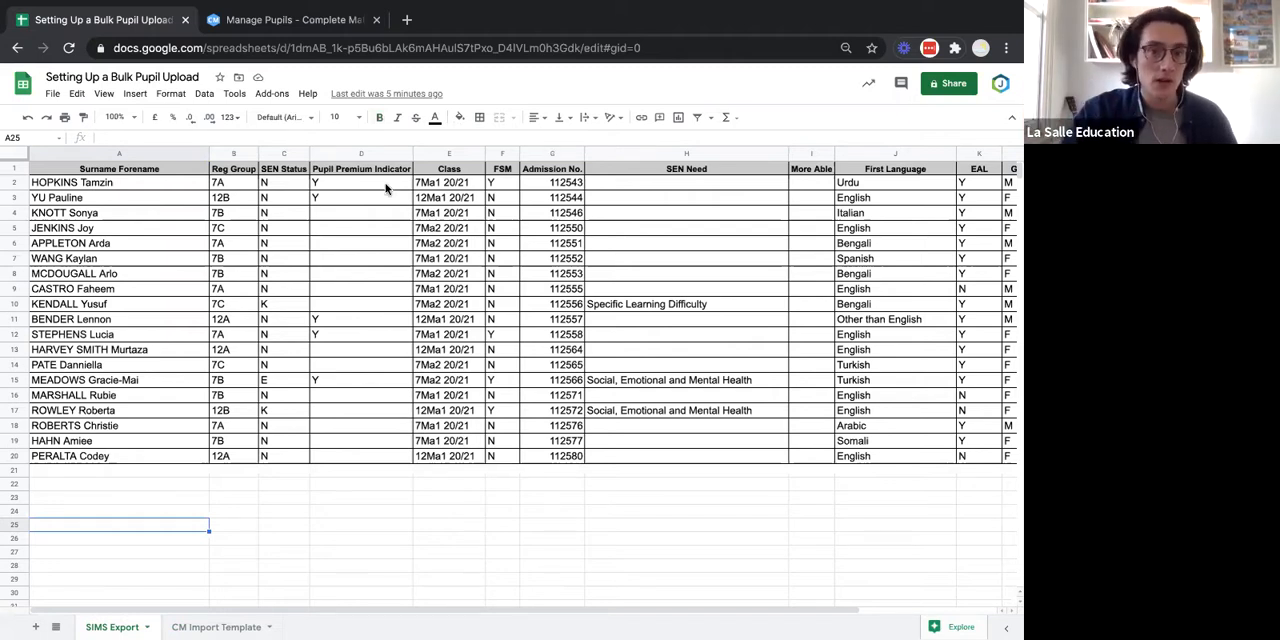
scroll(563, 246, "right", 3)
scroll(563, 246, "left", 3)
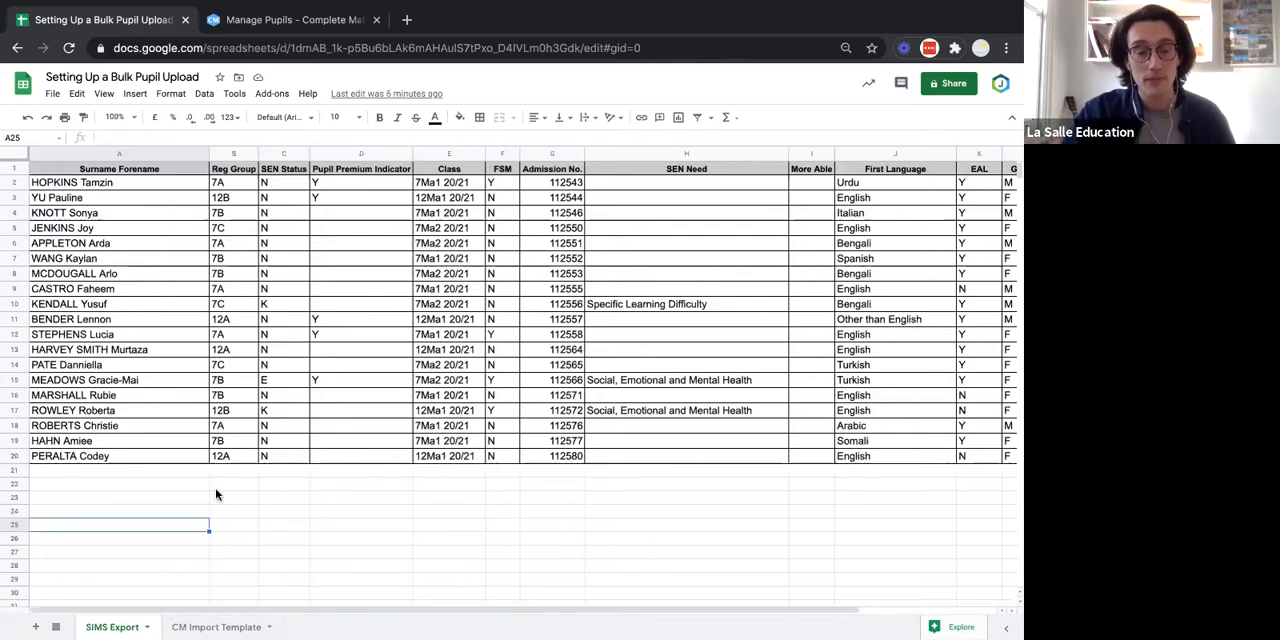
Shade the Class Name, First Name and Last Name headers (A1:C1) on the CM Import Template sheet light grey.
left_click(202, 626)
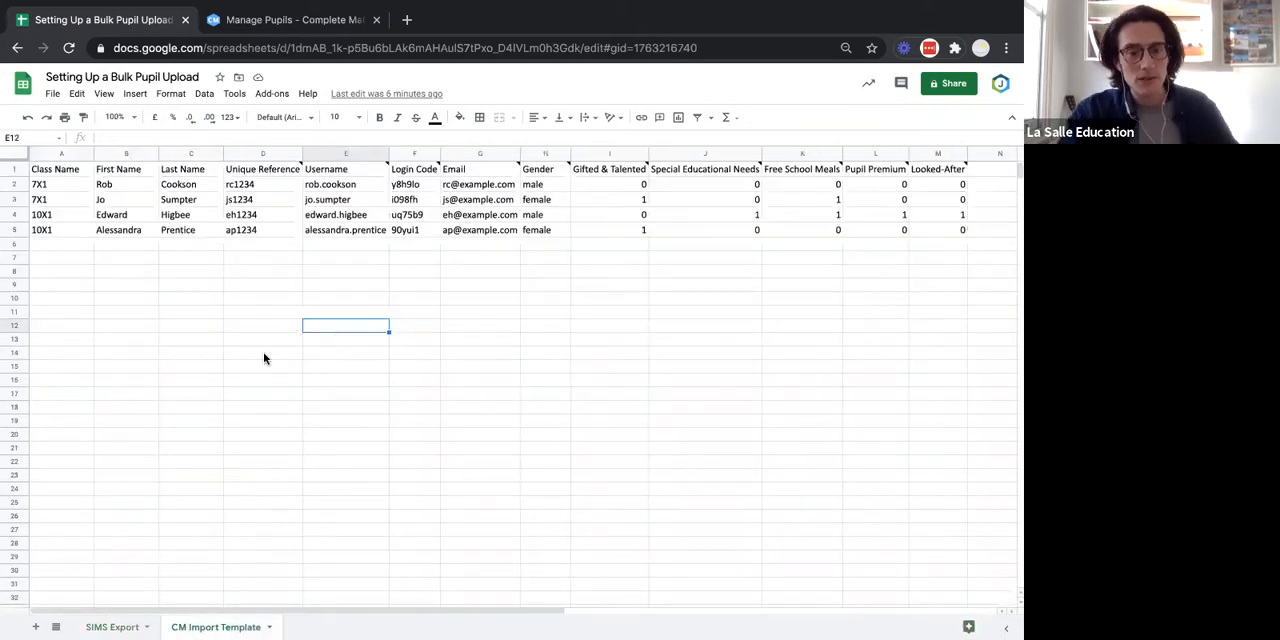
left_click(59, 172)
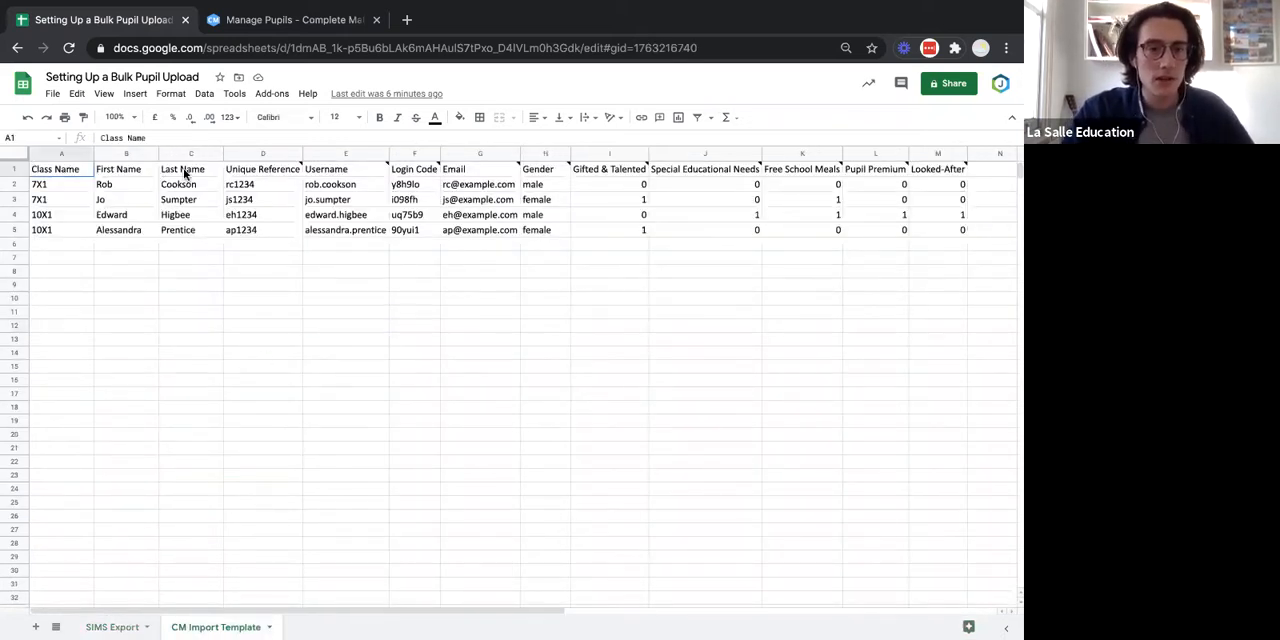
left_click(186, 172, "shift")
left_click(460, 117)
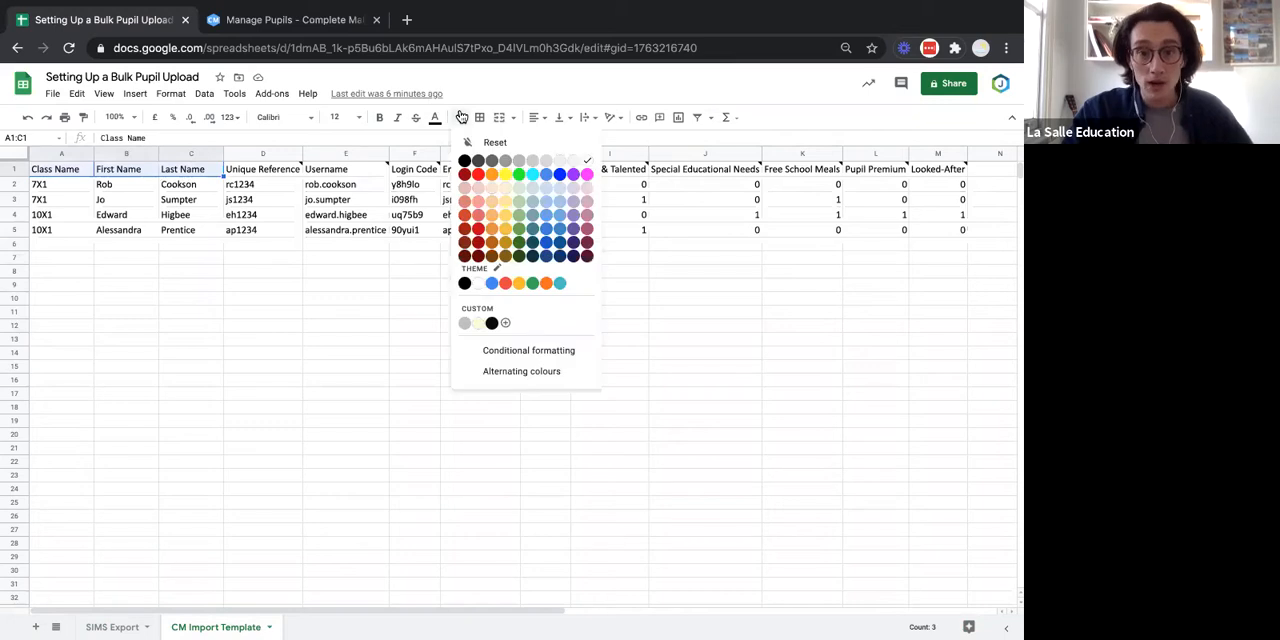
left_click(546, 162)
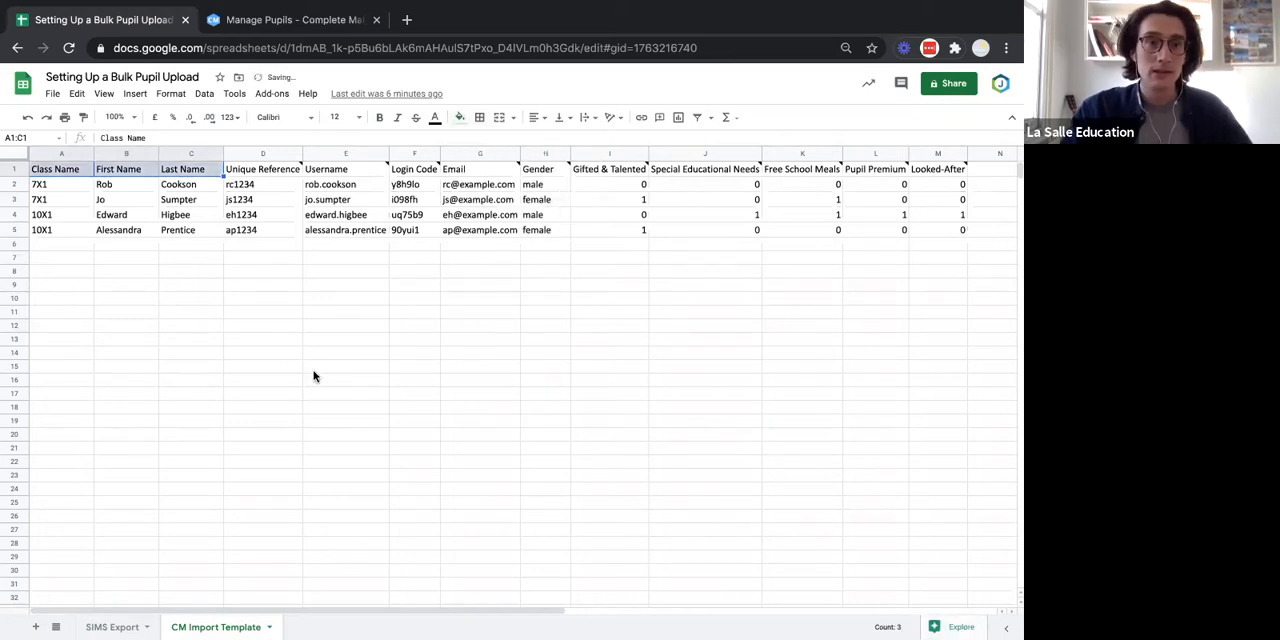
left_click(314, 372)
left_click(250, 340)
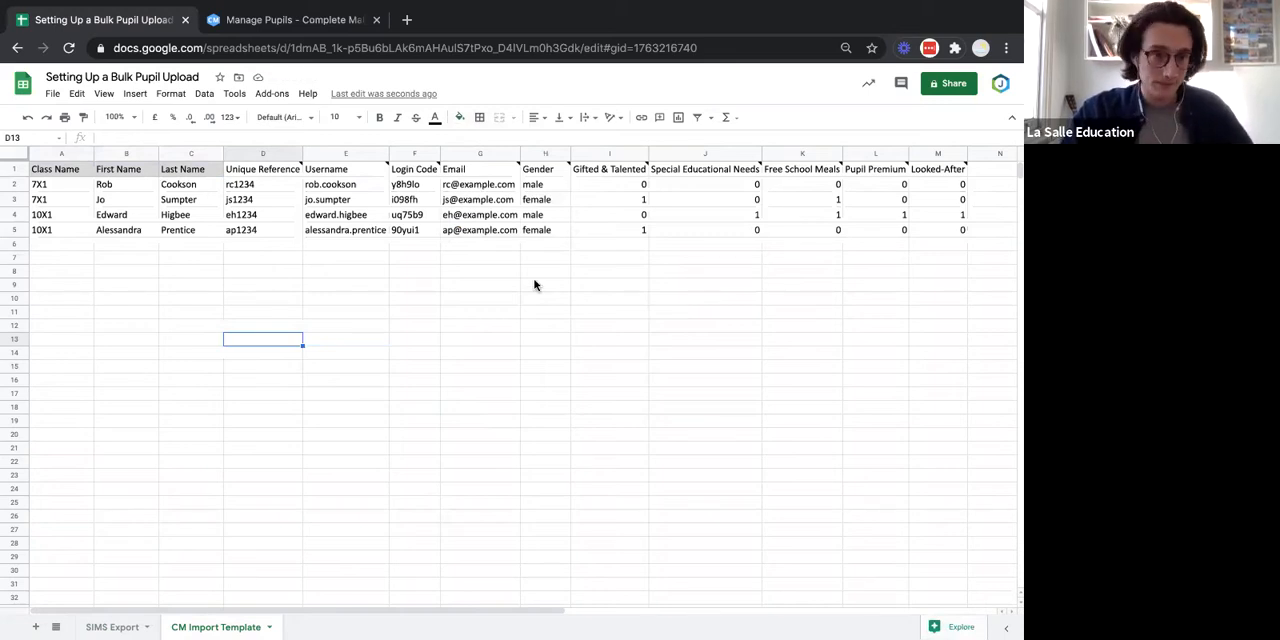
Switch to Complete Maths, cancel the pupil upload and view the class names on the school's Manage Classes page.
left_click(63, 172)
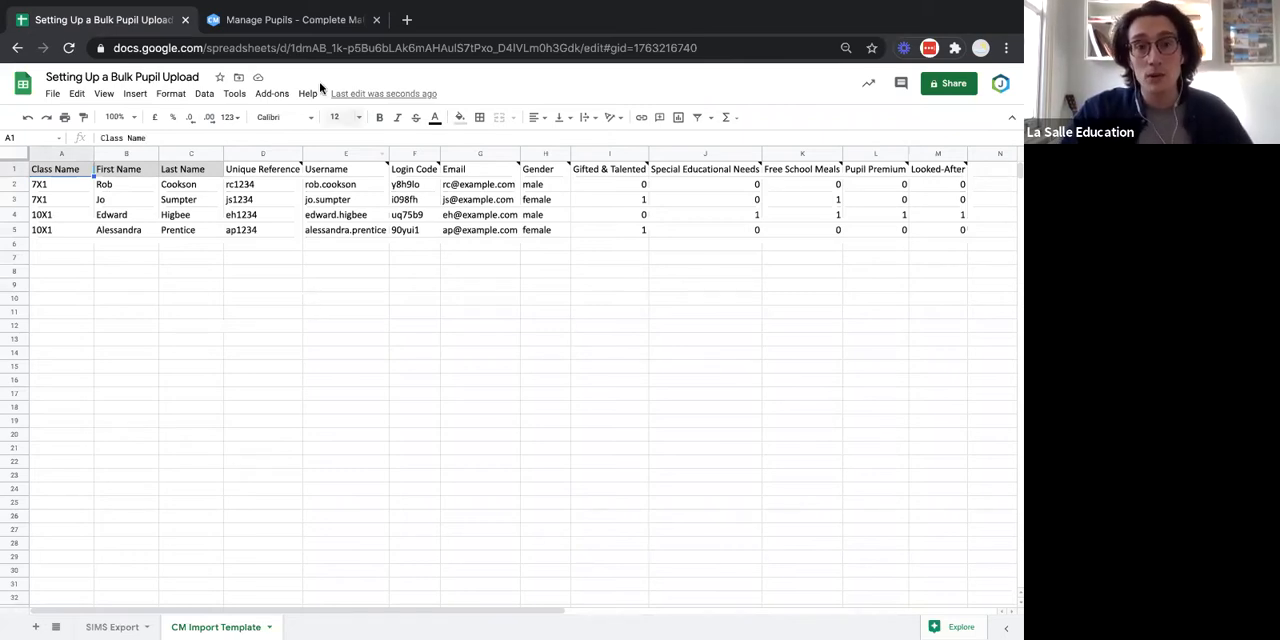
left_click(296, 25)
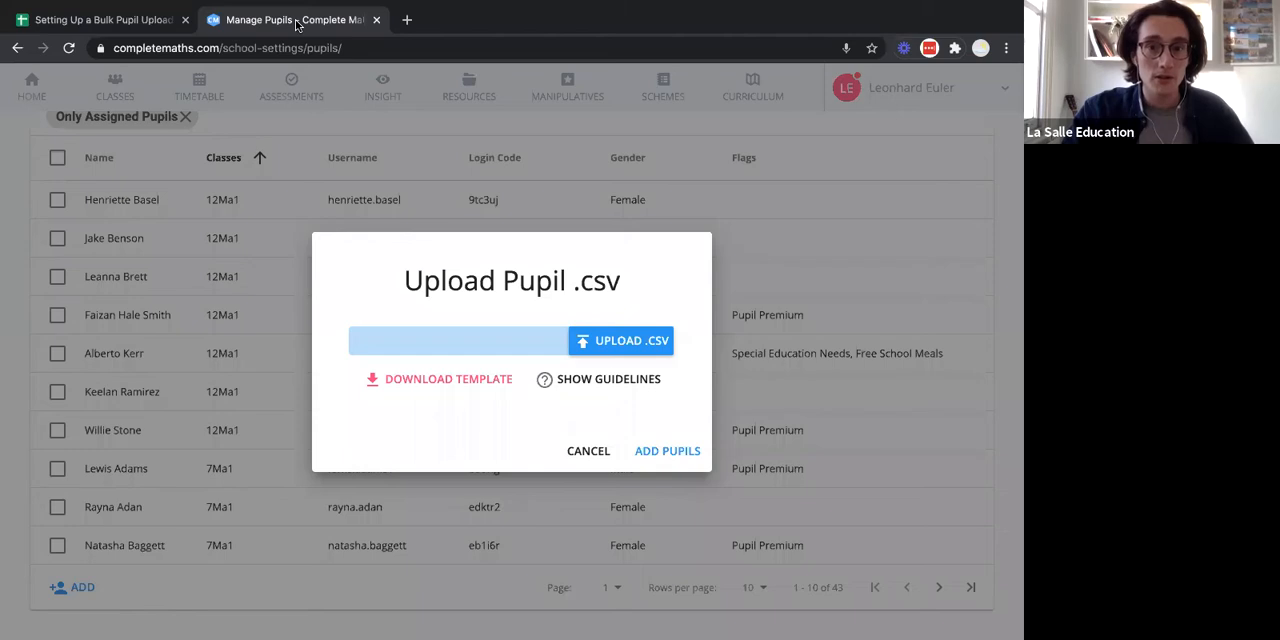
left_click(588, 451)
scroll(137, 179, "up", 5)
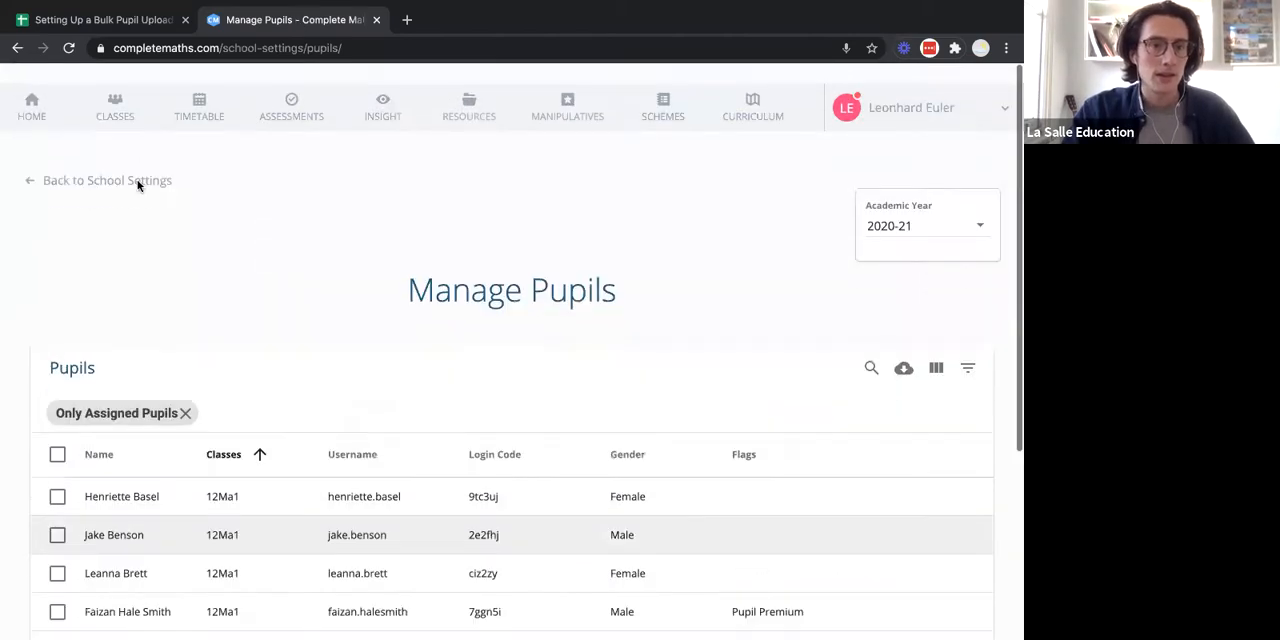
left_click(120, 163)
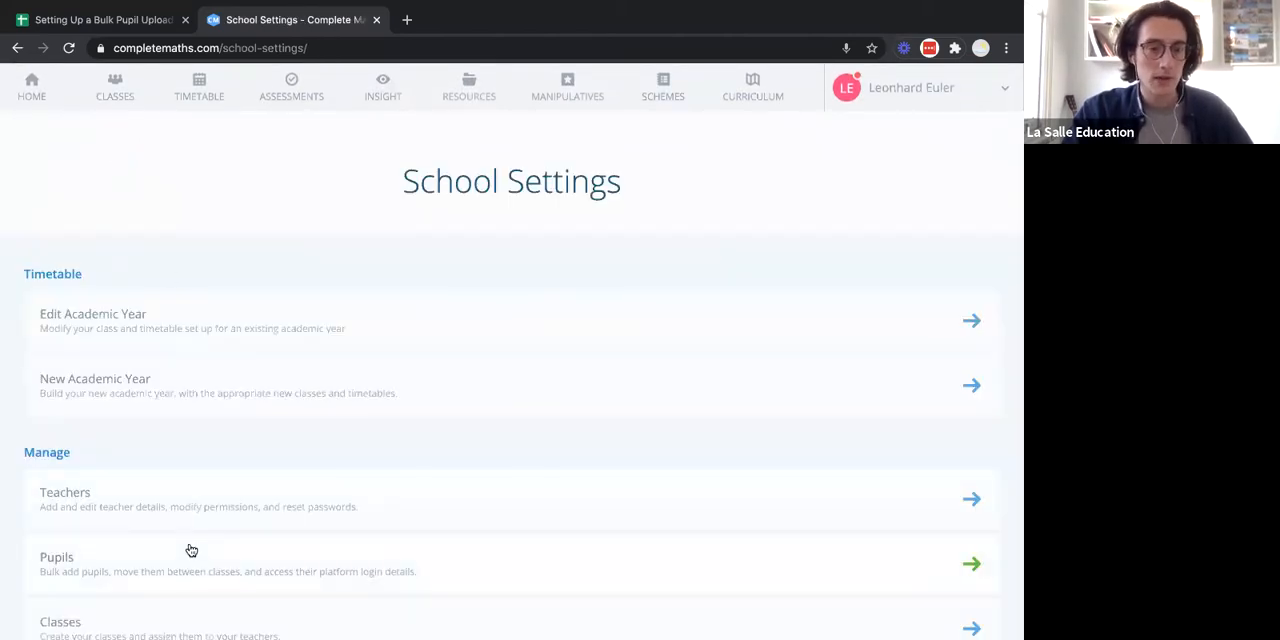
scroll(189, 549, "down", 1)
left_click(172, 589)
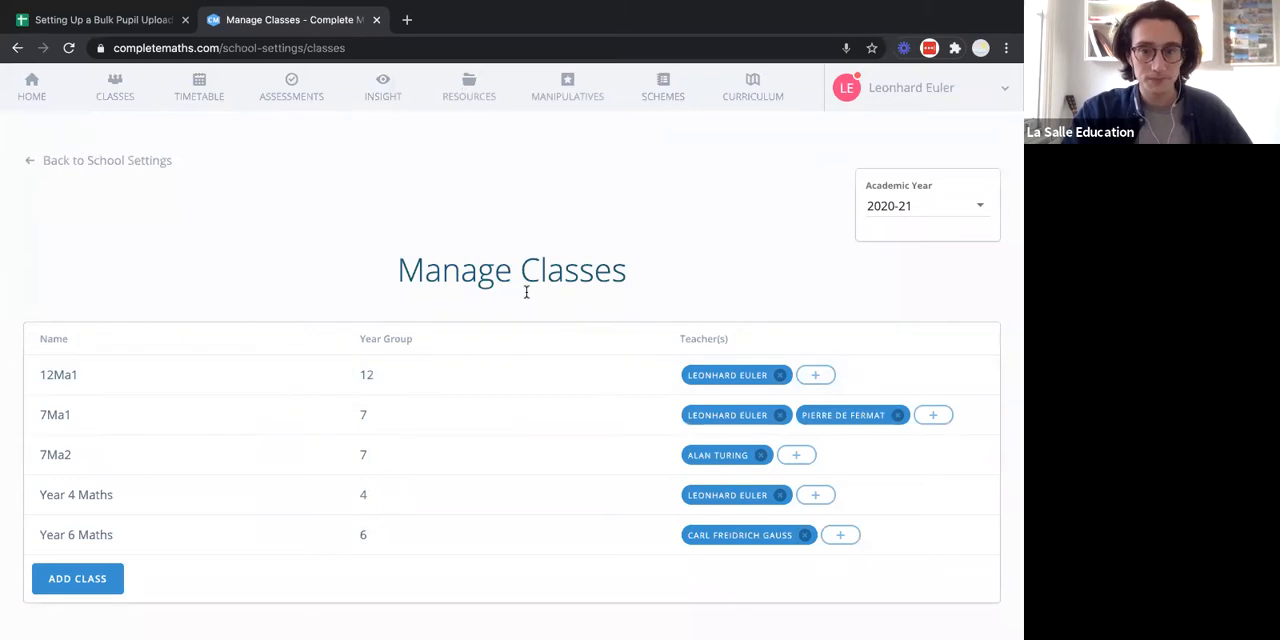
scroll(526, 291, "down", 1)
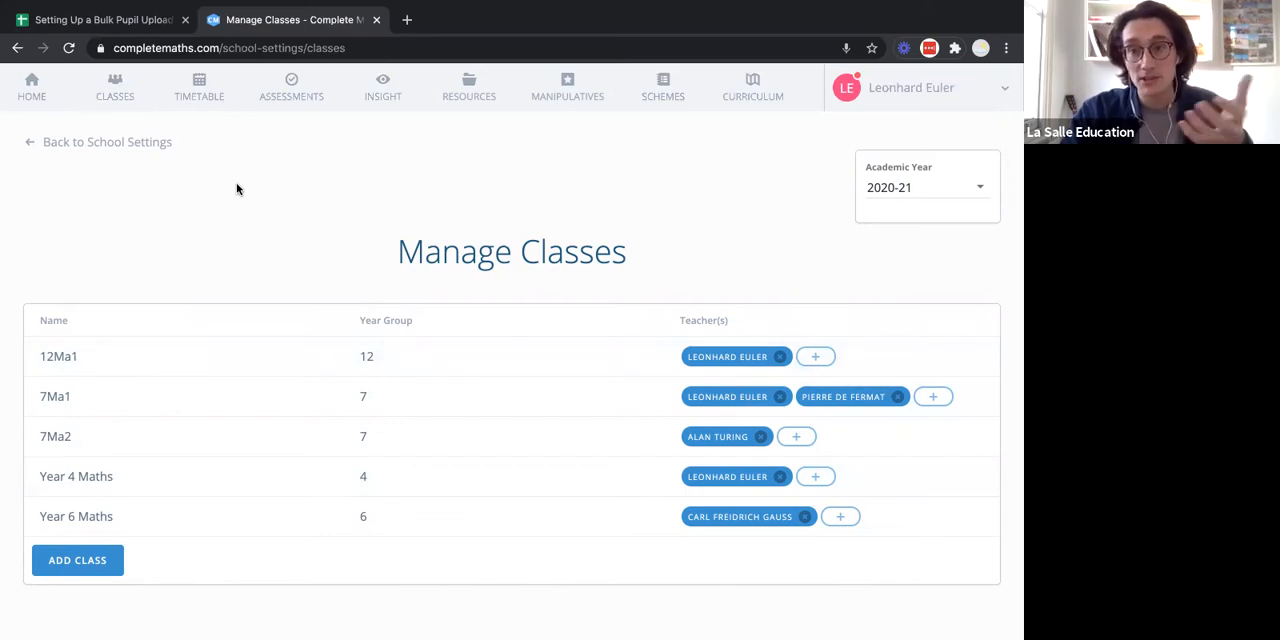
In the spreadsheet, copy the class values E2:E20 from SIMS Export into the CM Import Template's Class Name column, starting at A7.
left_click(108, 20)
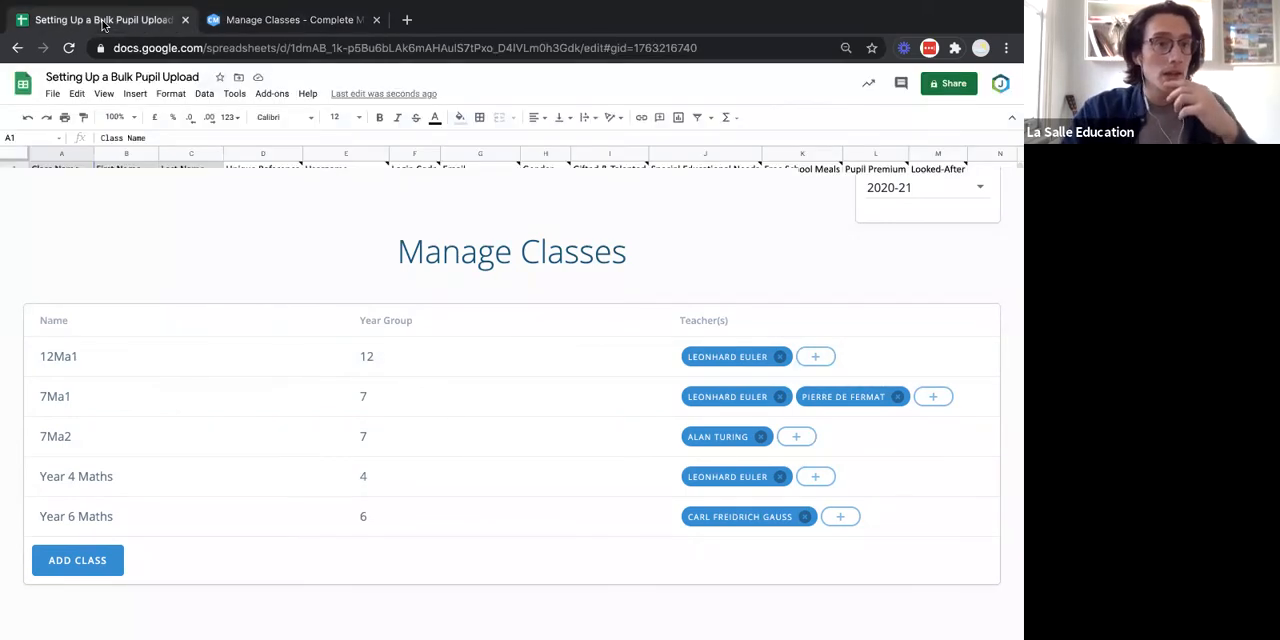
left_click(98, 627)
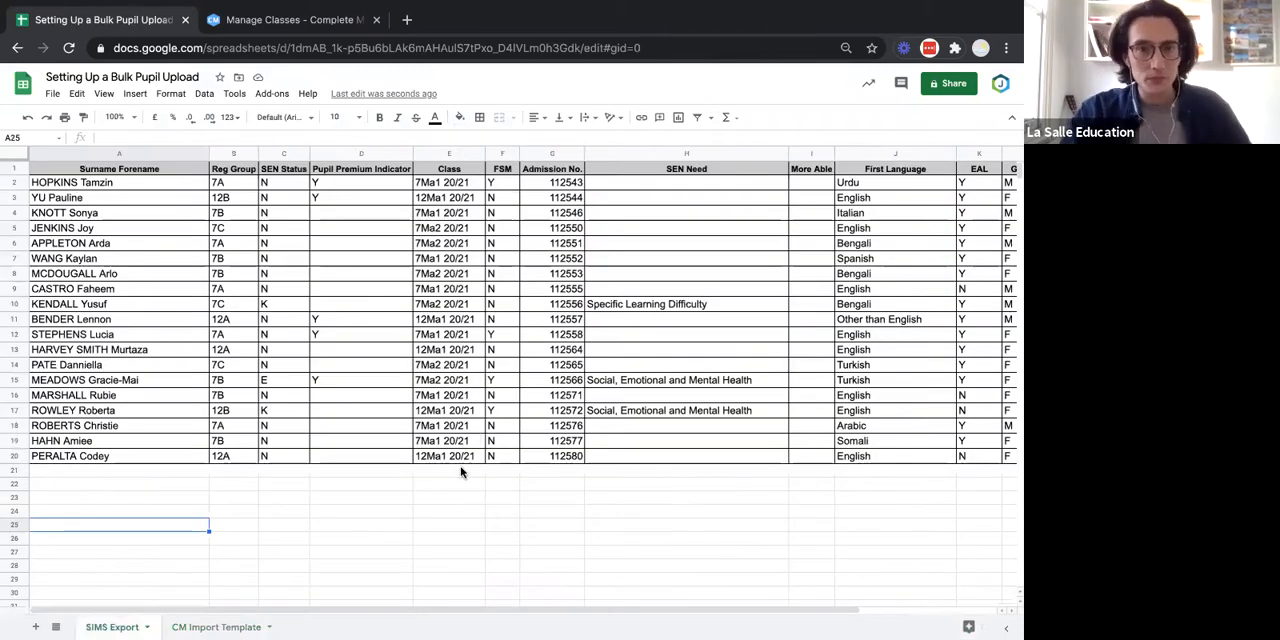
left_click(455, 184)
left_click(452, 166)
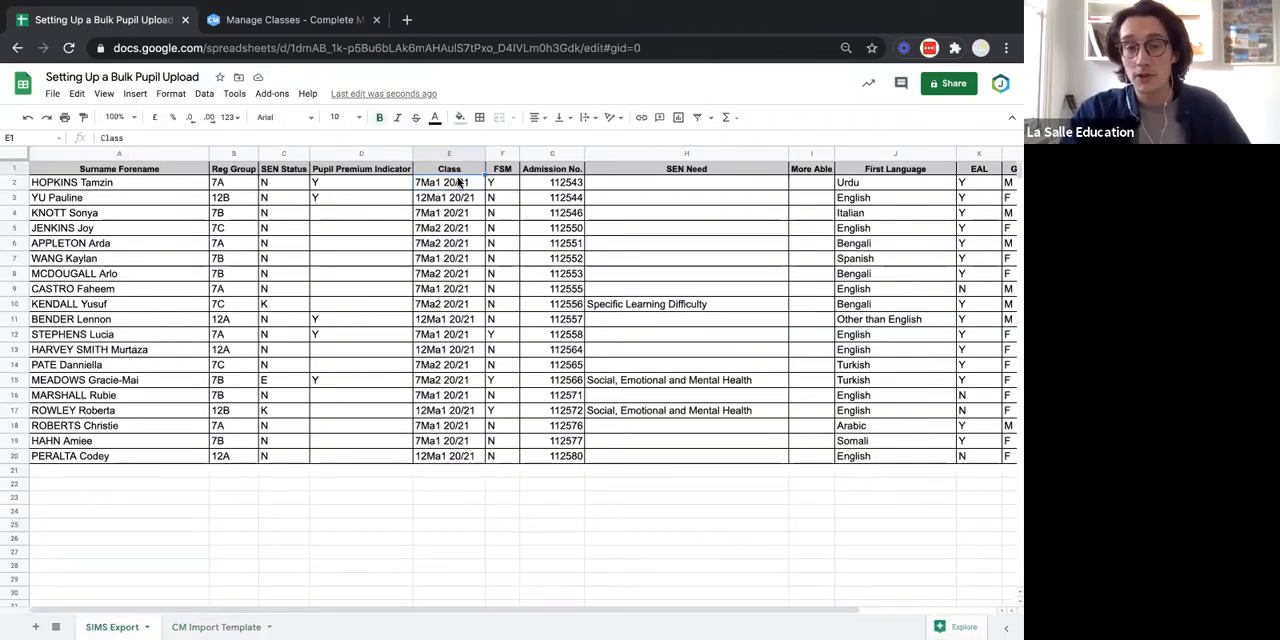
left_click(459, 186)
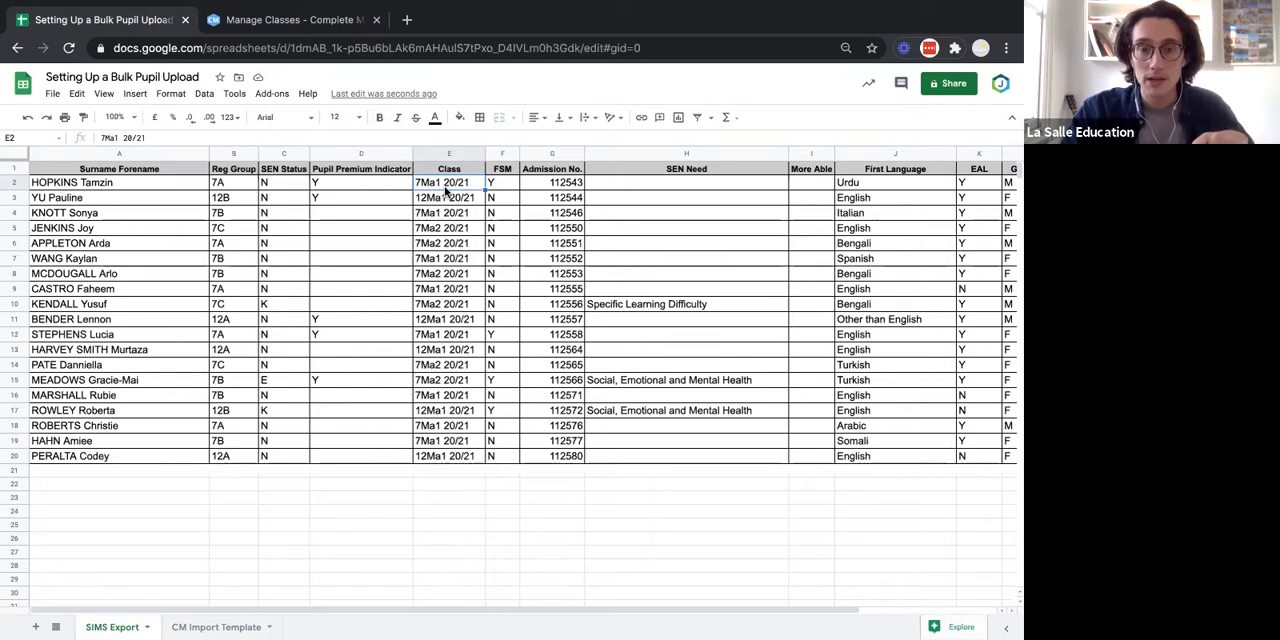
left_click_drag(448, 182, 443, 458)
key("ctrl+c")
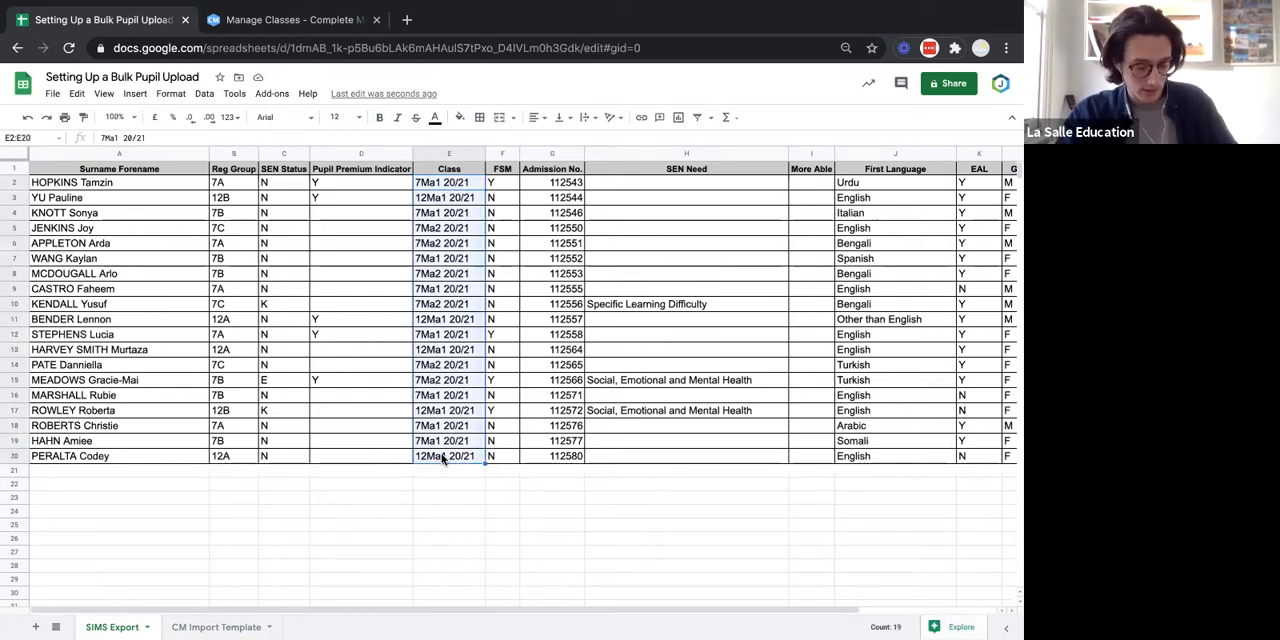
left_click(198, 627)
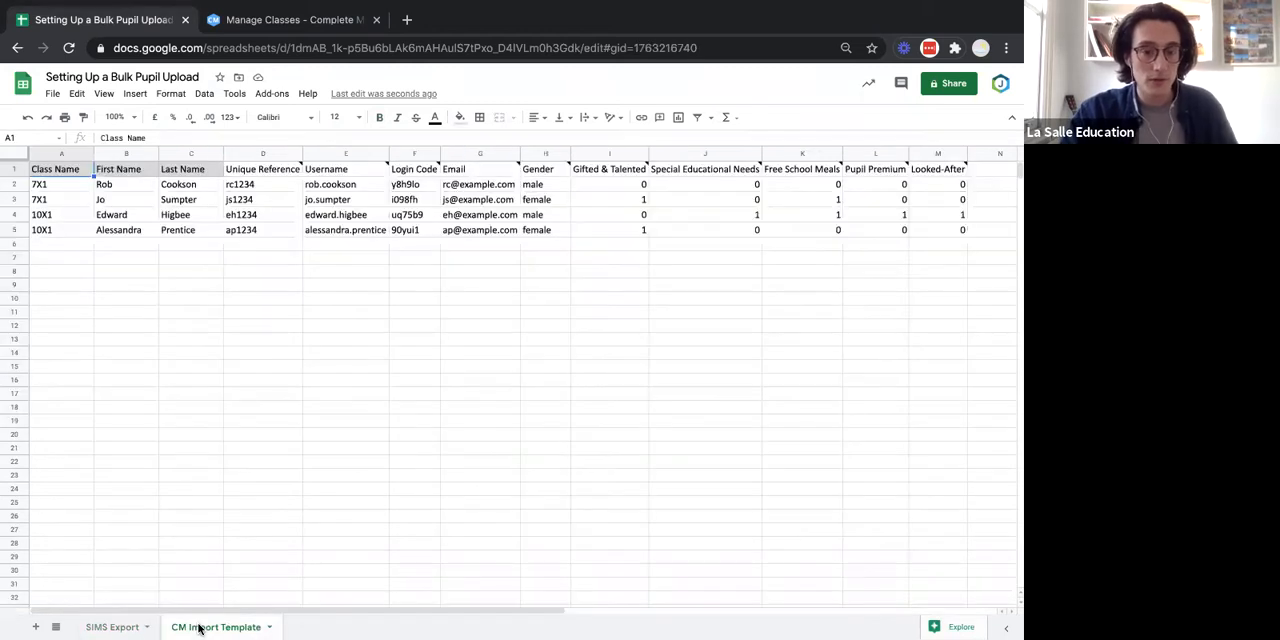
left_click(72, 263)
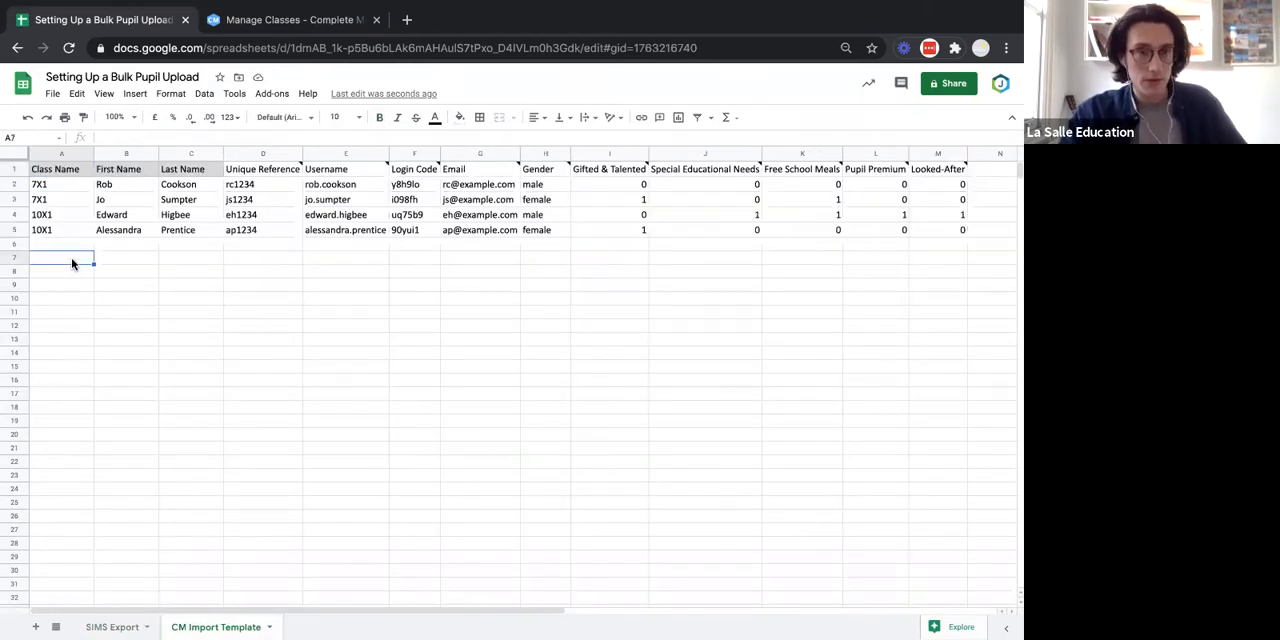
key("ctrl+v")
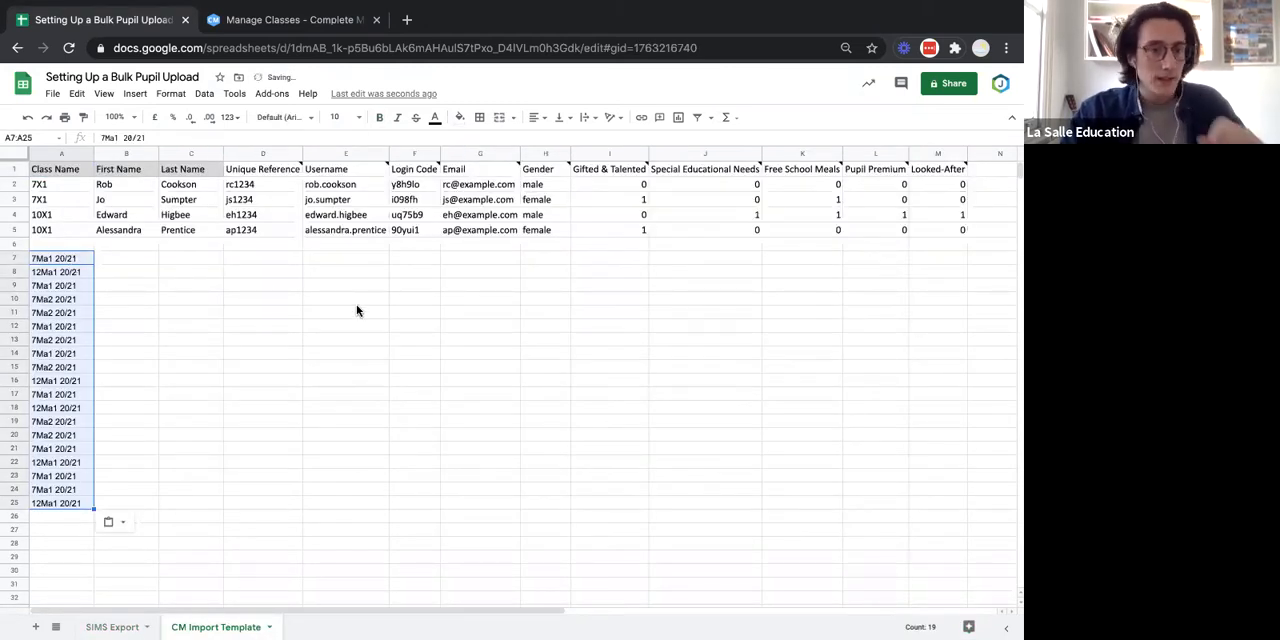
Split the class values in A7:A25 into separate columns, using a space as the separator.
left_click(209, 298)
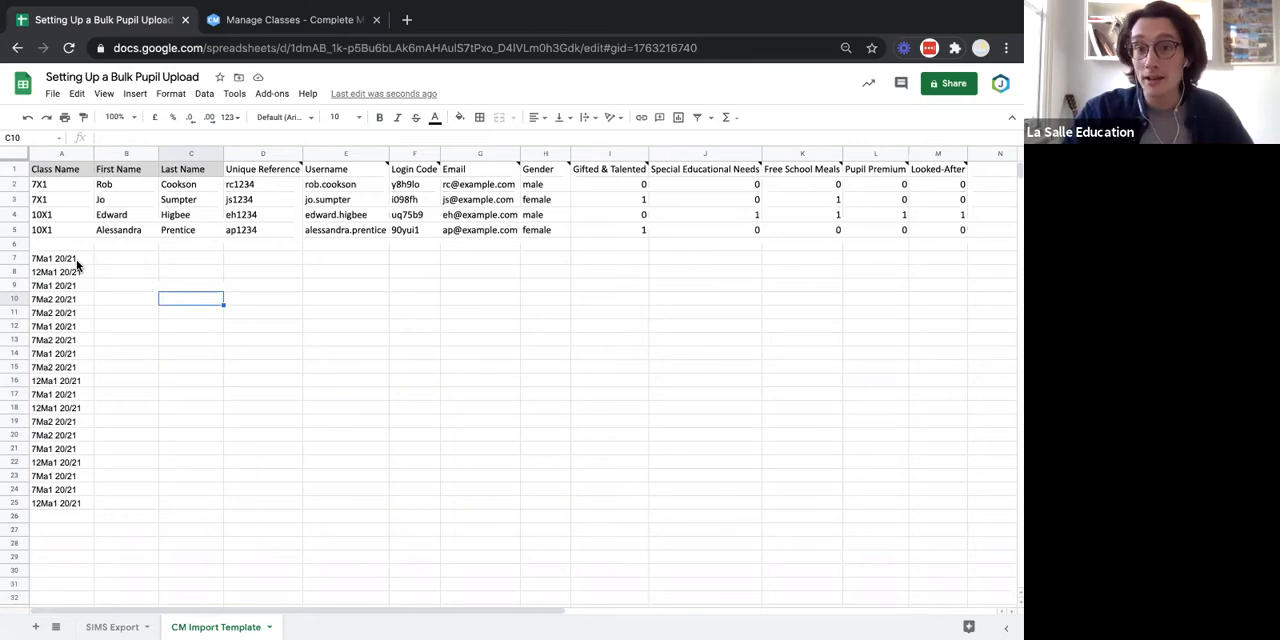
left_click(67, 262)
left_click_drag(67, 260, 67, 508)
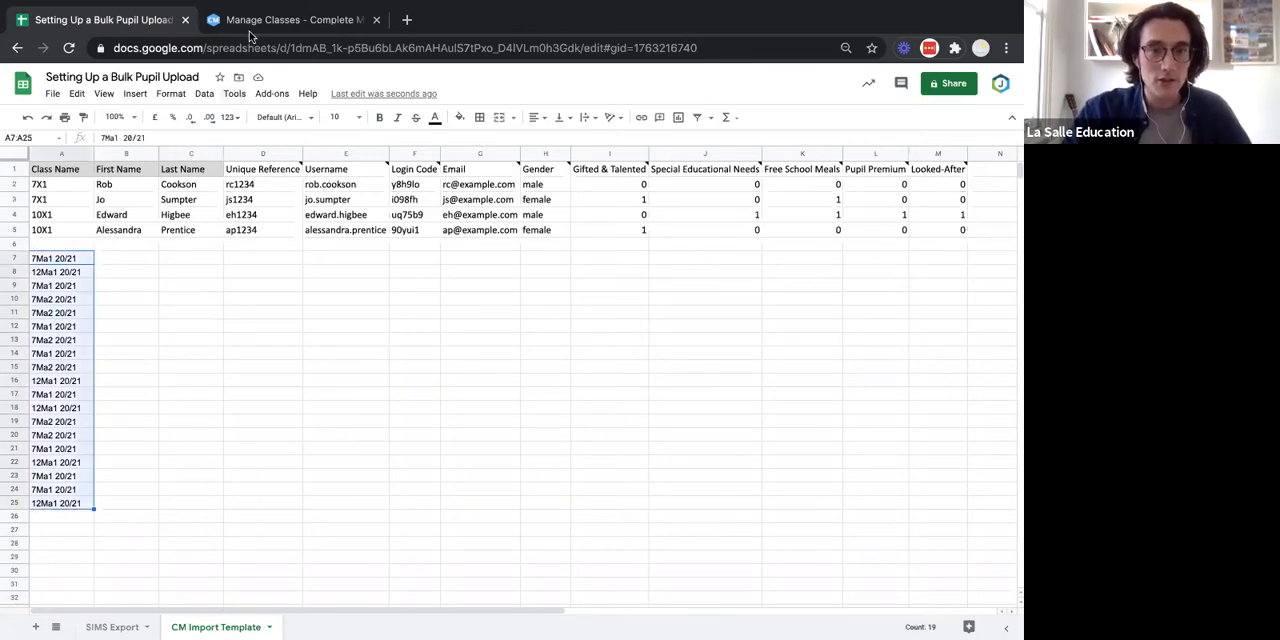
left_click(204, 93)
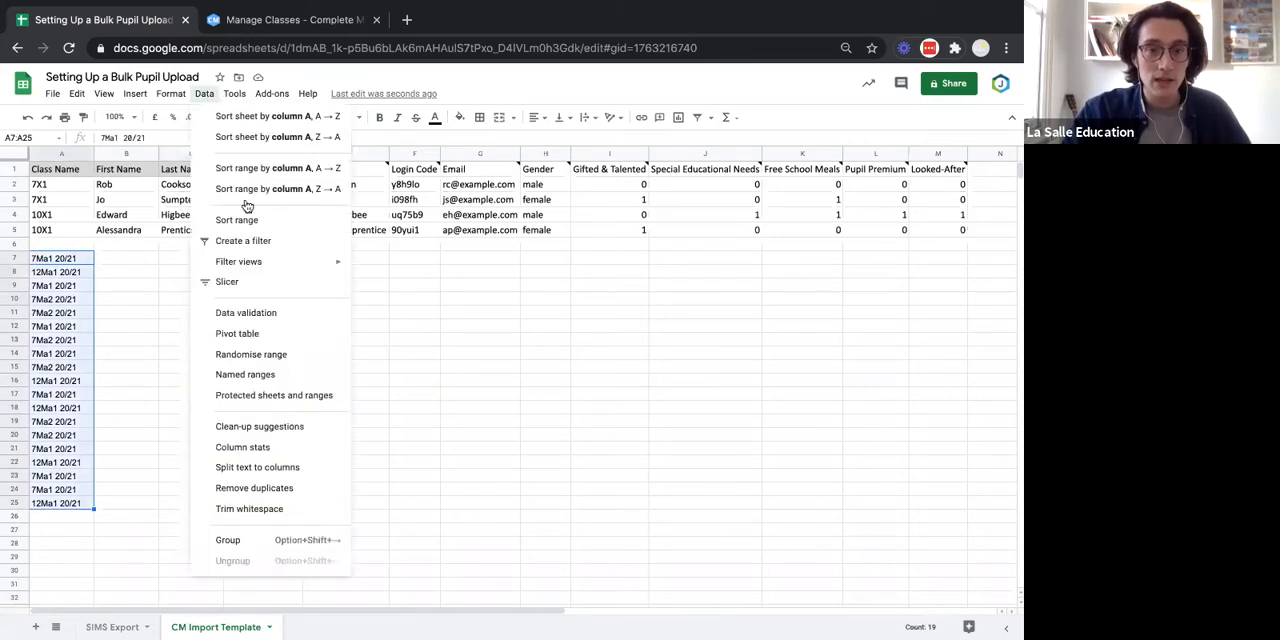
left_click(315, 469)
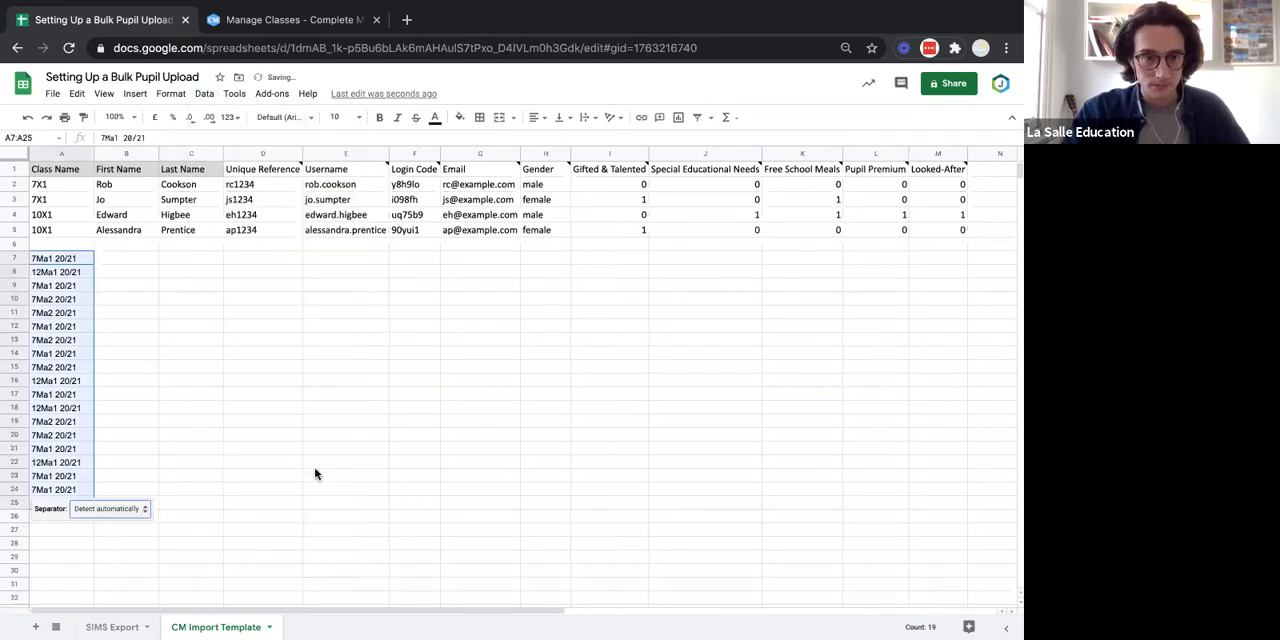
left_click(133, 516)
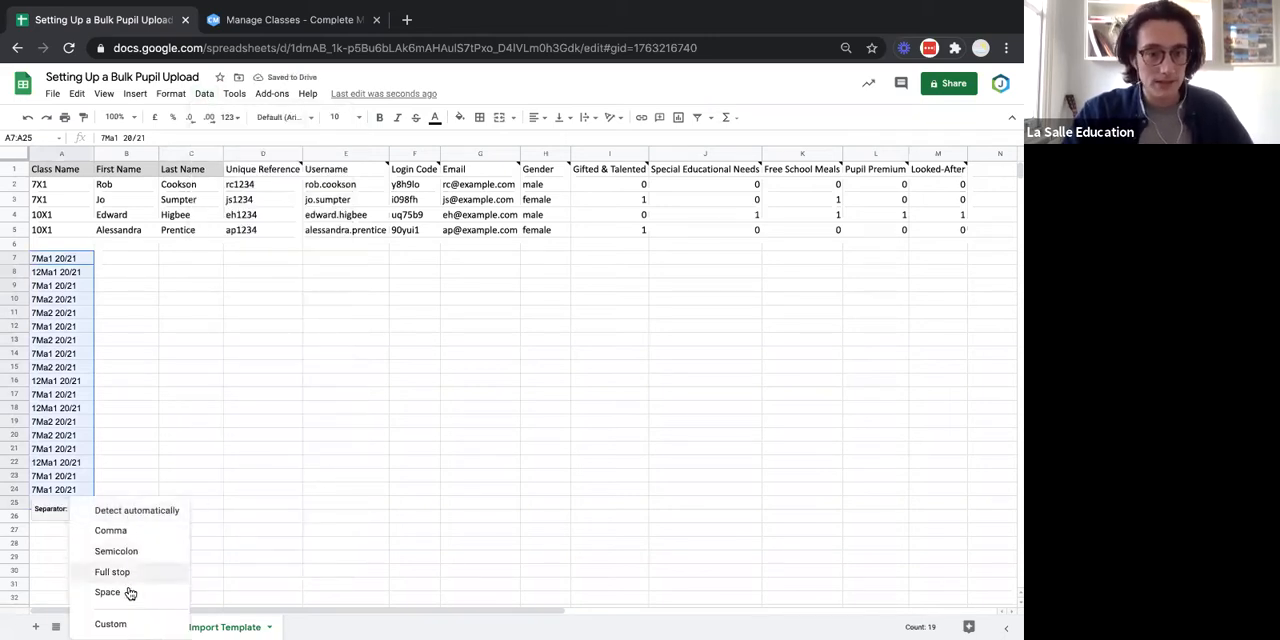
left_click(128, 592)
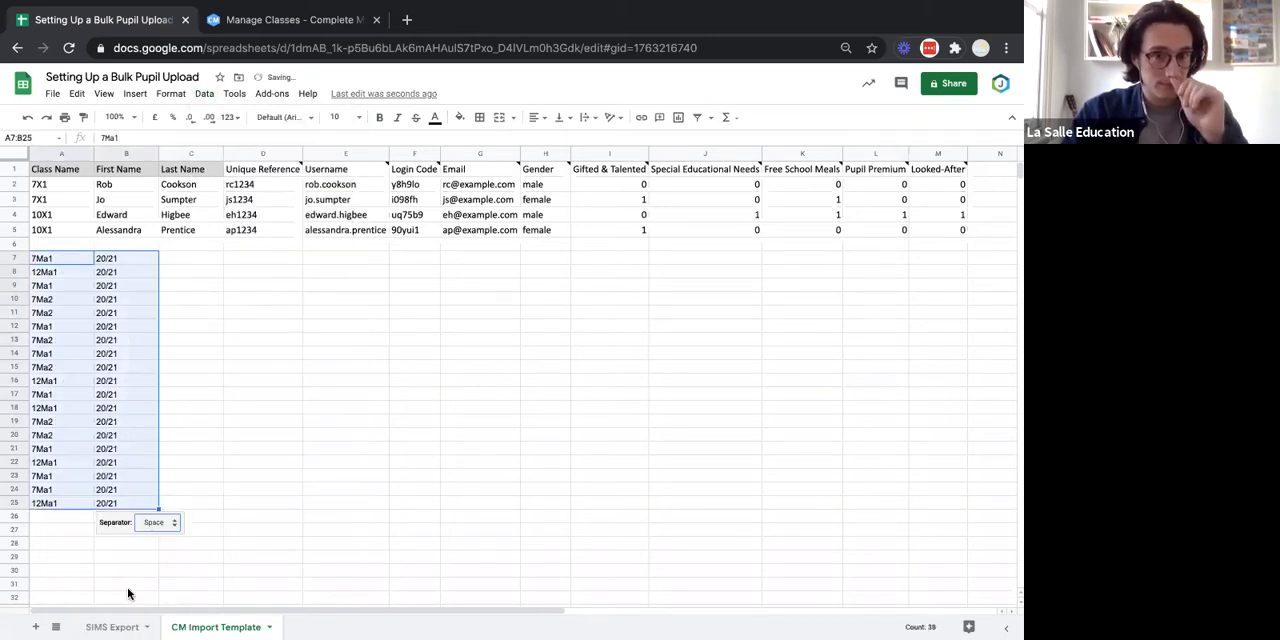
left_click(306, 422)
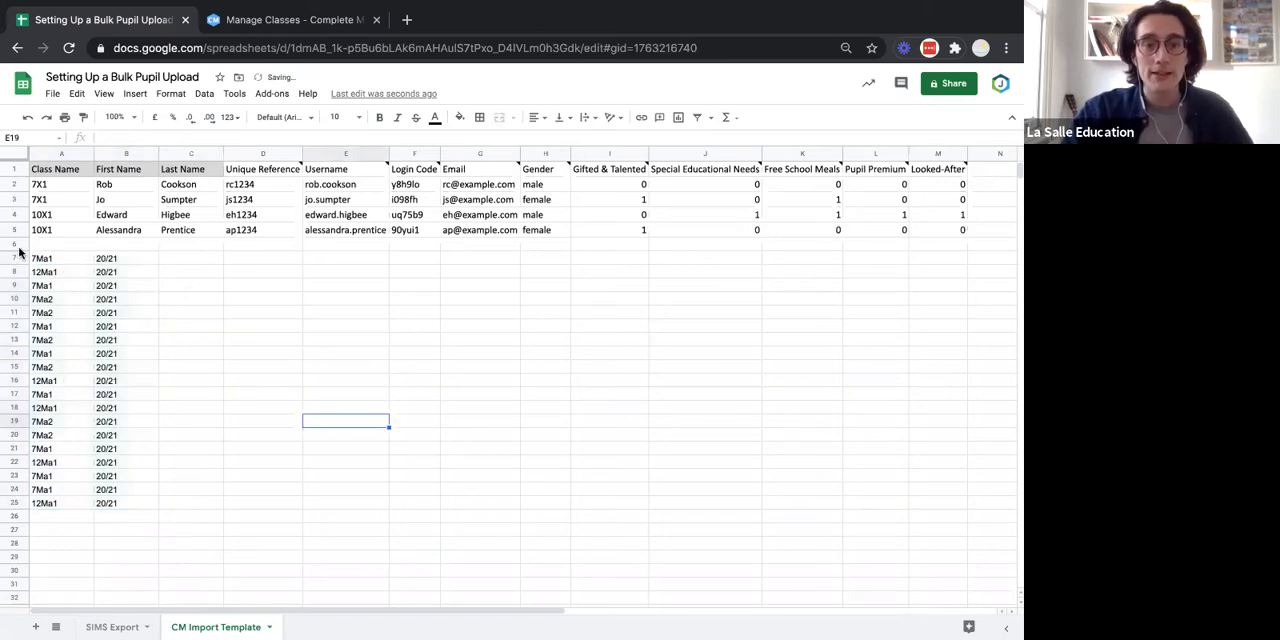
Delete the split-off 20/21 year values from B7:B25, keeping only the class names in column A.
left_click(73, 259)
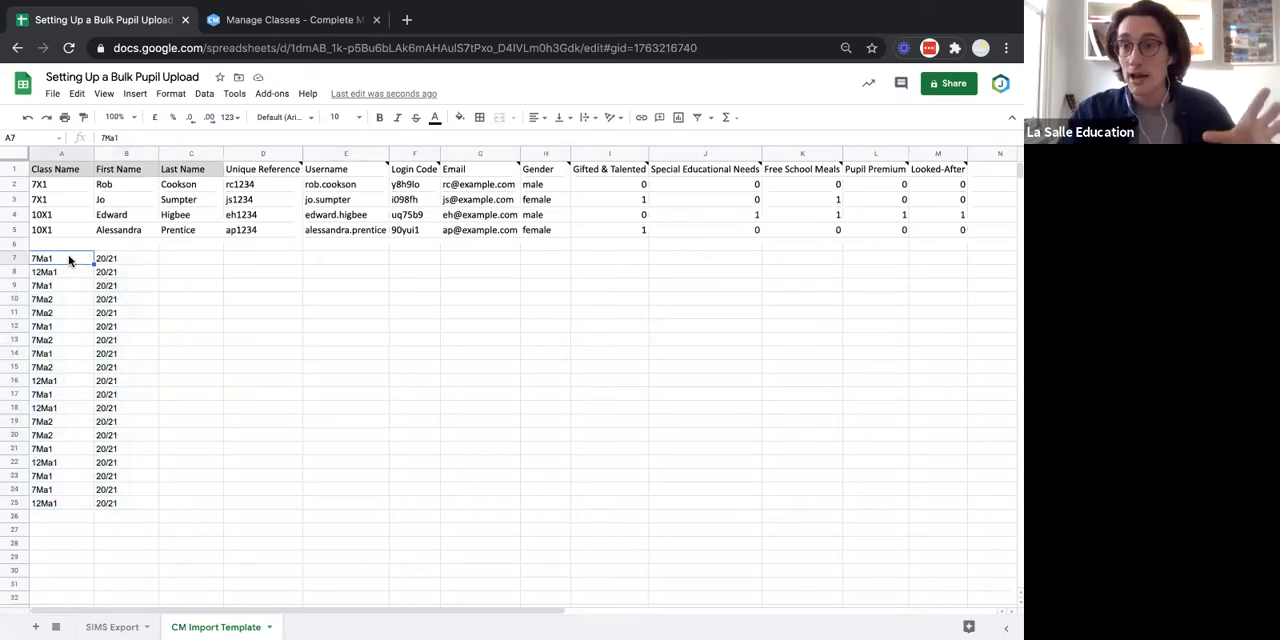
left_click(121, 260)
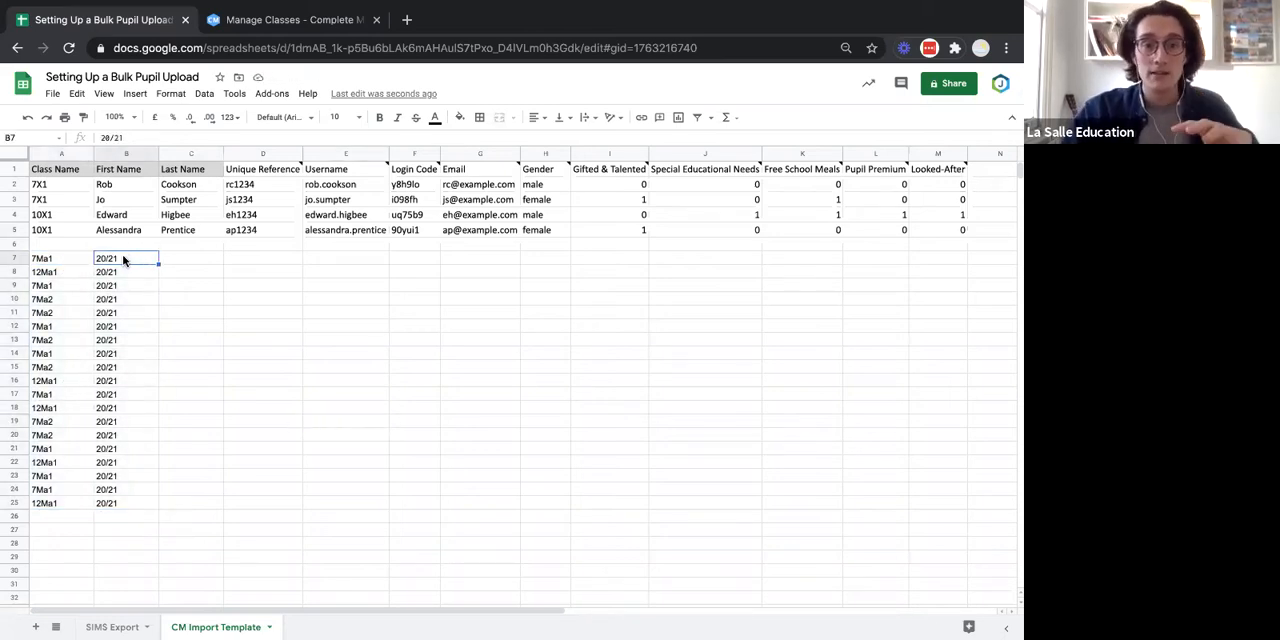
left_click(116, 502, "shift")
key("Delete")
left_click(220, 425)
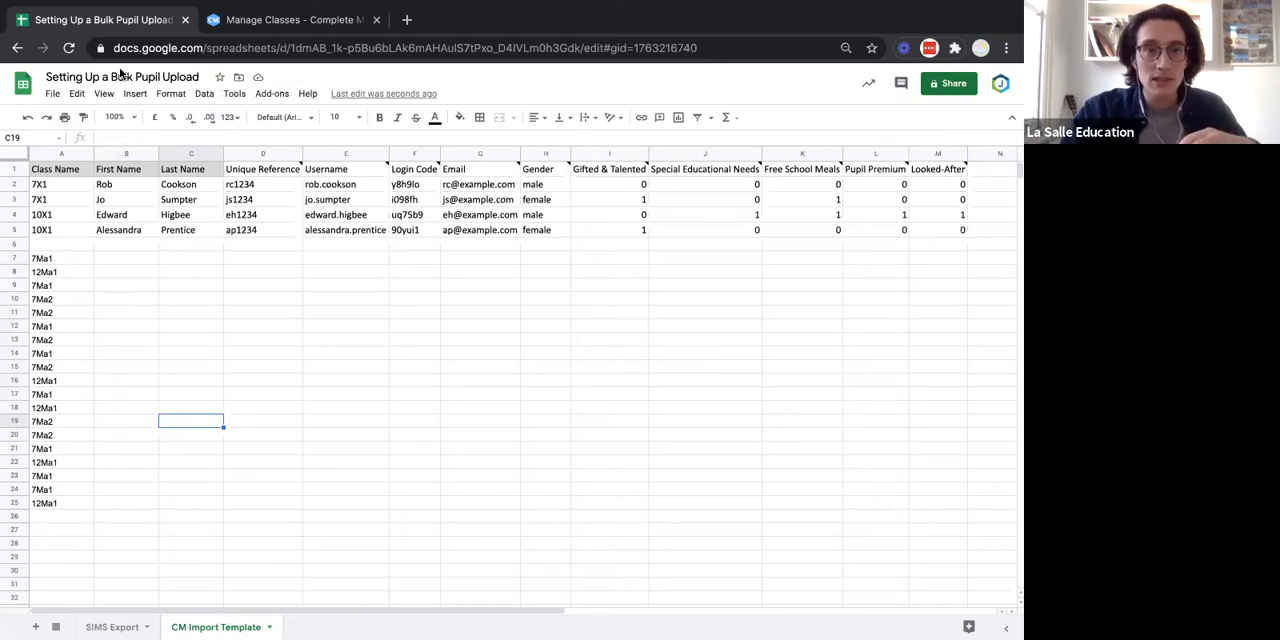
left_click(78, 95)
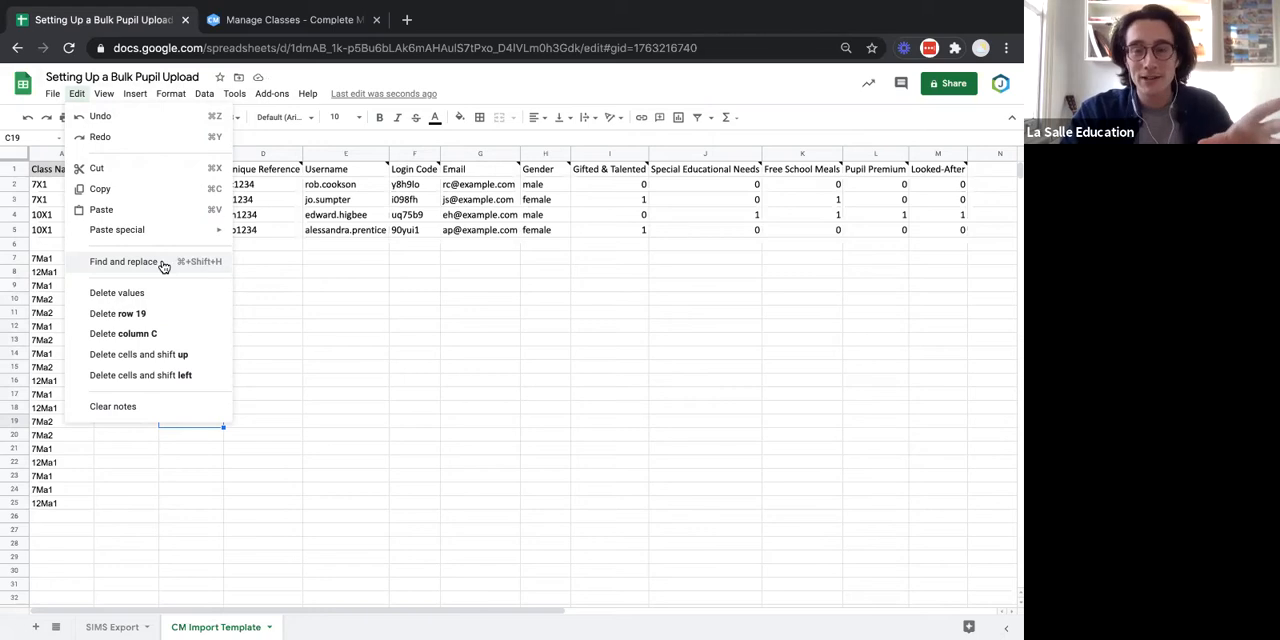
left_click(310, 302)
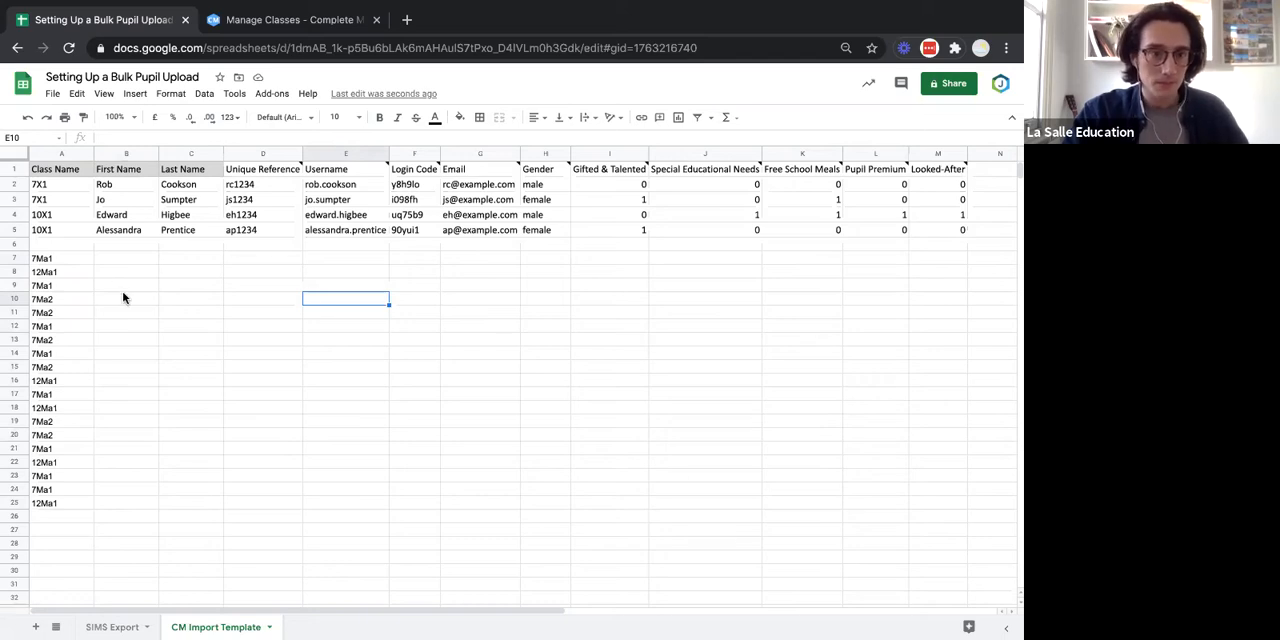
Copy the pupil names A2:A20 from SIMS Export into the CM Import Template's Last Name column, starting at C7.
left_click(117, 627)
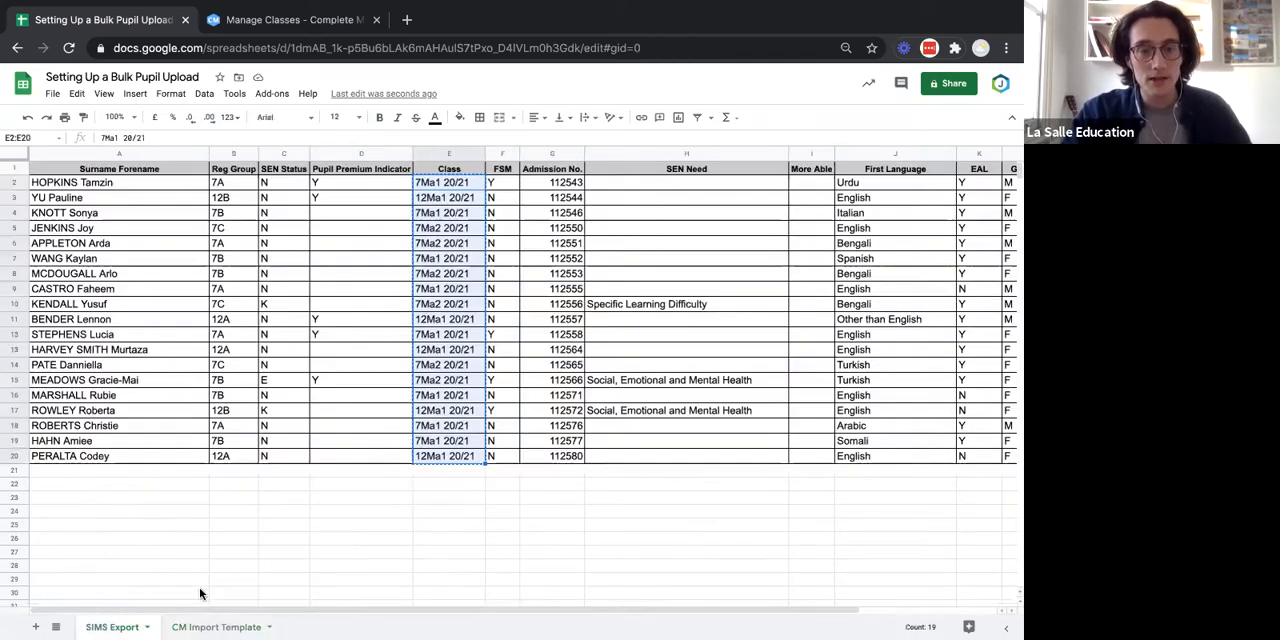
left_click(420, 425)
left_click(166, 183)
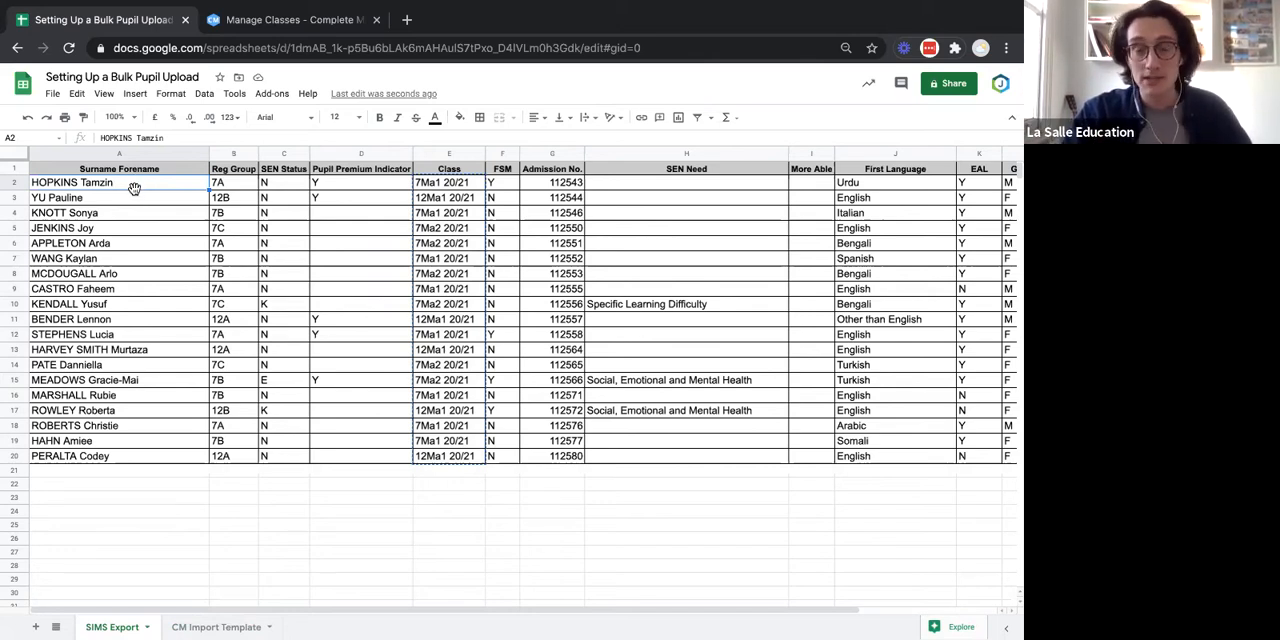
left_click_drag(70, 182, 116, 453)
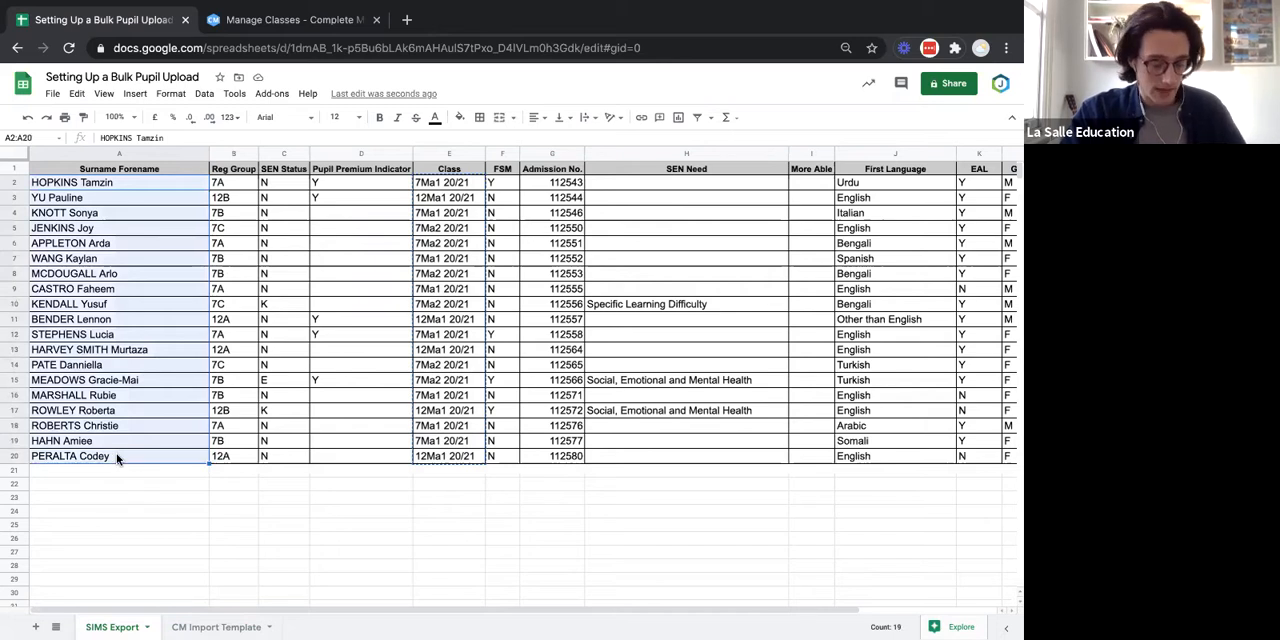
key("ctrl+c")
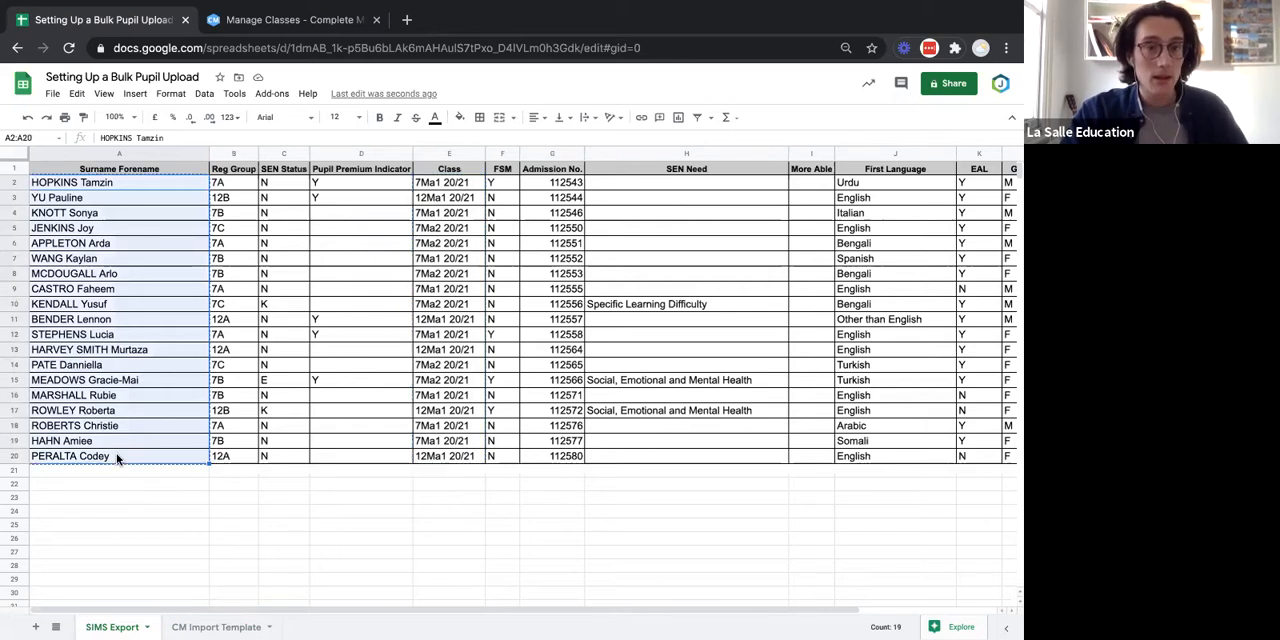
left_click(213, 626)
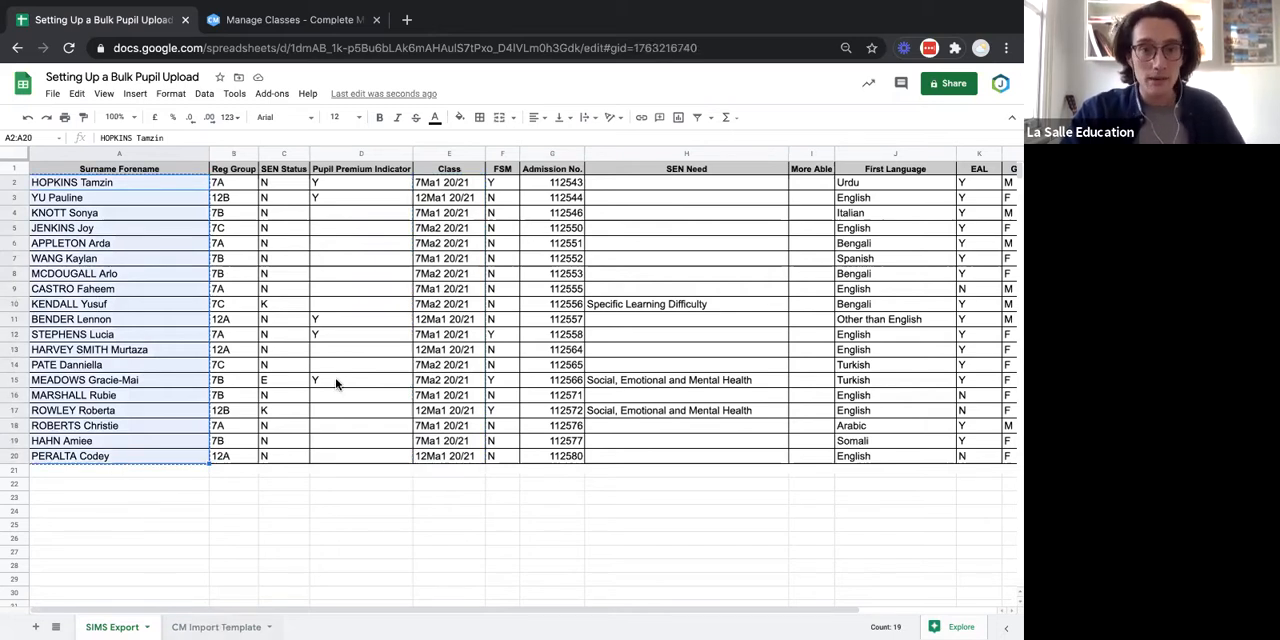
left_click(311, 384)
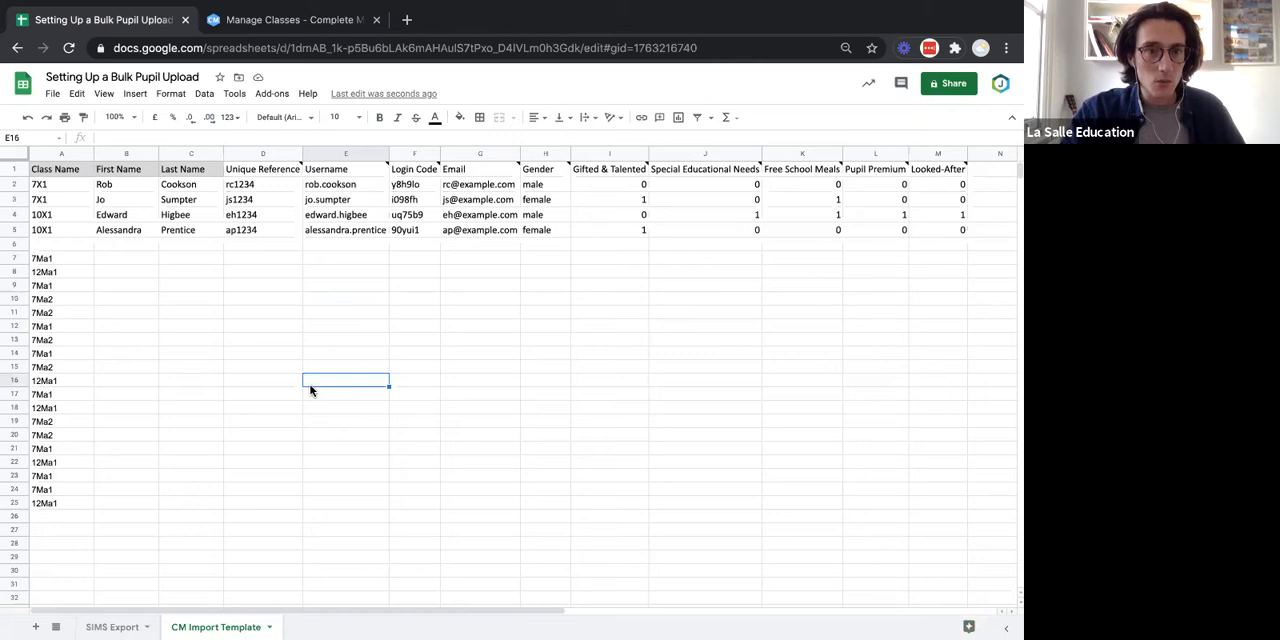
left_click(208, 262)
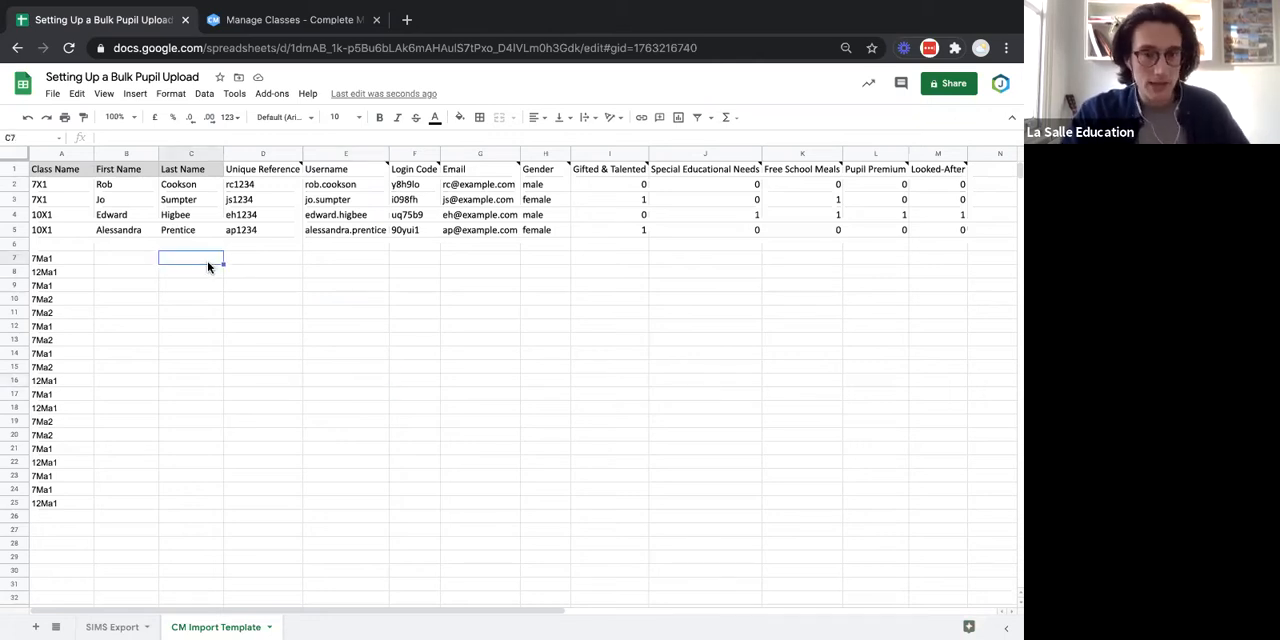
key("ctrl+v")
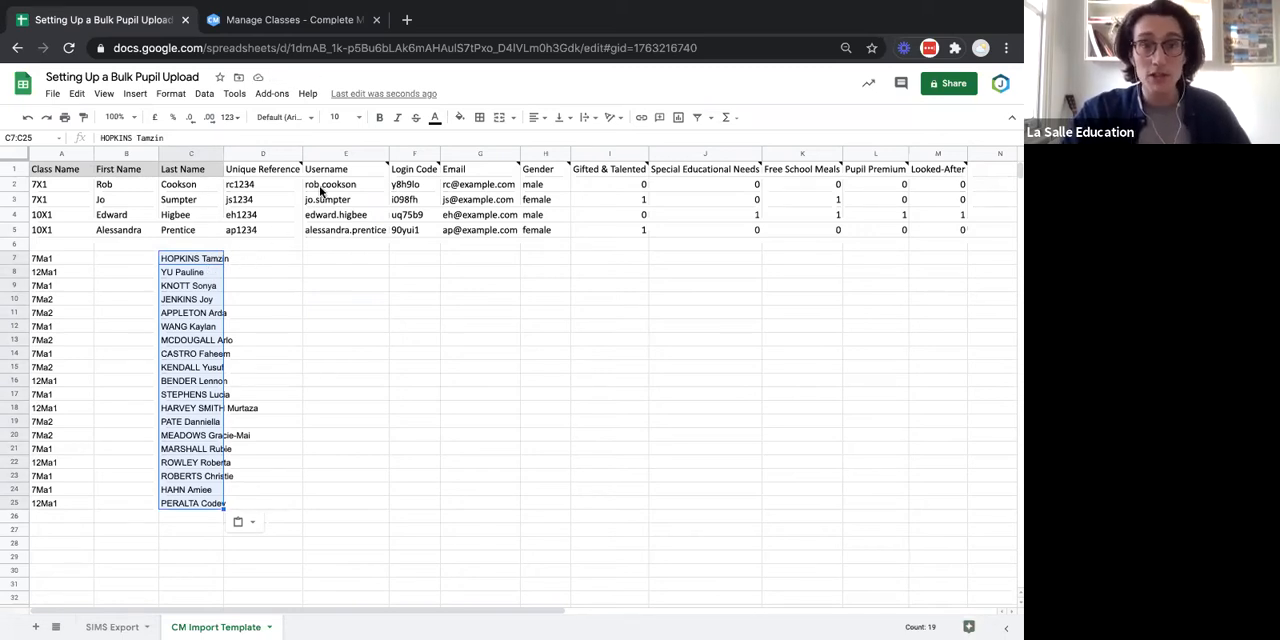
Split the pasted full names in C7:C25 into separate columns, using a space as the separator.
left_click(204, 94)
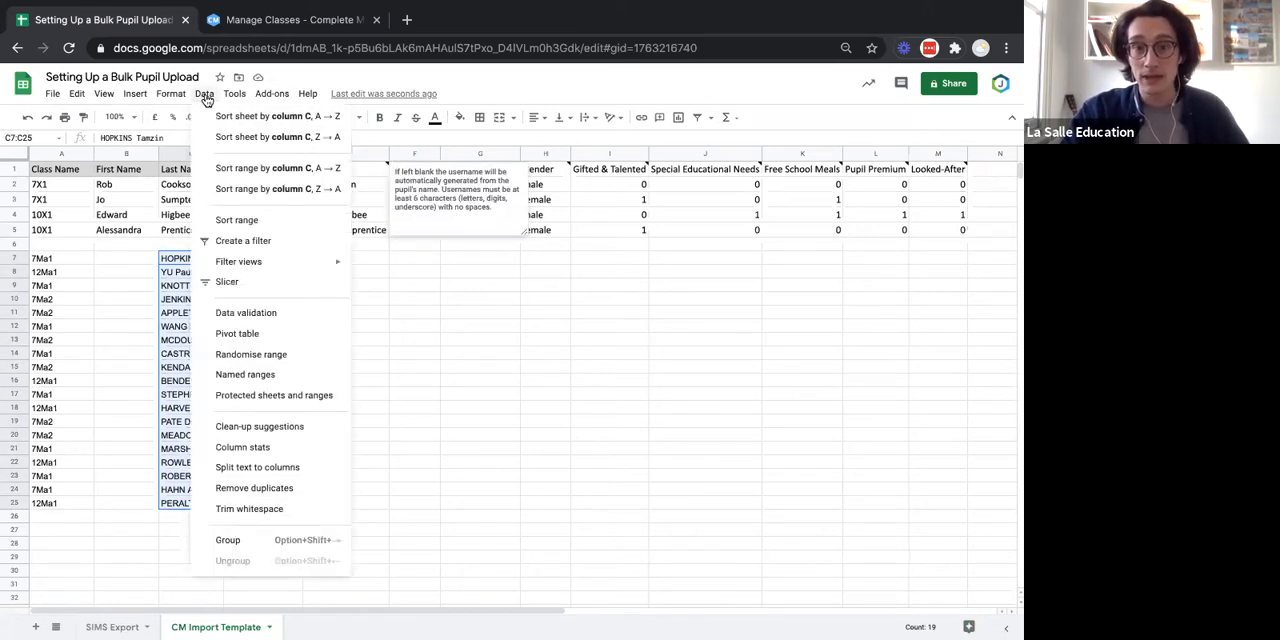
left_click(290, 469)
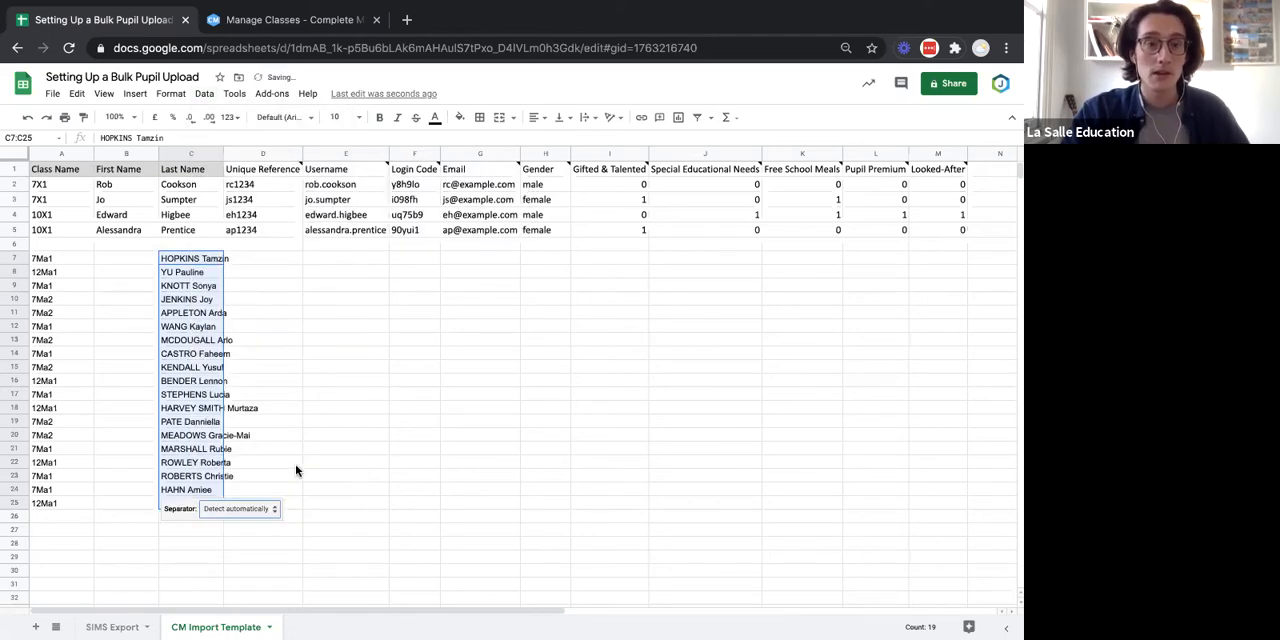
left_click(236, 509)
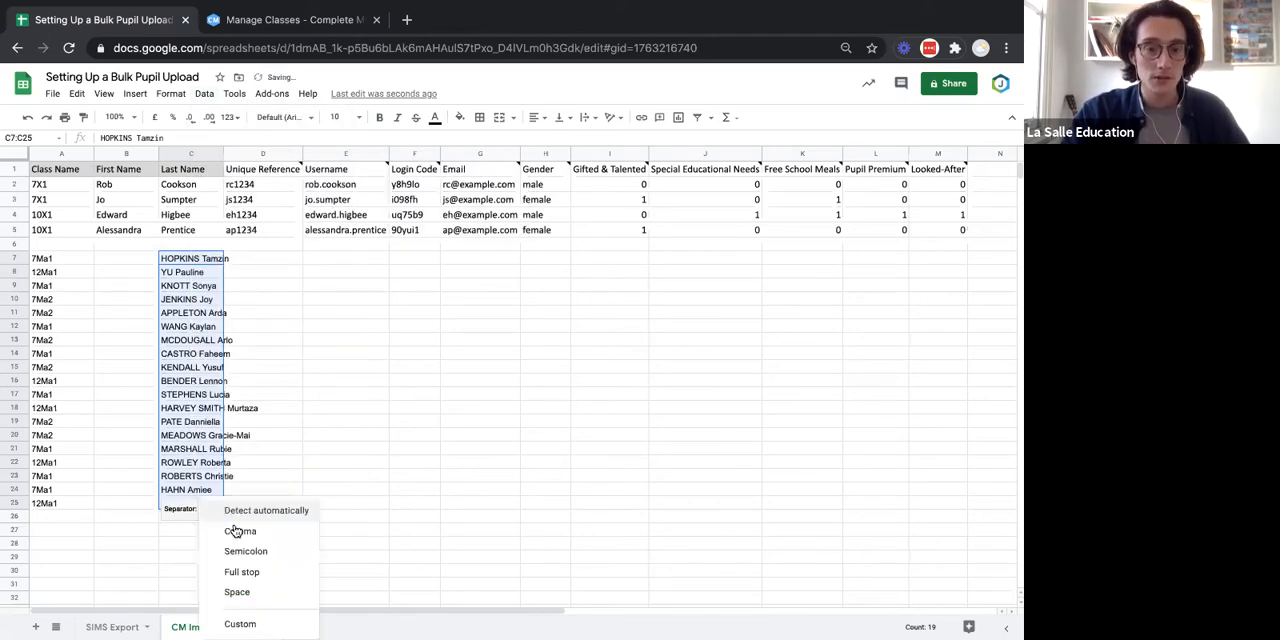
left_click(239, 592)
left_click(431, 475)
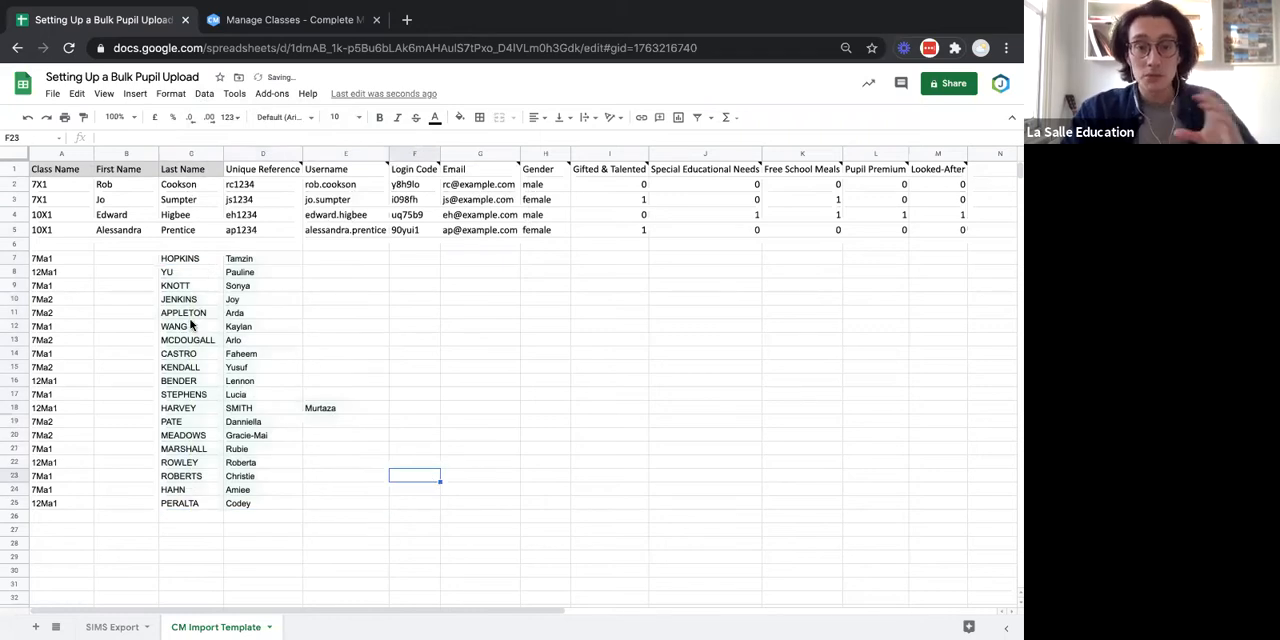
left_click(207, 262)
left_click(261, 260)
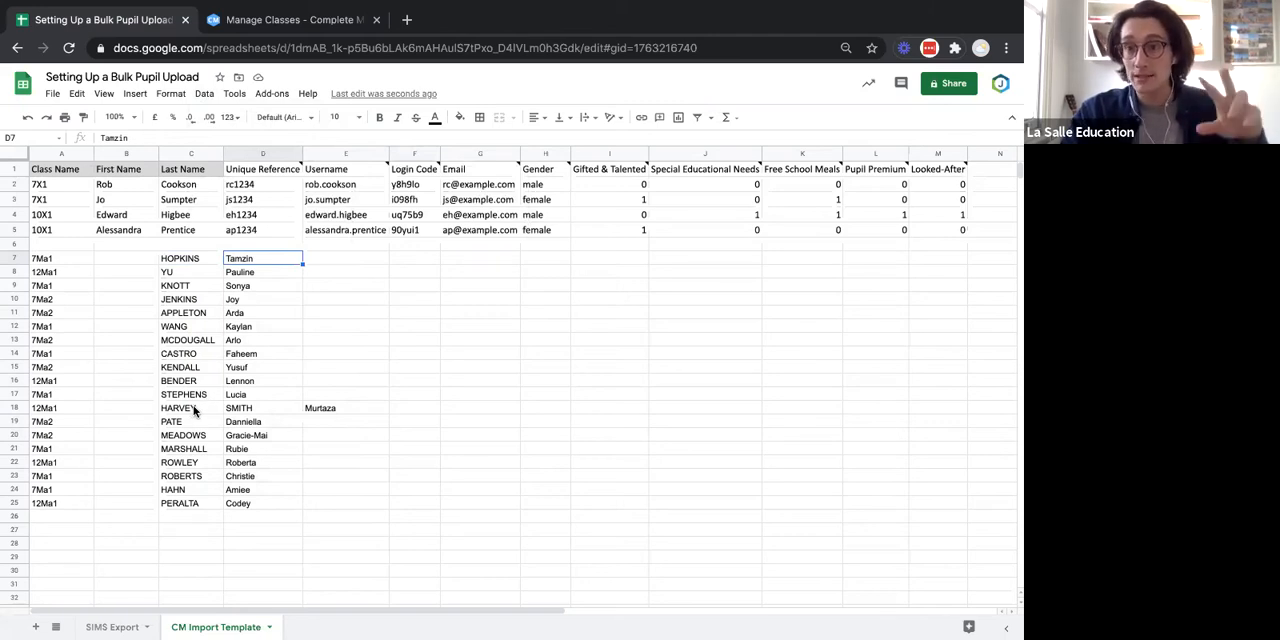
Repair the double-barrelled surname in row 18 by moving its second part from D18 into C18 and the first name from E18 into D18.
left_click(252, 409)
double_click(246, 410)
key("super+x")
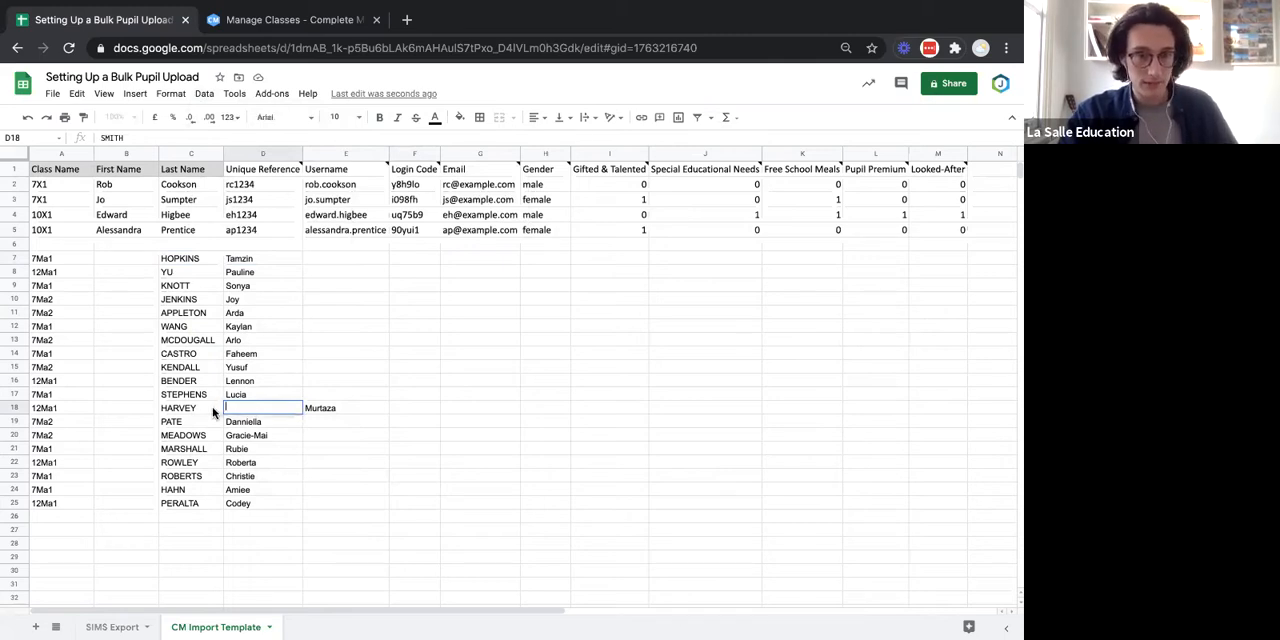
double_click(213, 410)
key("super+v")
left_click(325, 411)
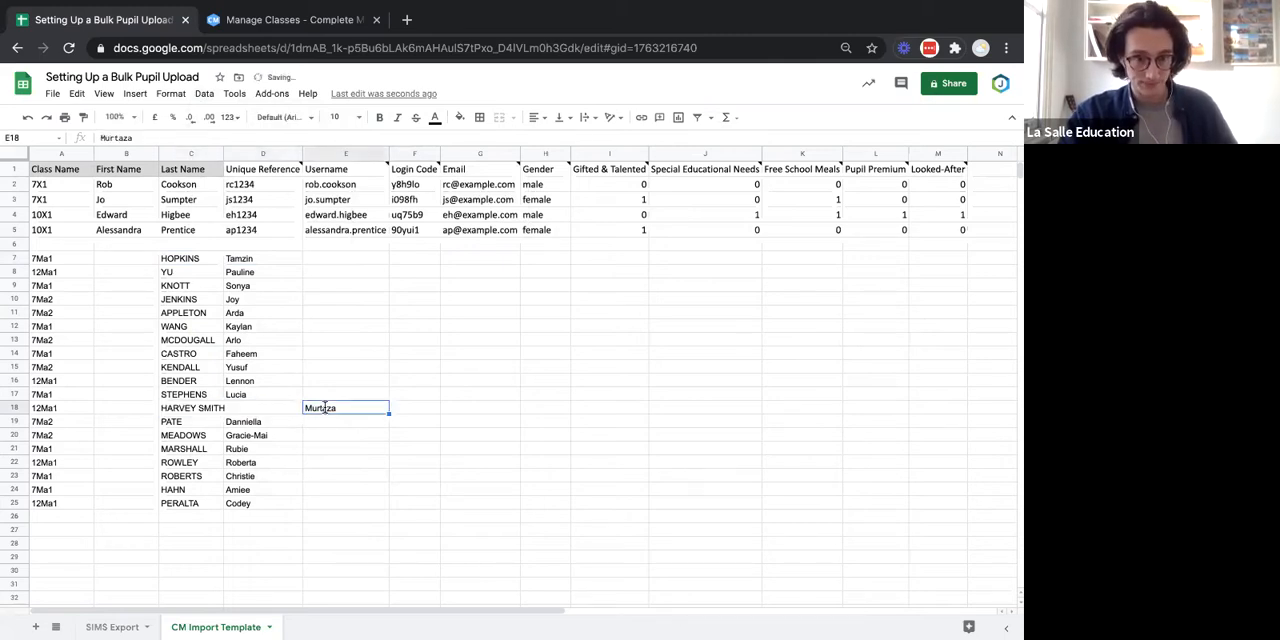
left_click_drag(297, 409, 283, 409)
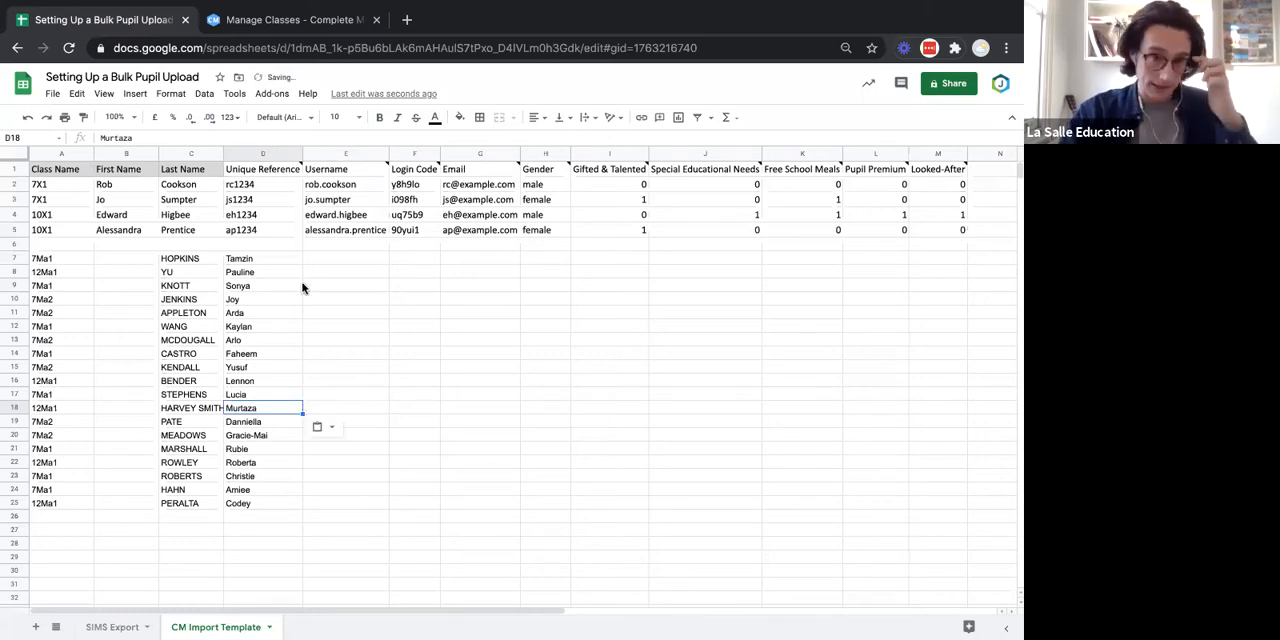
Move the first names from D7:D25 into the First Name column, starting at B7.
left_click(277, 259)
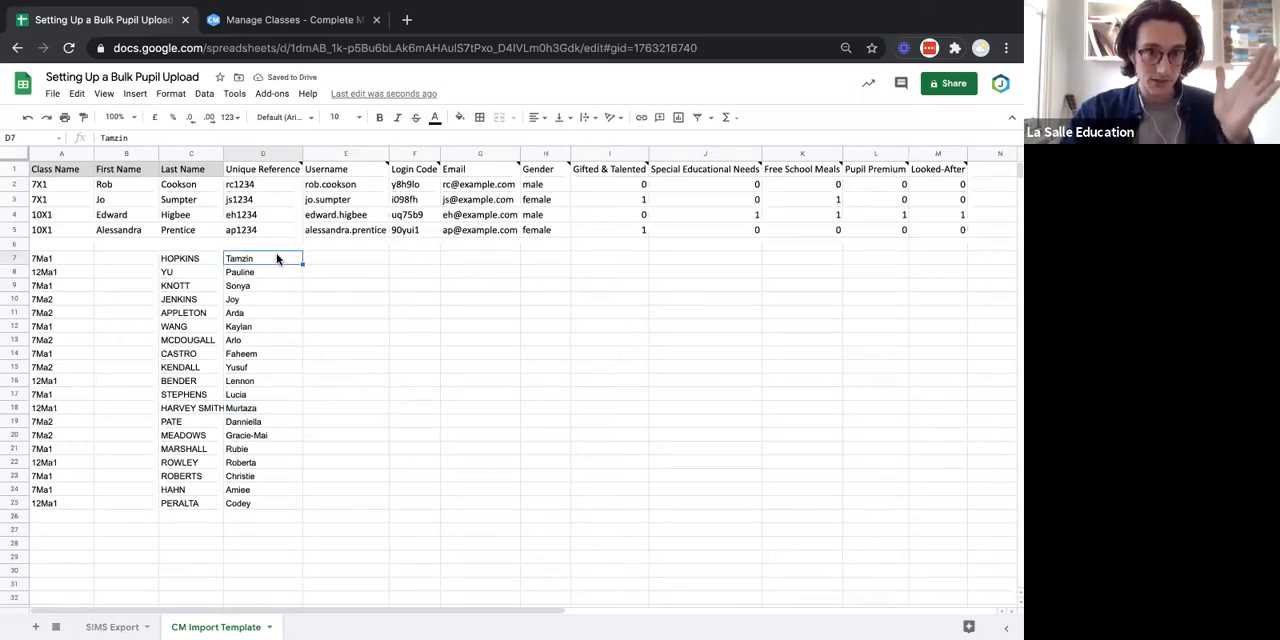
key("shift+Down")
key("shift+Down")
key("shift+Down")
key("shift+Down")
key("shift+Down")
key("shift+Down")
key("shift+Down")
key("shift+Down")
key("shift+Down")
key("shift+Down")
key("shift+Down")
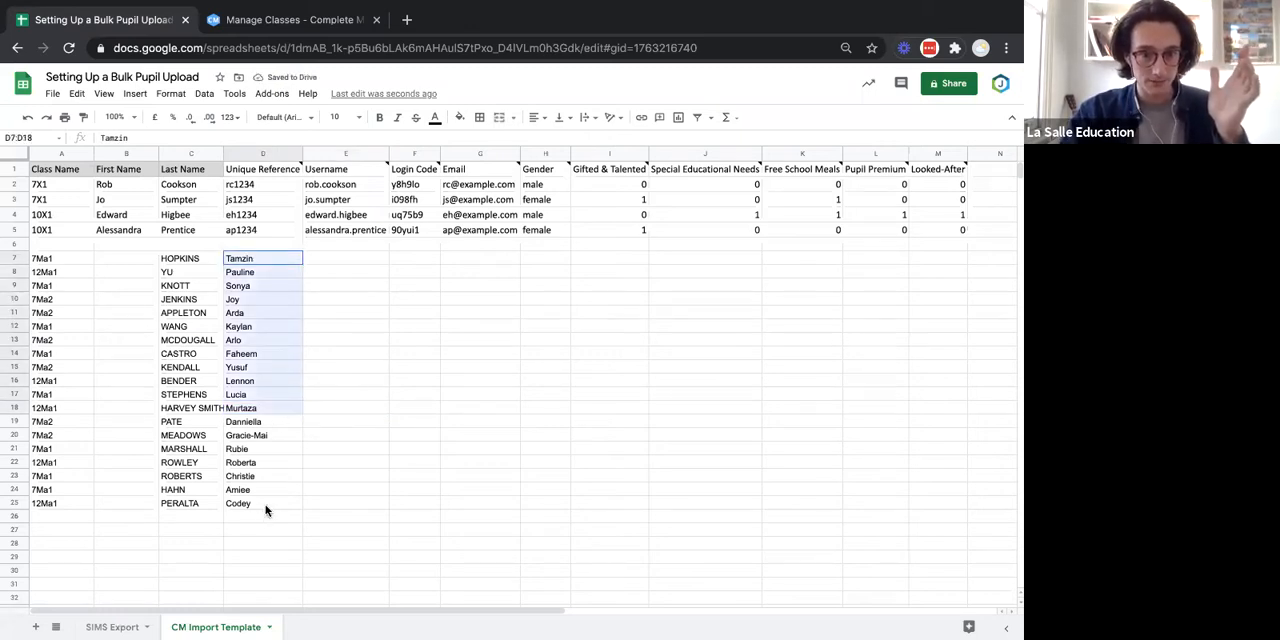
key("shift+Down")
key("shift+Down")
key("shift+Down")
key("shift+Down")
key("shift+Down")
key("shift+Down")
key("shift+Down")
key("ctrl+c")
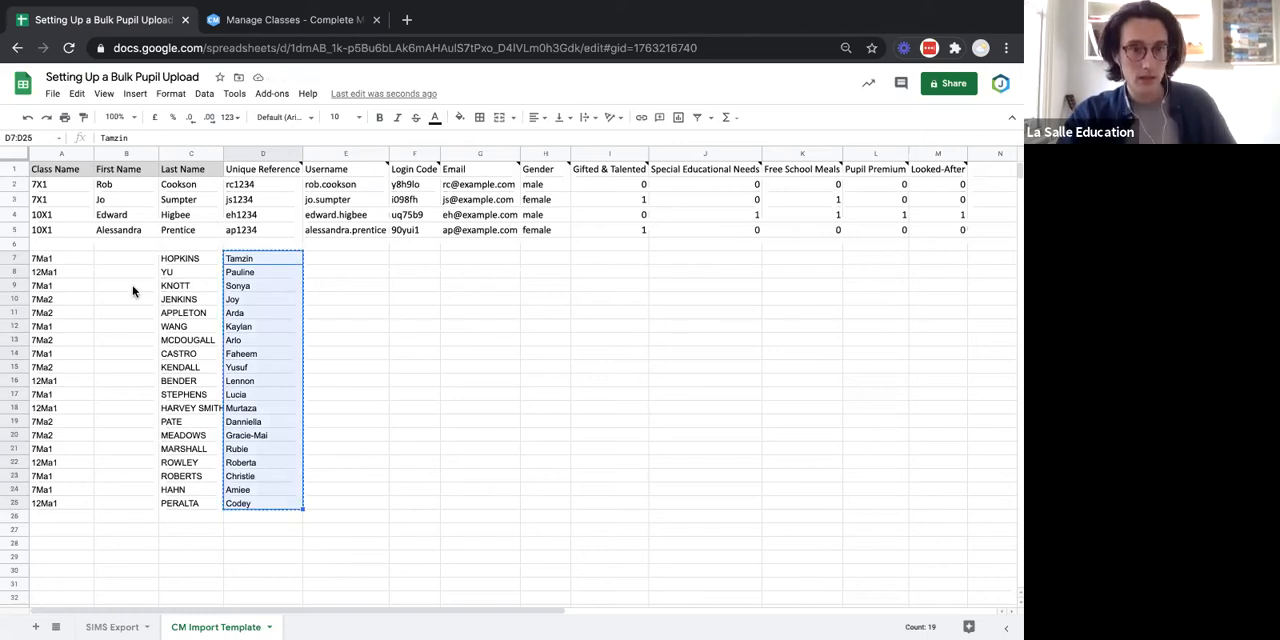
left_click(126, 259)
key("ctrl+v")
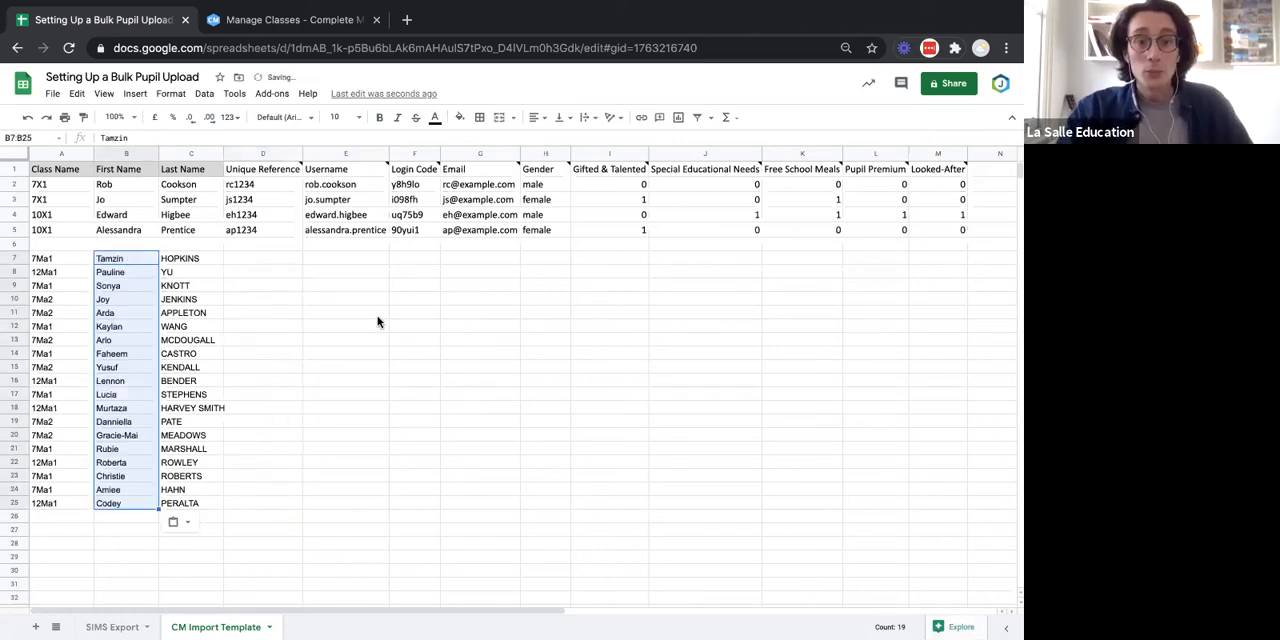
left_click(370, 314)
Enter =proper(C7) in D7 and fill the formula down to D25 to give each last name proper capitalisation.
left_click(216, 261)
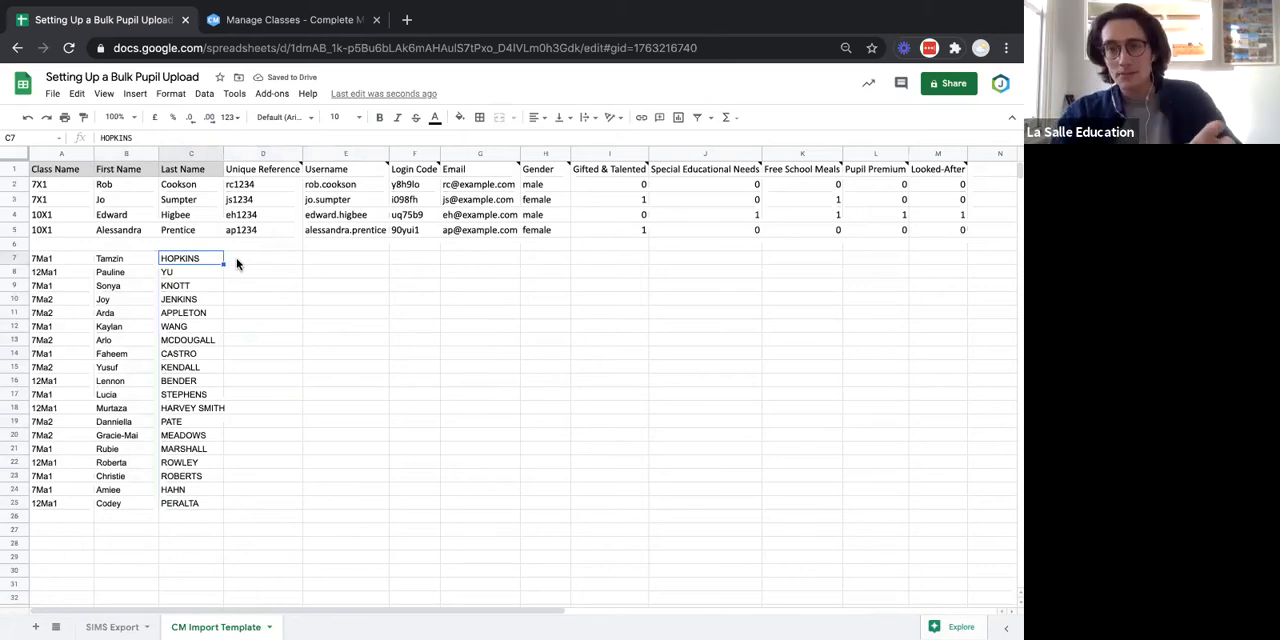
left_click(240, 262)
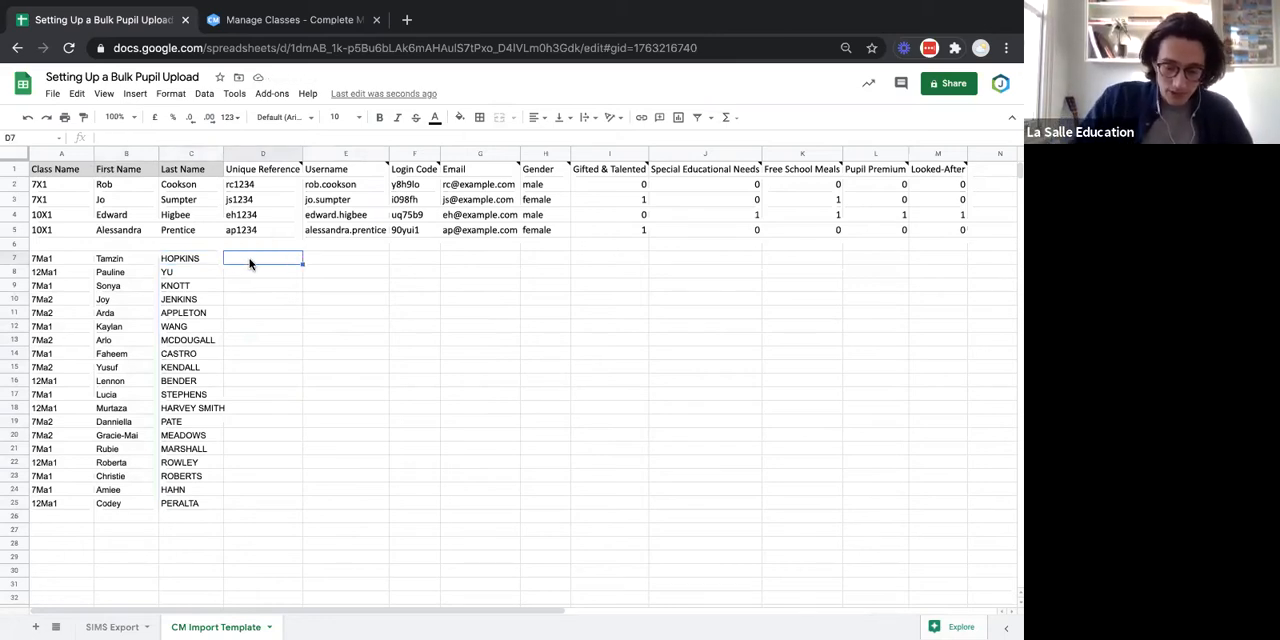
type("=")
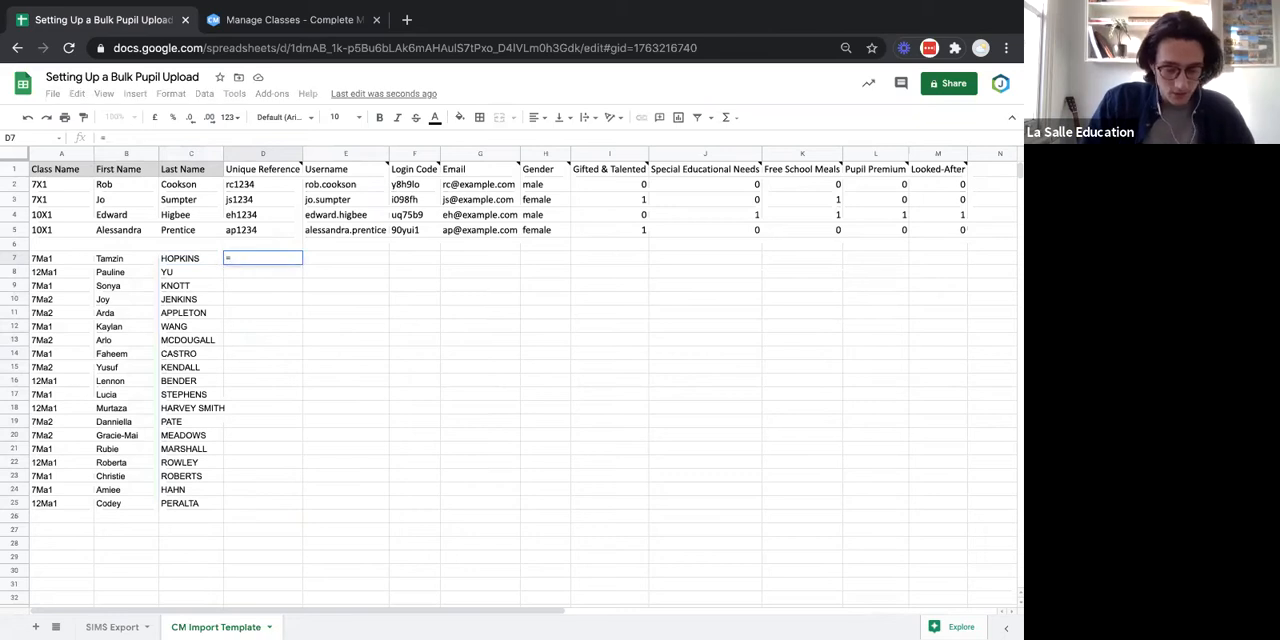
type("proper")
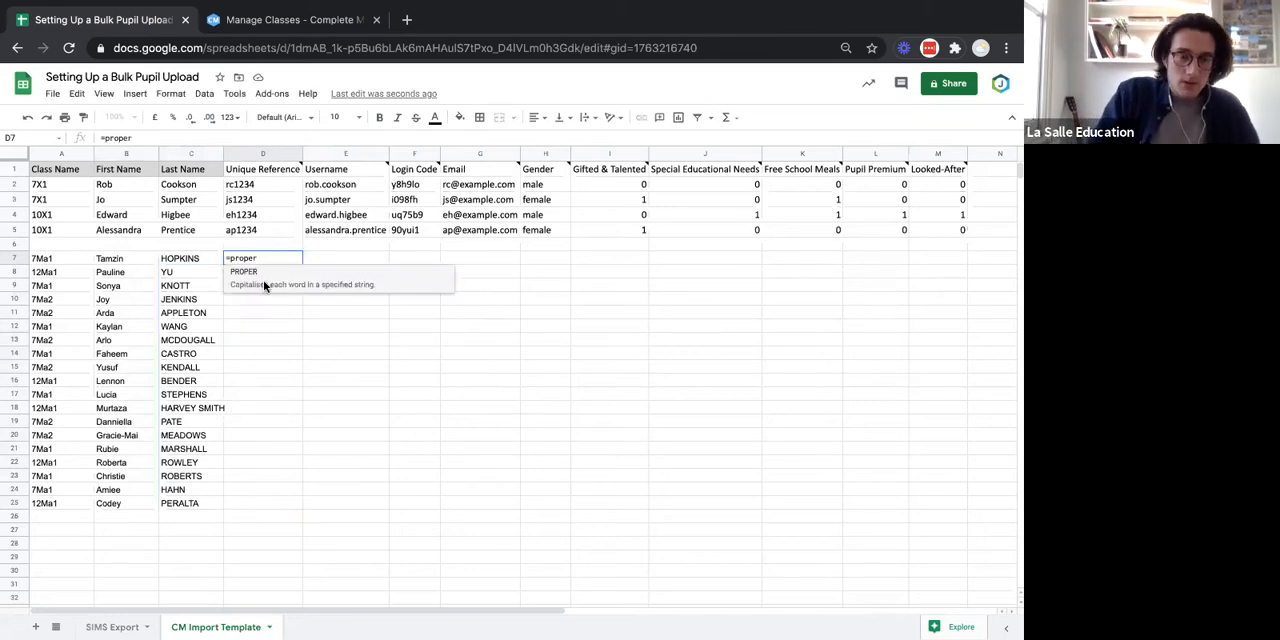
type("(")
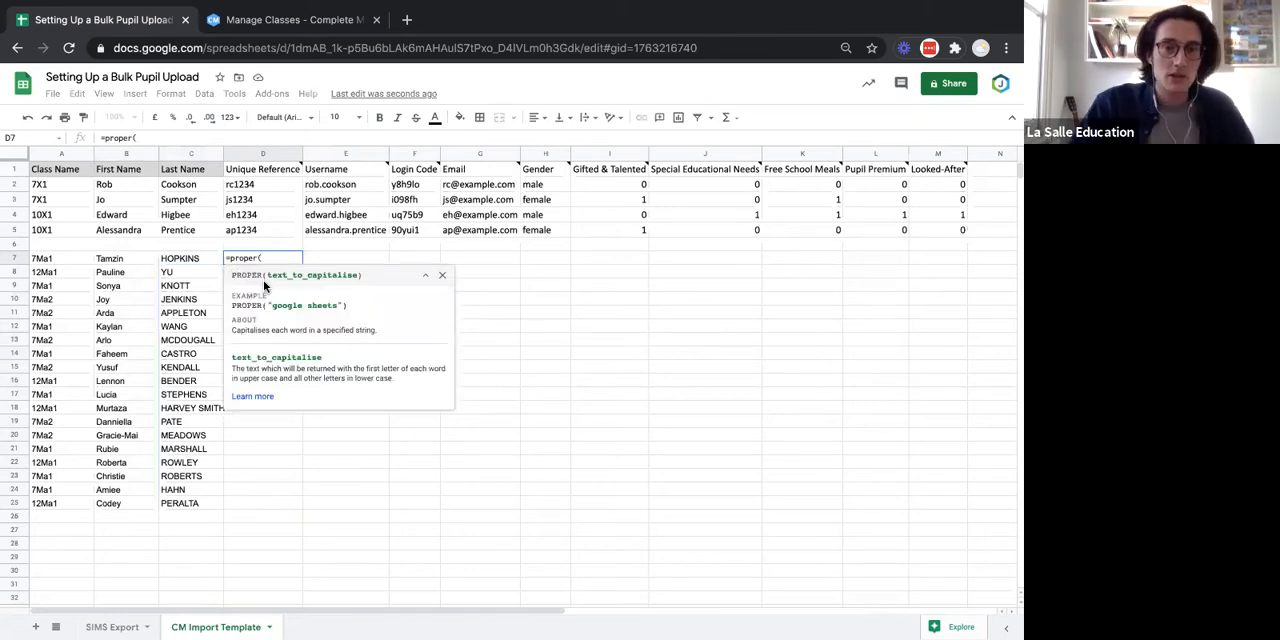
left_click(198, 261)
type(")")
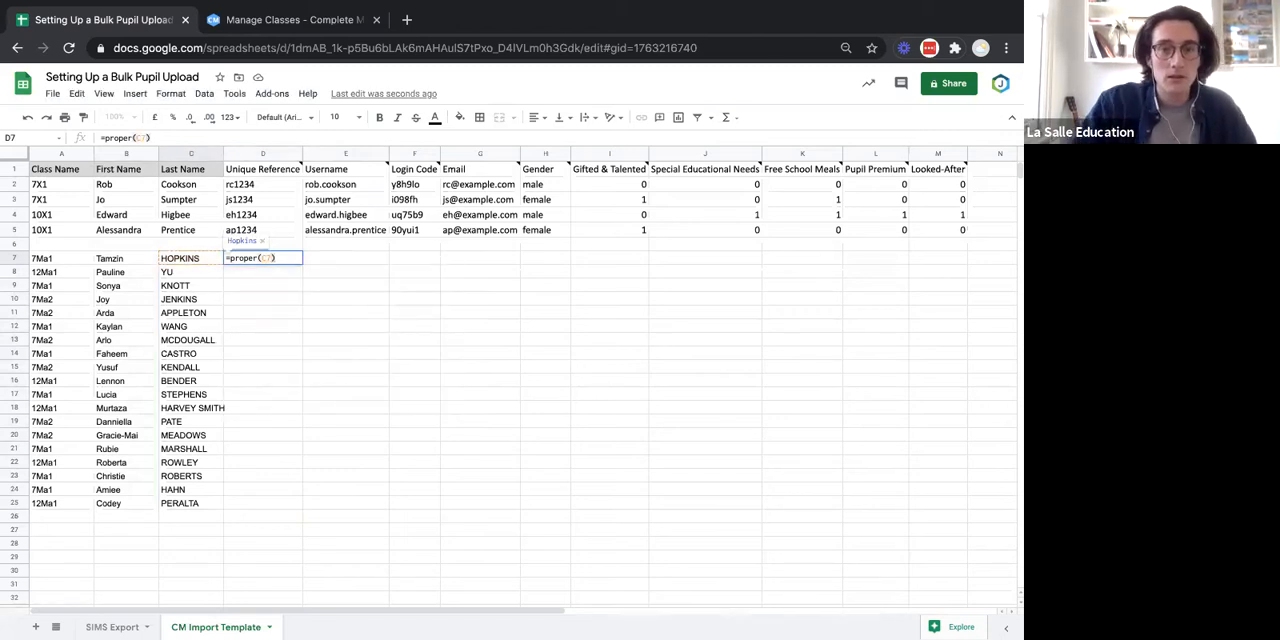
key("Return")
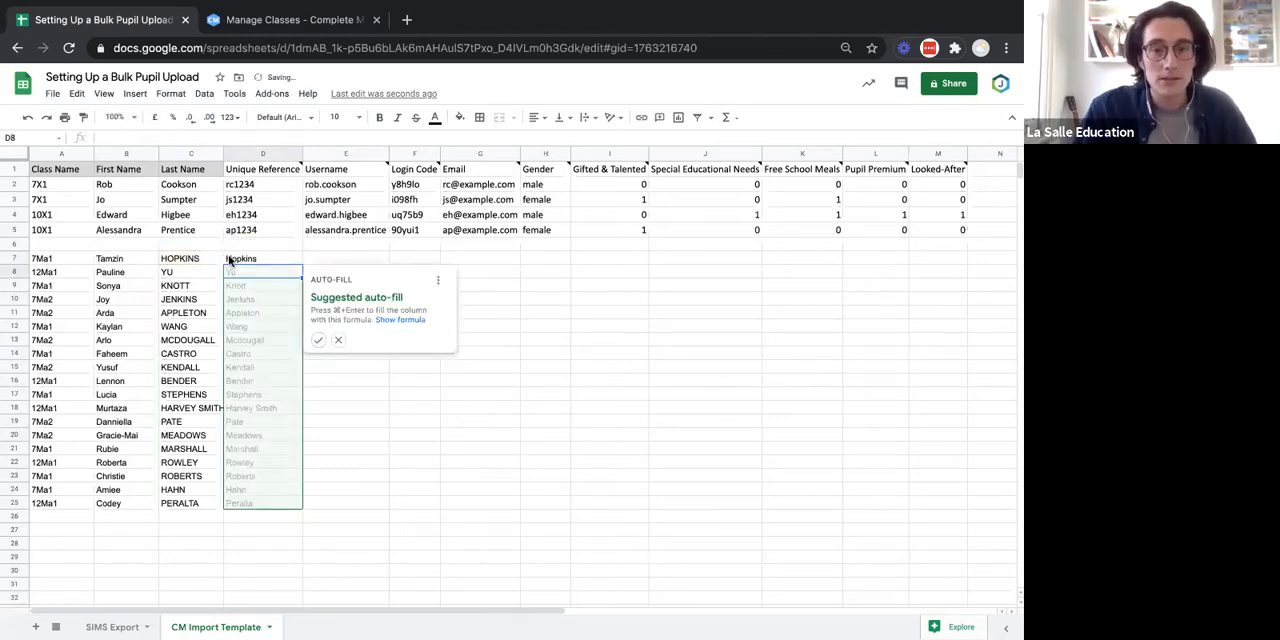
left_click(319, 342)
Replace the last names from C7 down with the values only from D7:D25, and clear the helper formulas in D7:D25.
left_click_drag(285, 258, 260, 507)
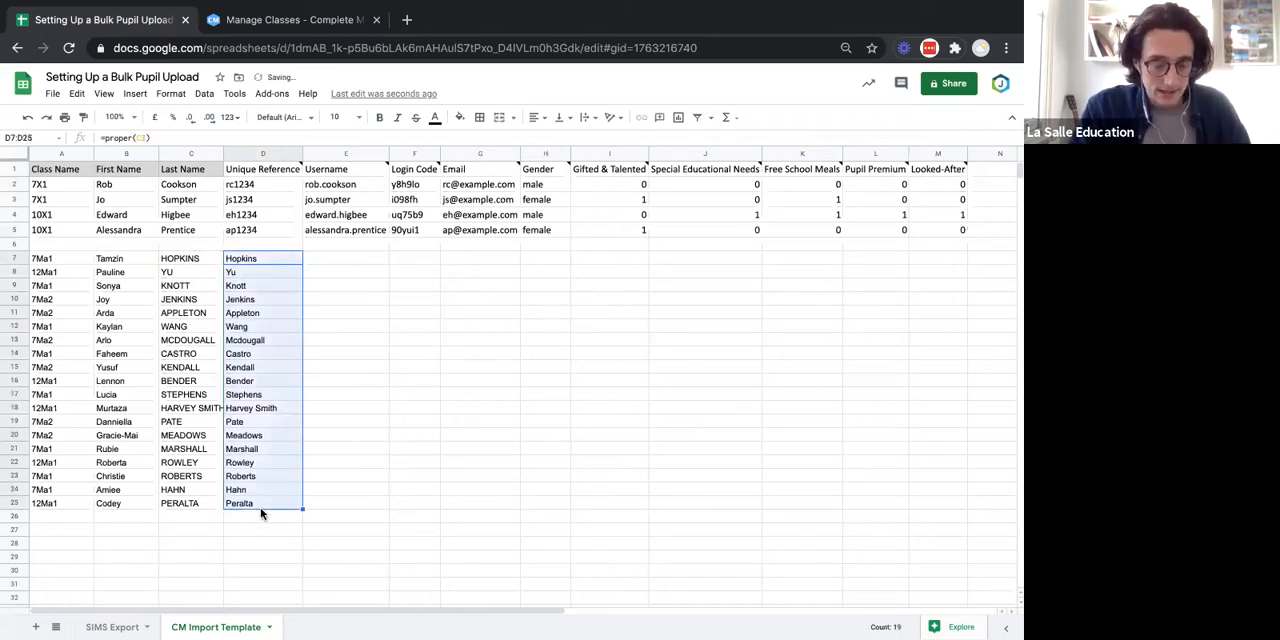
key("ctrl+c")
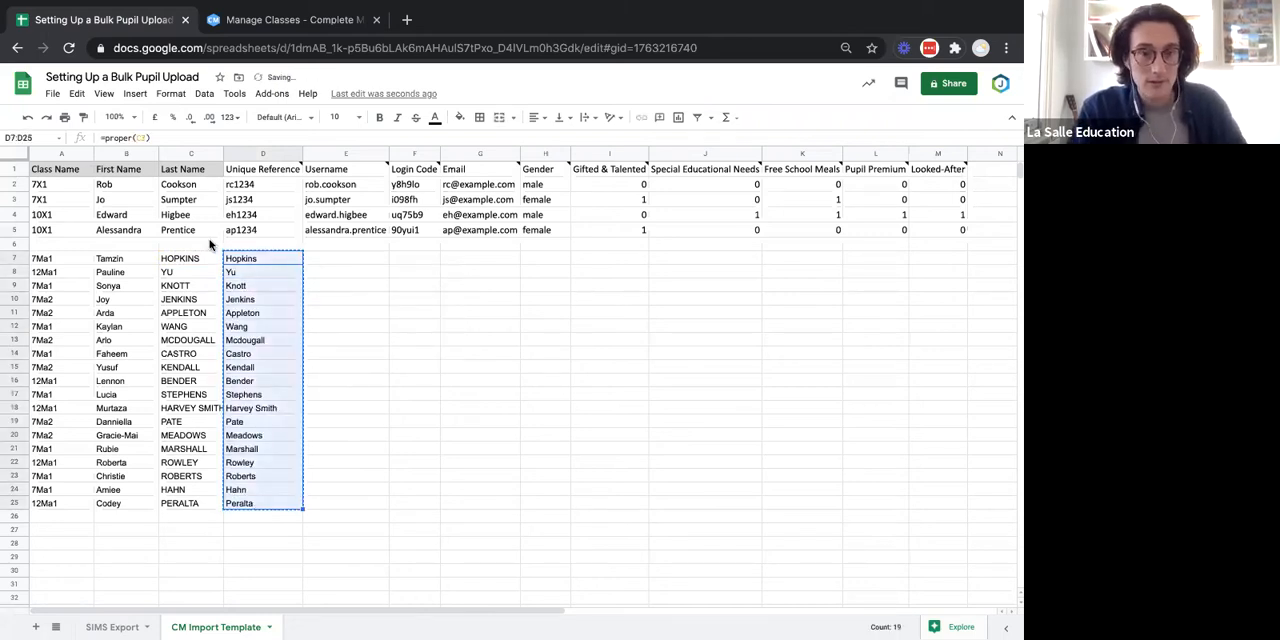
left_click(197, 260)
key("ctrl+shift+v")
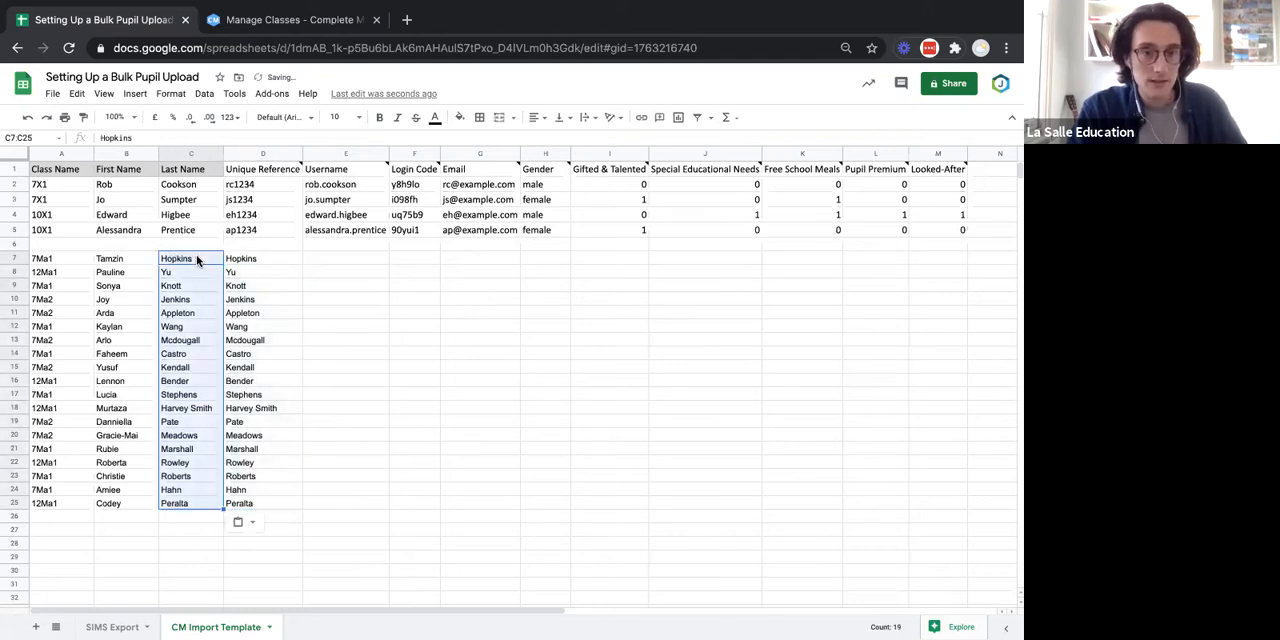
left_click_drag(262, 258, 255, 506)
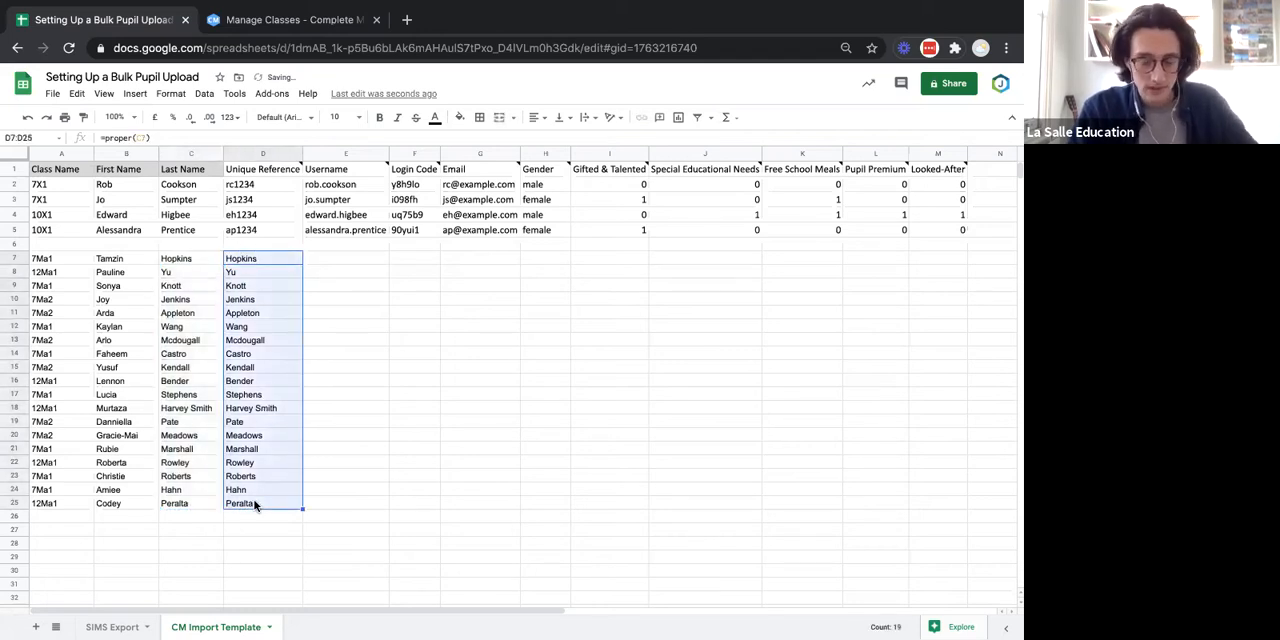
key("Delete")
left_click(428, 486)
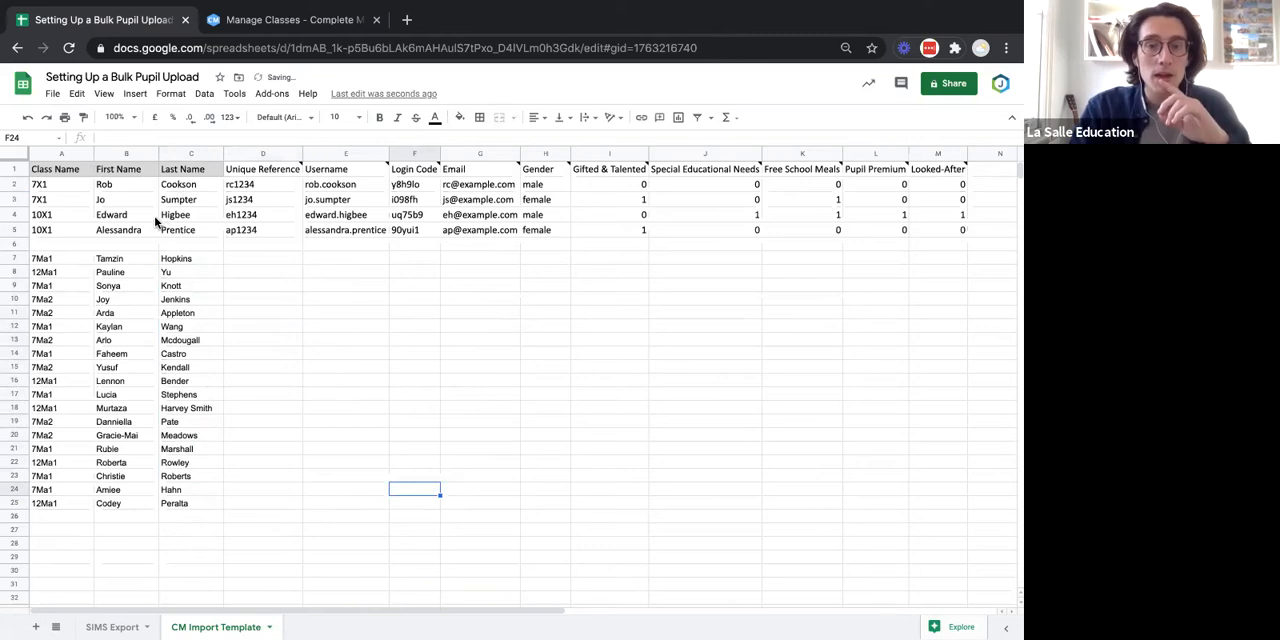
Shade the example pupil rows 2 to 5 with a light orange fill.
left_click(14, 186)
left_click(18, 230, "shift")
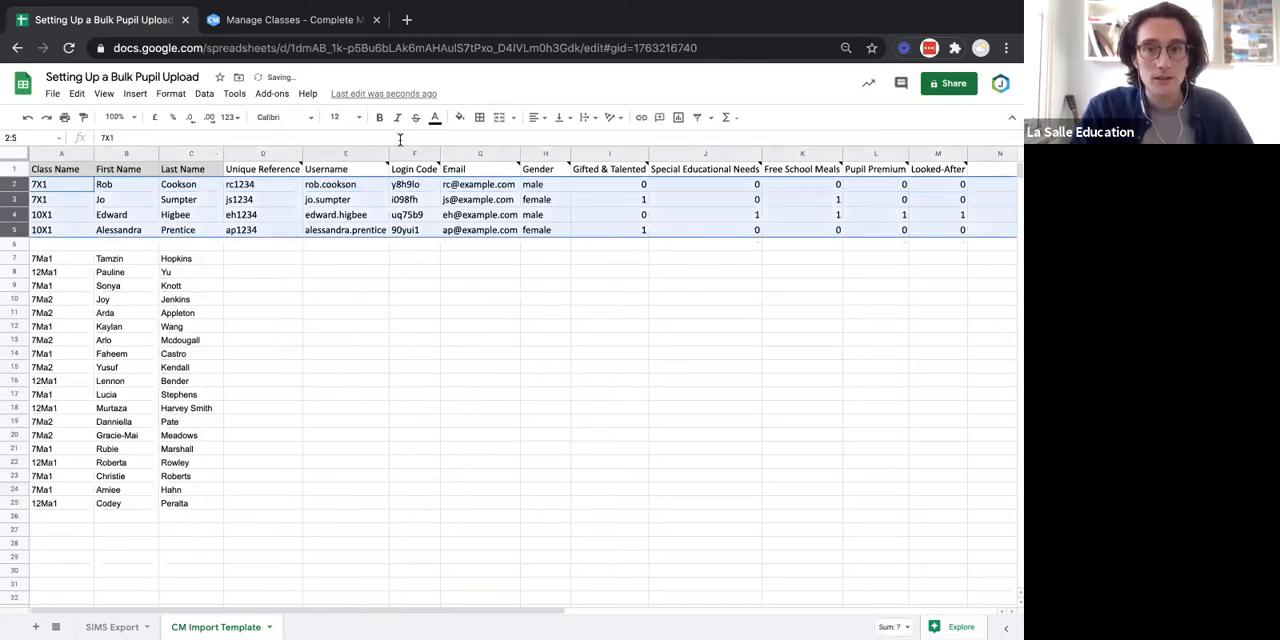
left_click(460, 119)
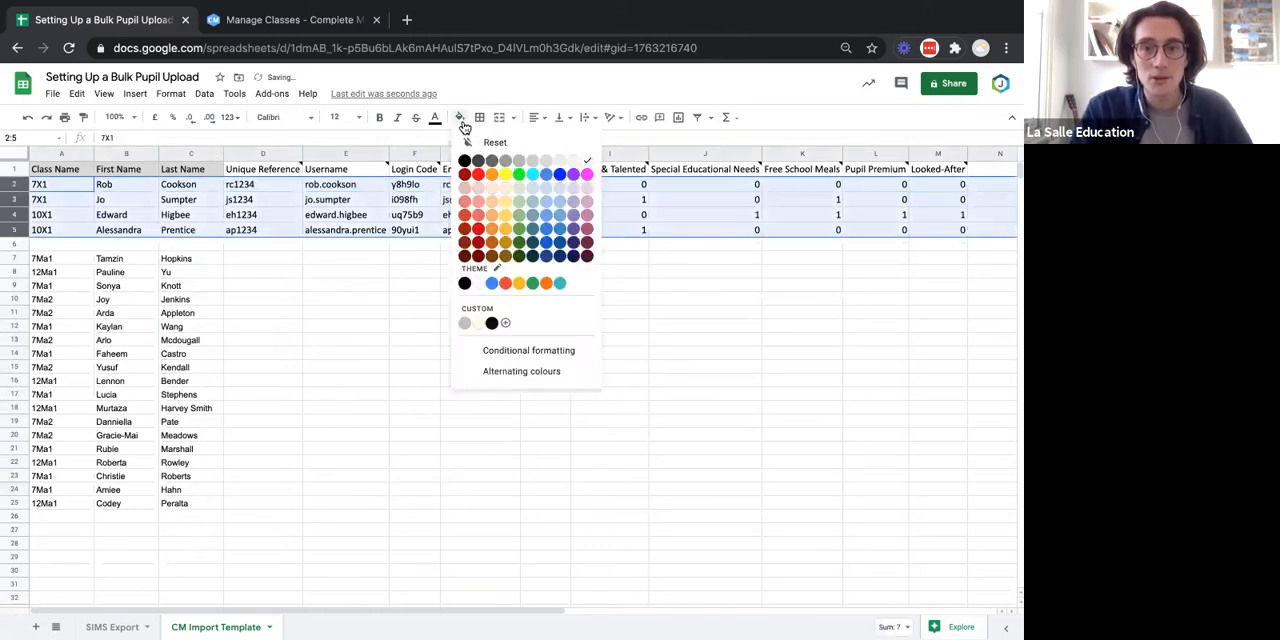
left_click(495, 189)
left_click(432, 317)
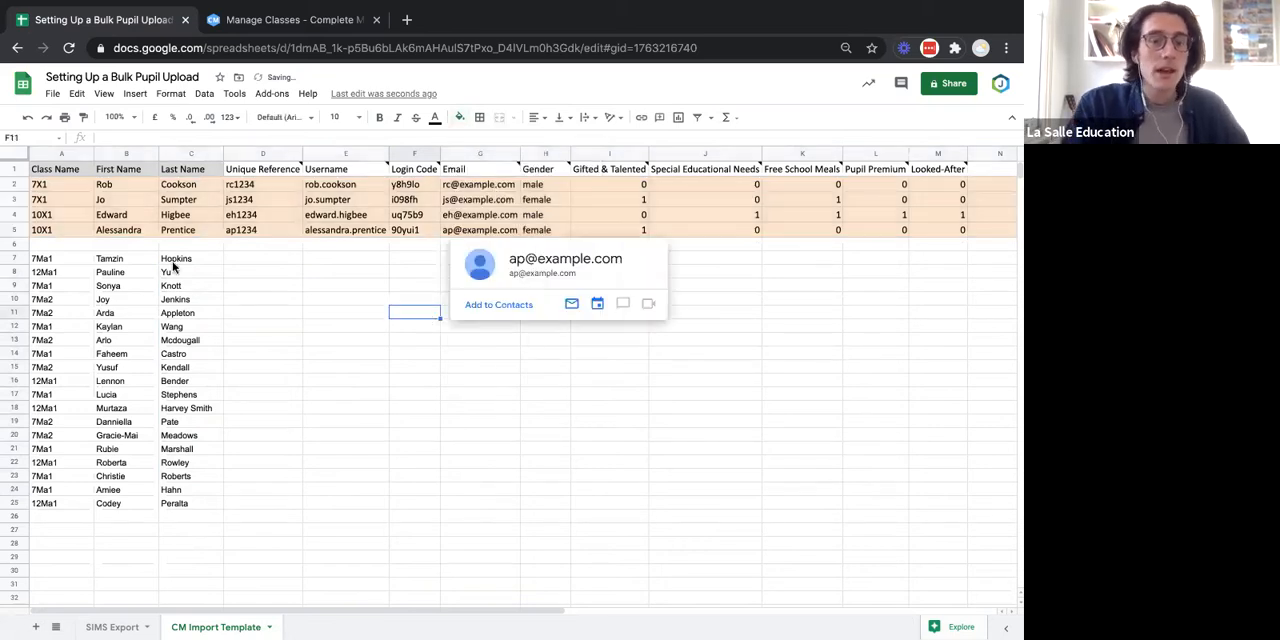
Copy the admission numbers G2:G20 from SIMS Export into the CM Import Template's Unique Reference column, starting at D7.
left_click(211, 260)
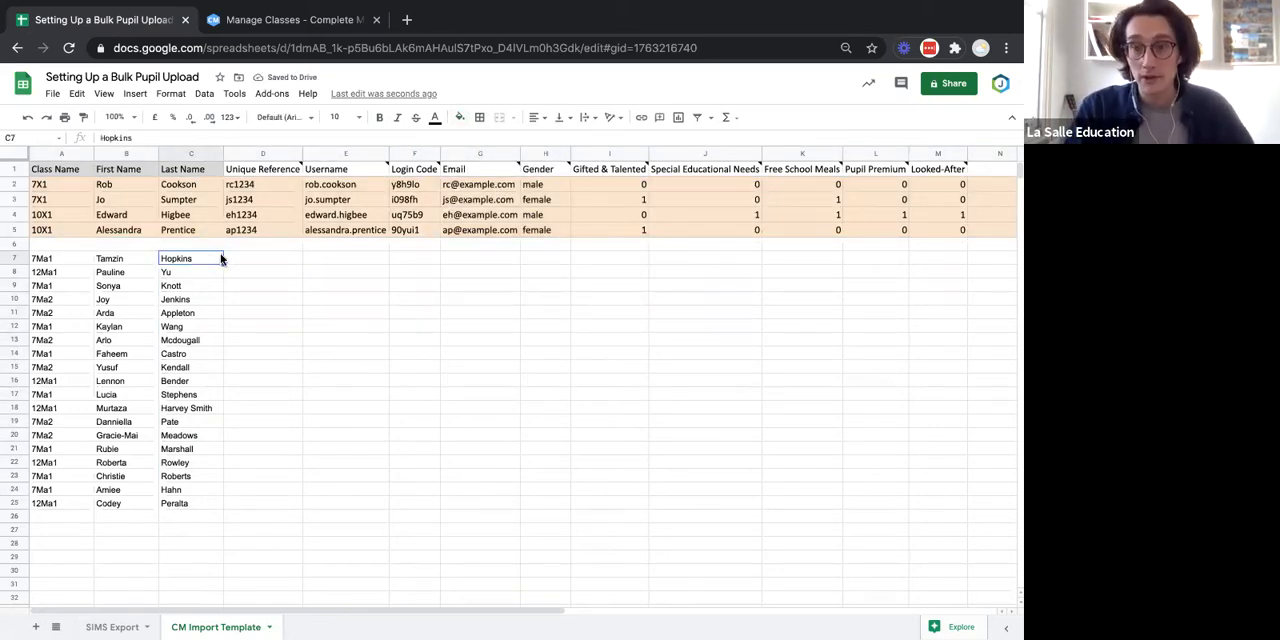
left_click(276, 257)
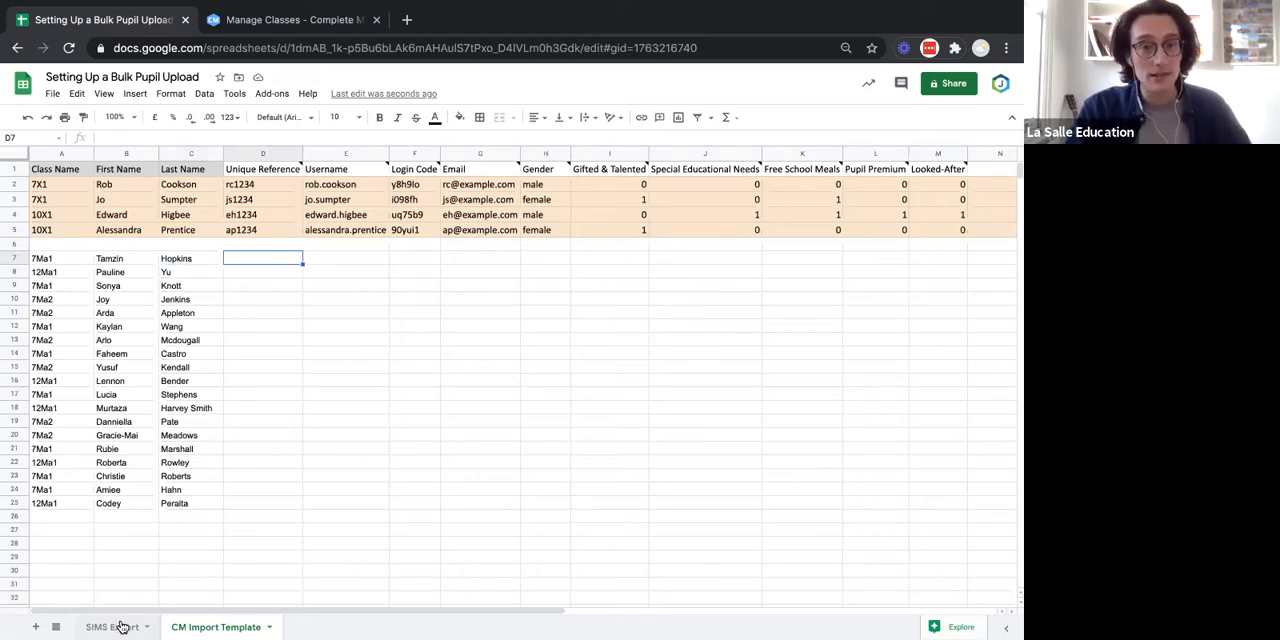
left_click(276, 172)
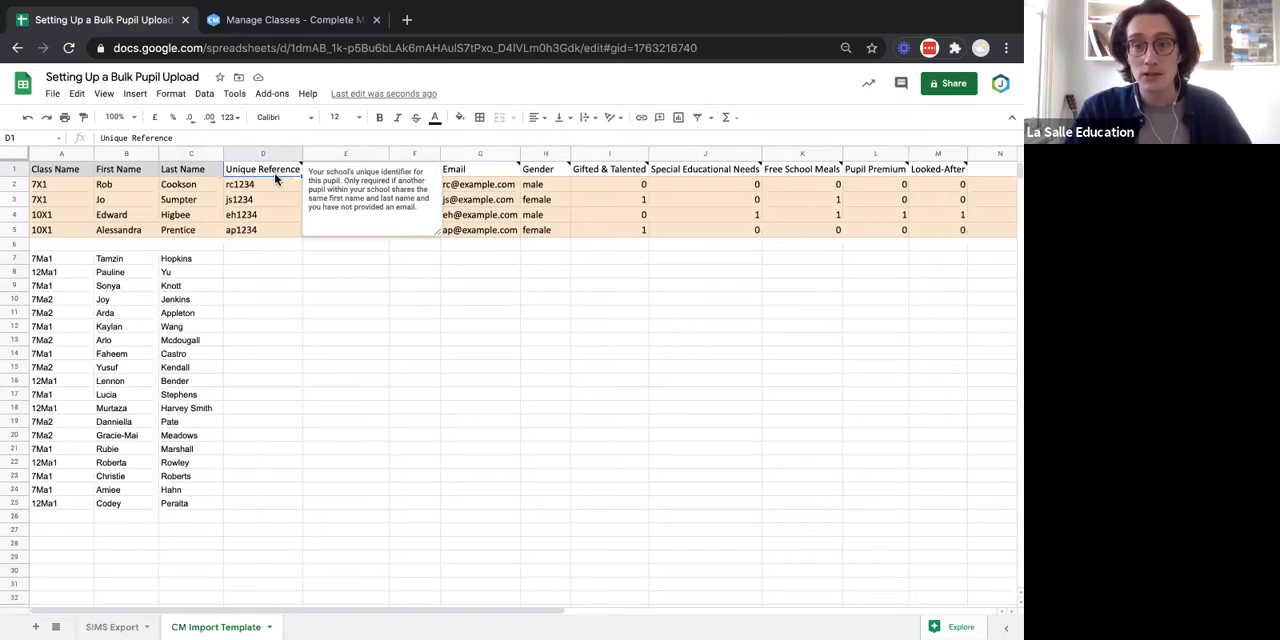
left_click(267, 262)
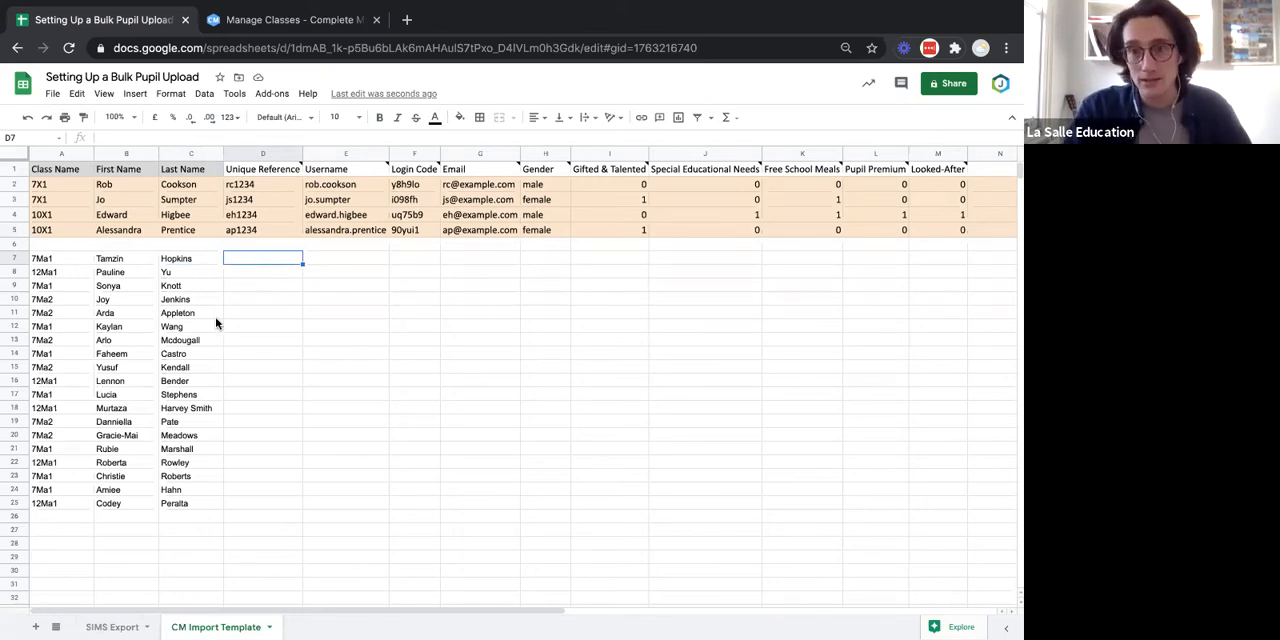
left_click(116, 627)
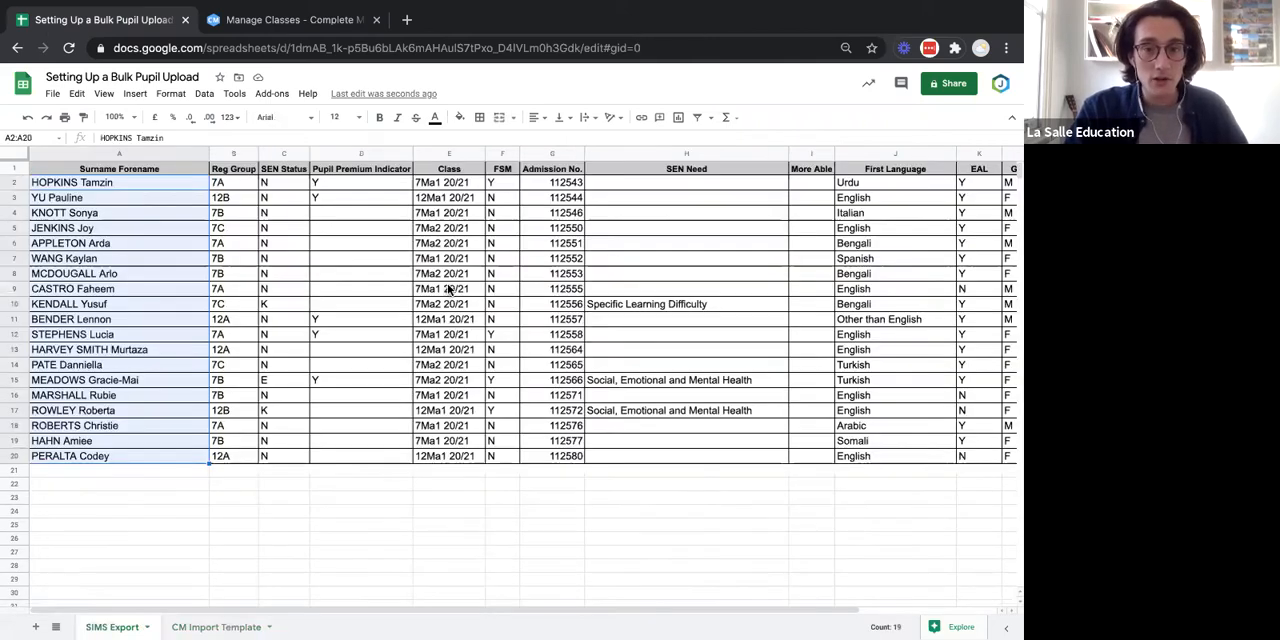
left_click(239, 544)
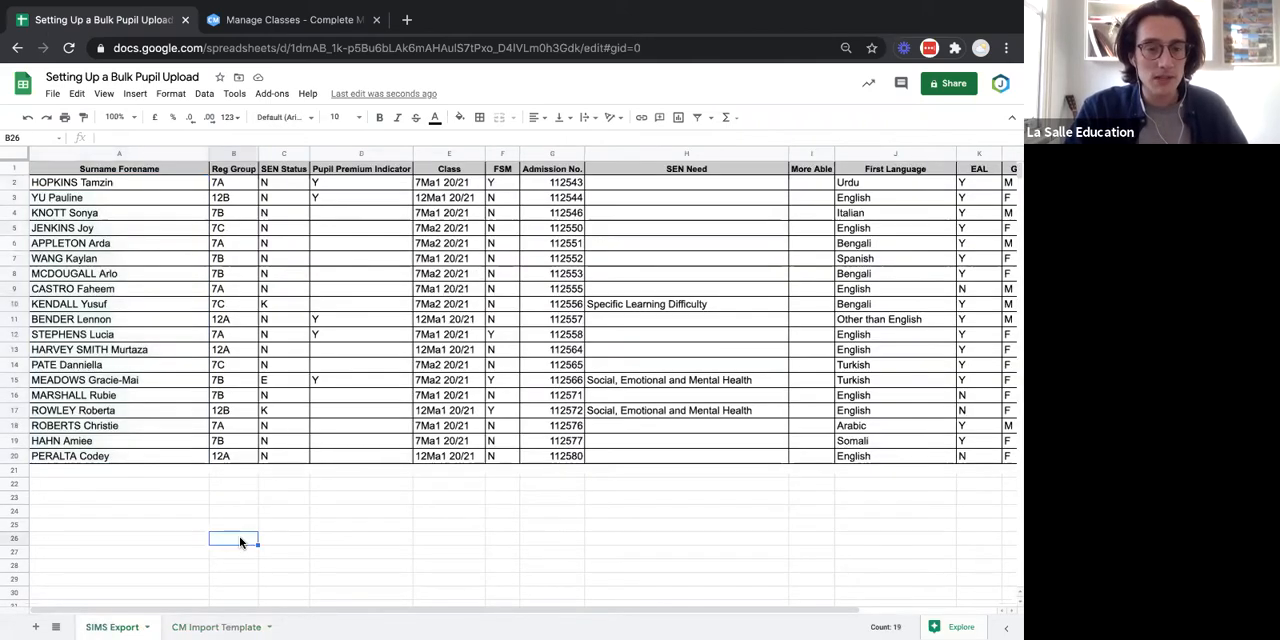
left_click(549, 173)
left_click(560, 185)
left_click_drag(560, 185, 549, 459)
key("ctrl+c")
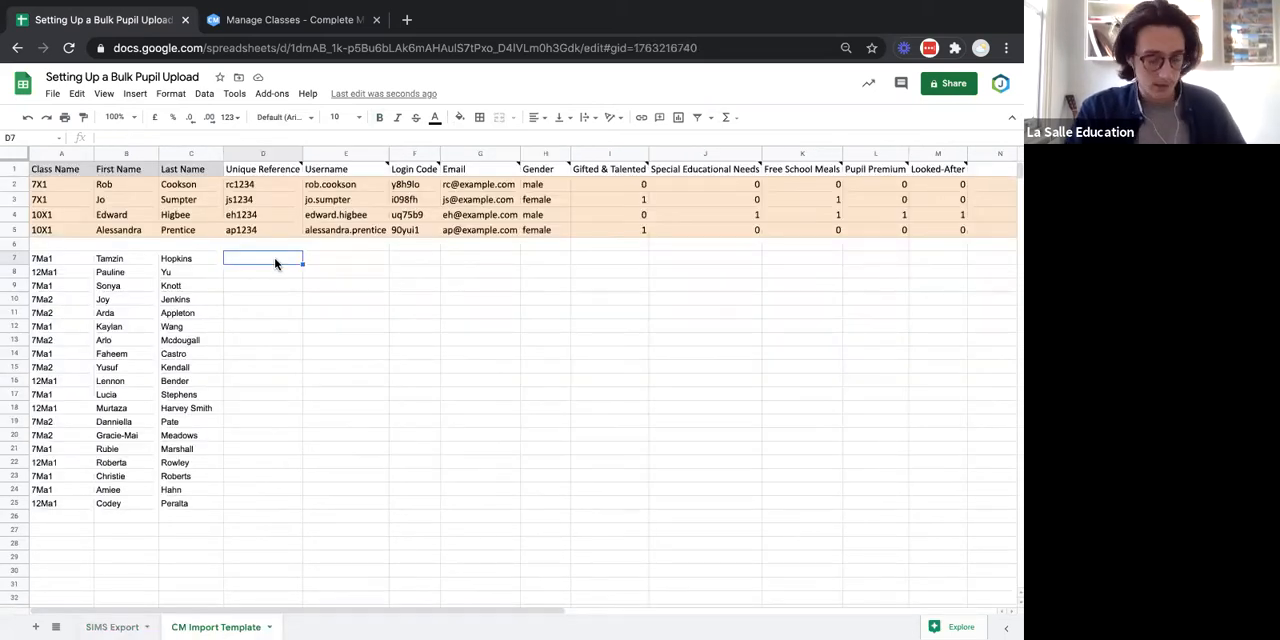
key("ctrl+v")
left_click(398, 318)
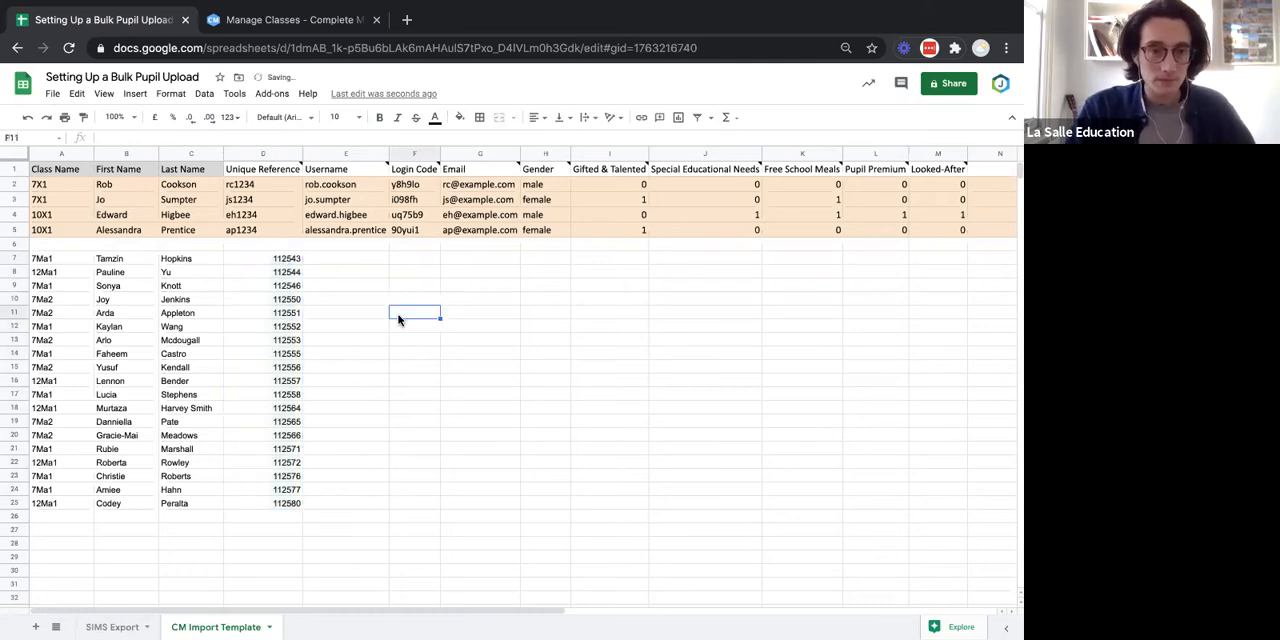
Examine the header notes for Username, Login Code and Email in the CM Import Template to see when each is required.
left_click(118, 627)
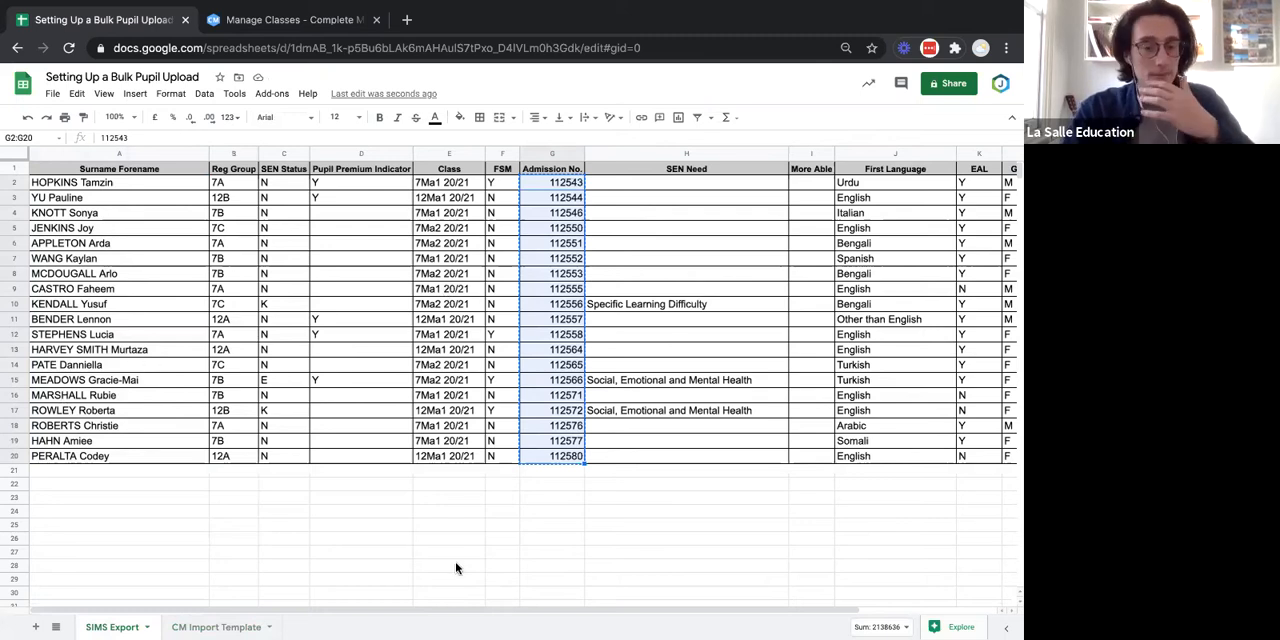
left_click(206, 627)
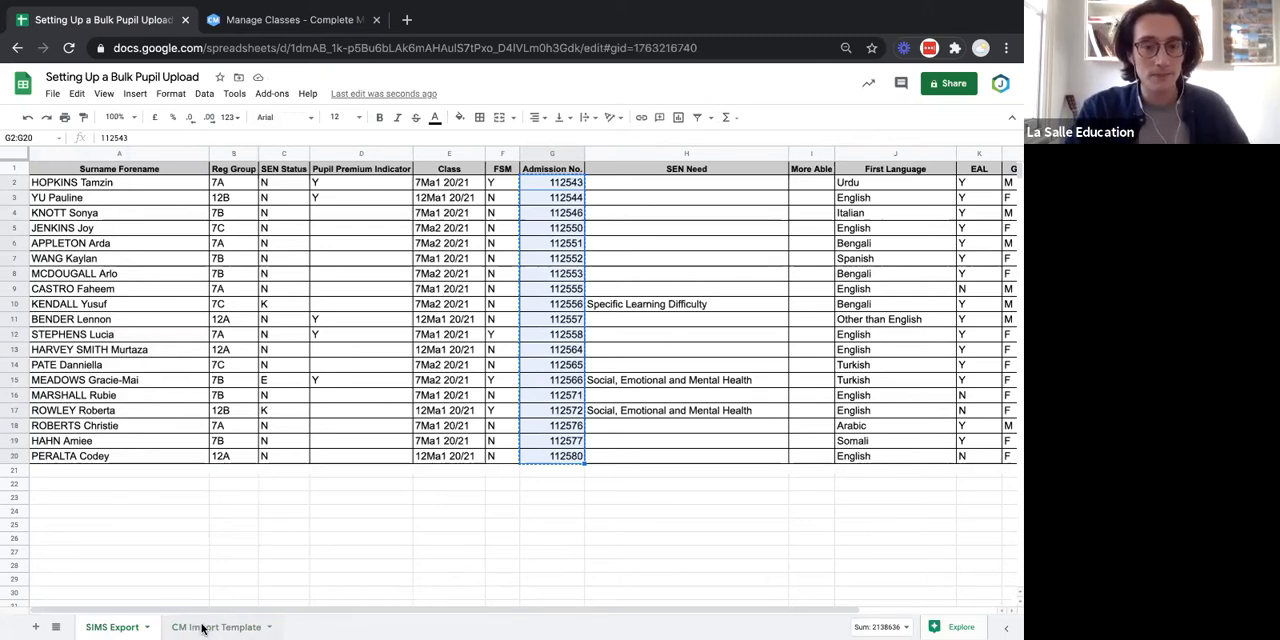
left_click(342, 175)
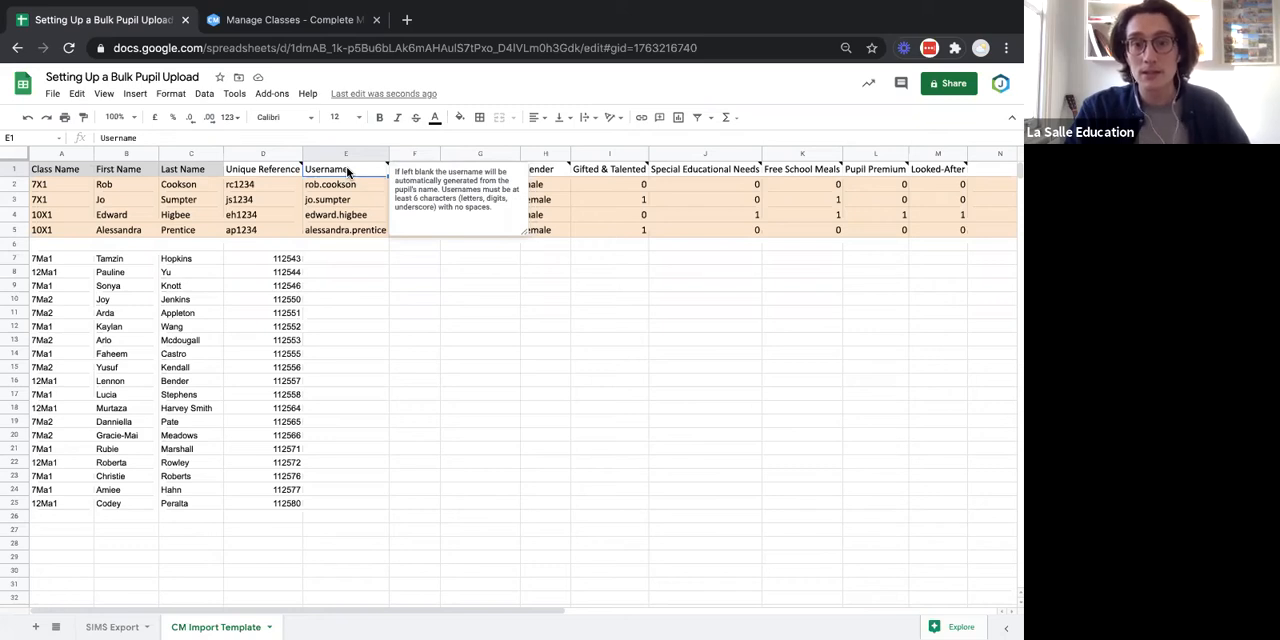
left_click(345, 259)
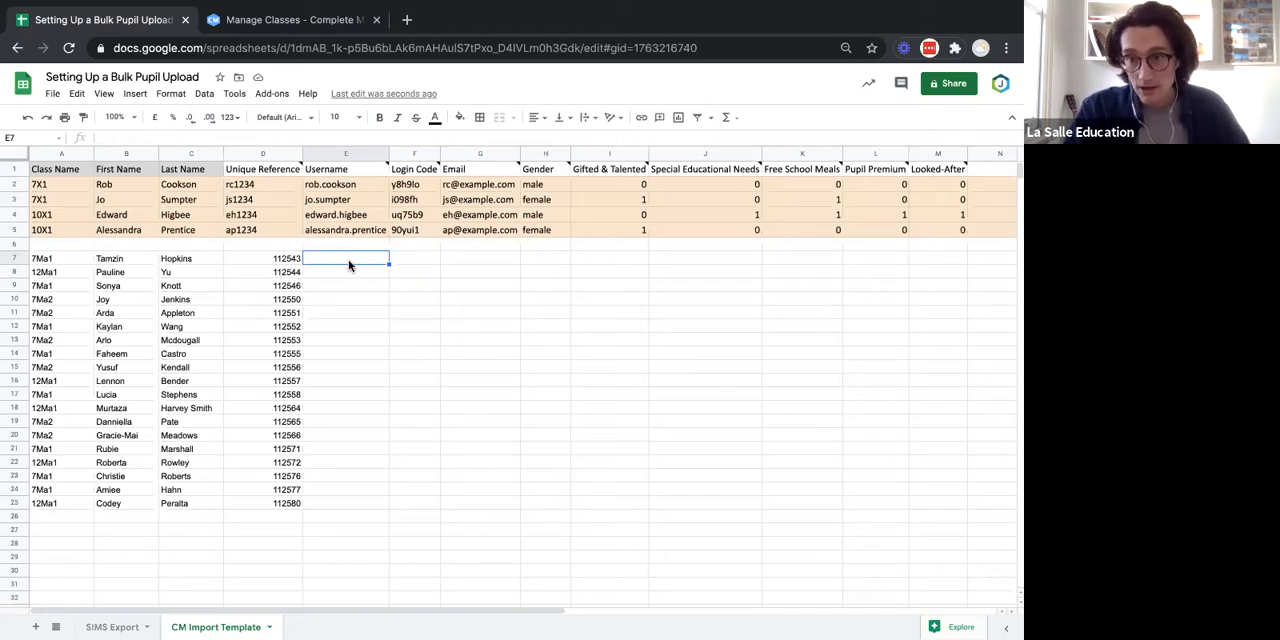
left_click(154, 260)
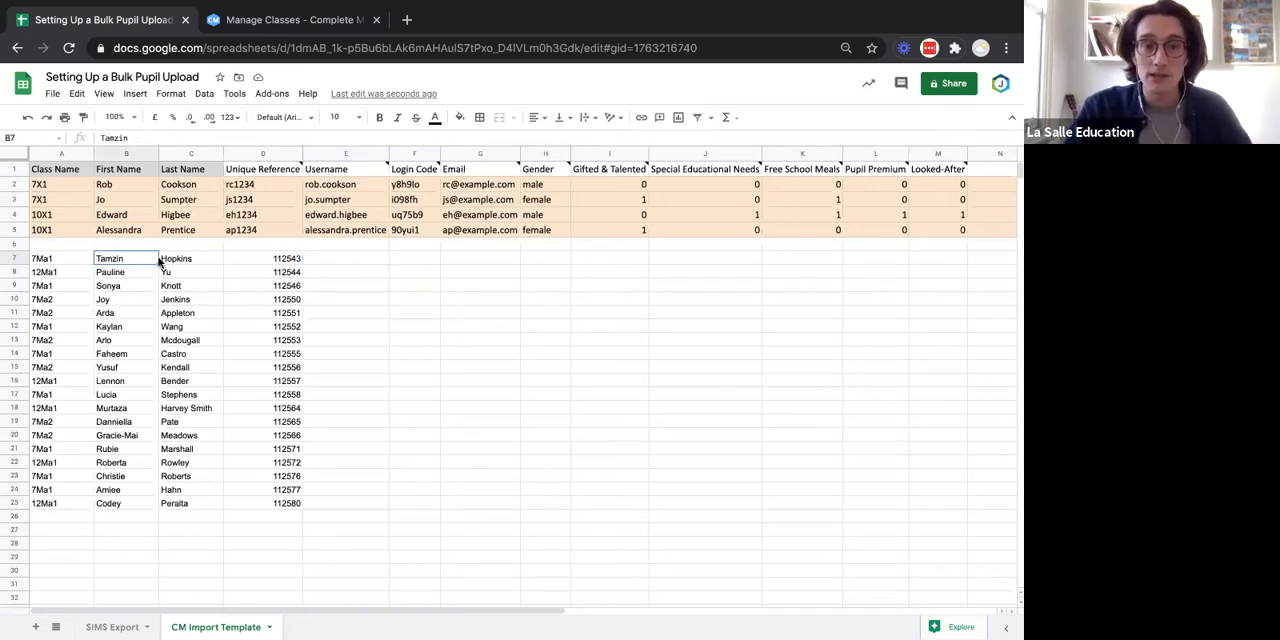
left_click(196, 258)
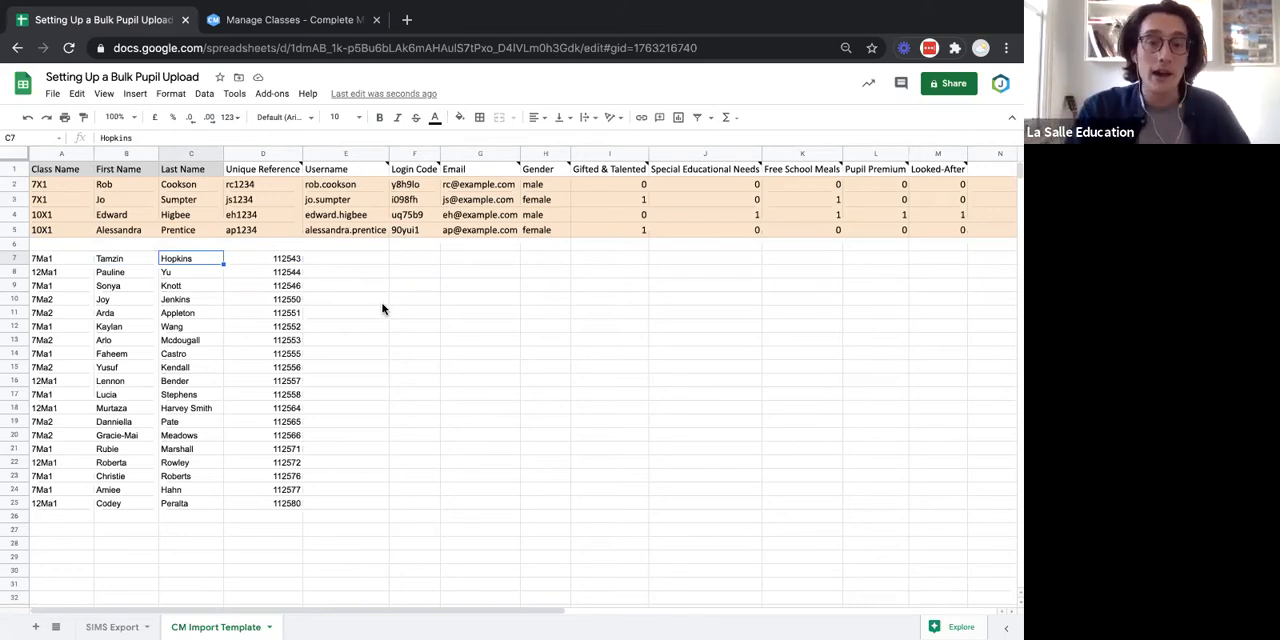
left_click(360, 259)
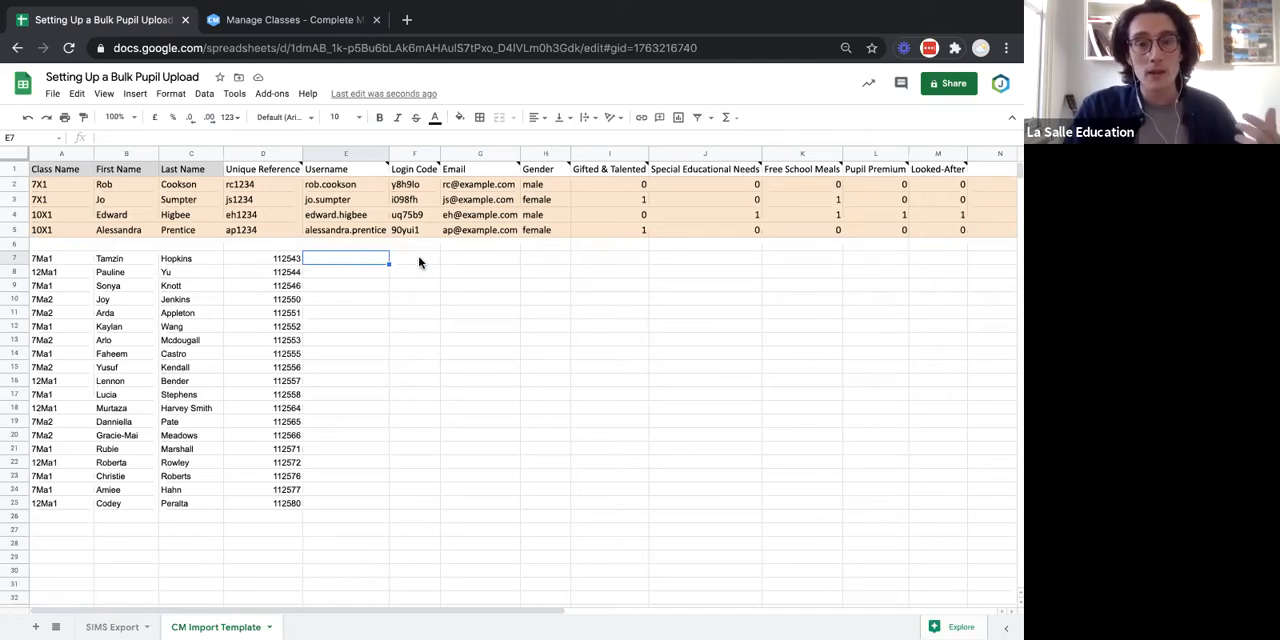
left_click(421, 172)
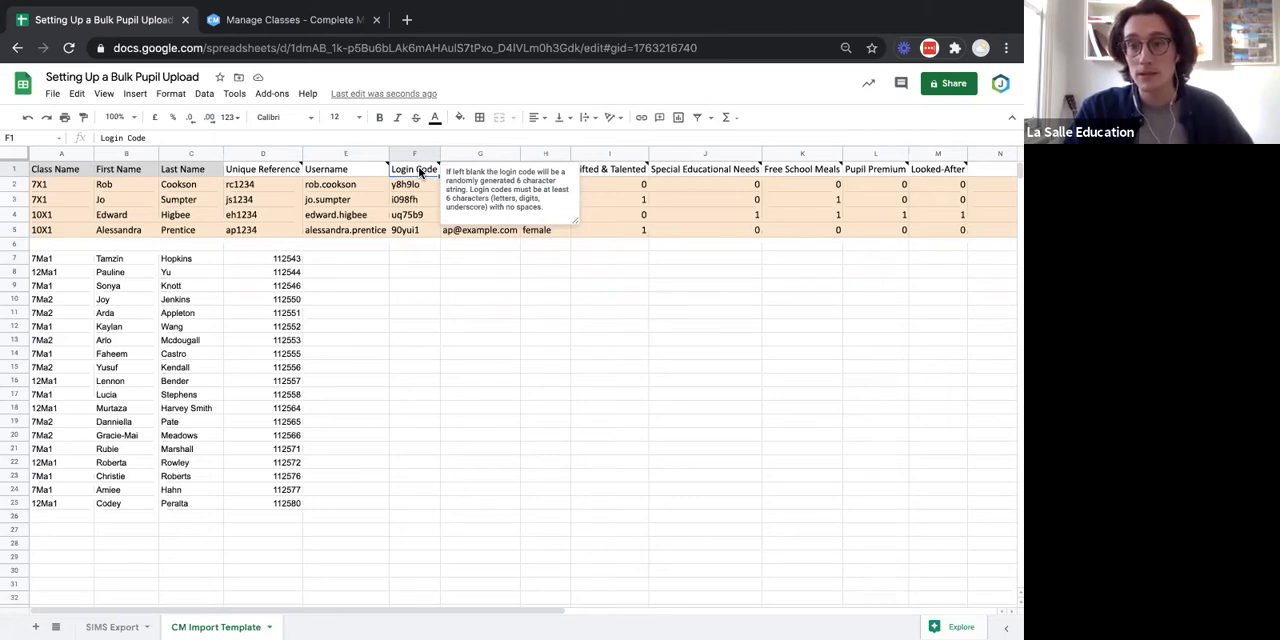
left_click(423, 263)
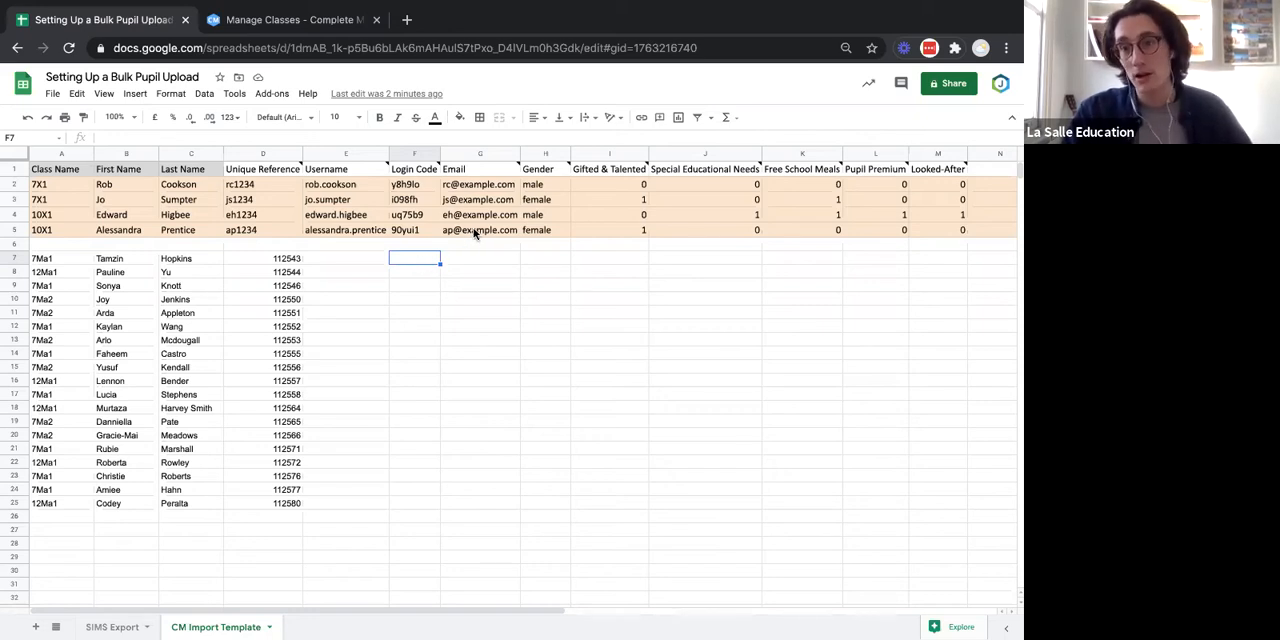
mouse_move(474, 233)
left_click(634, 447)
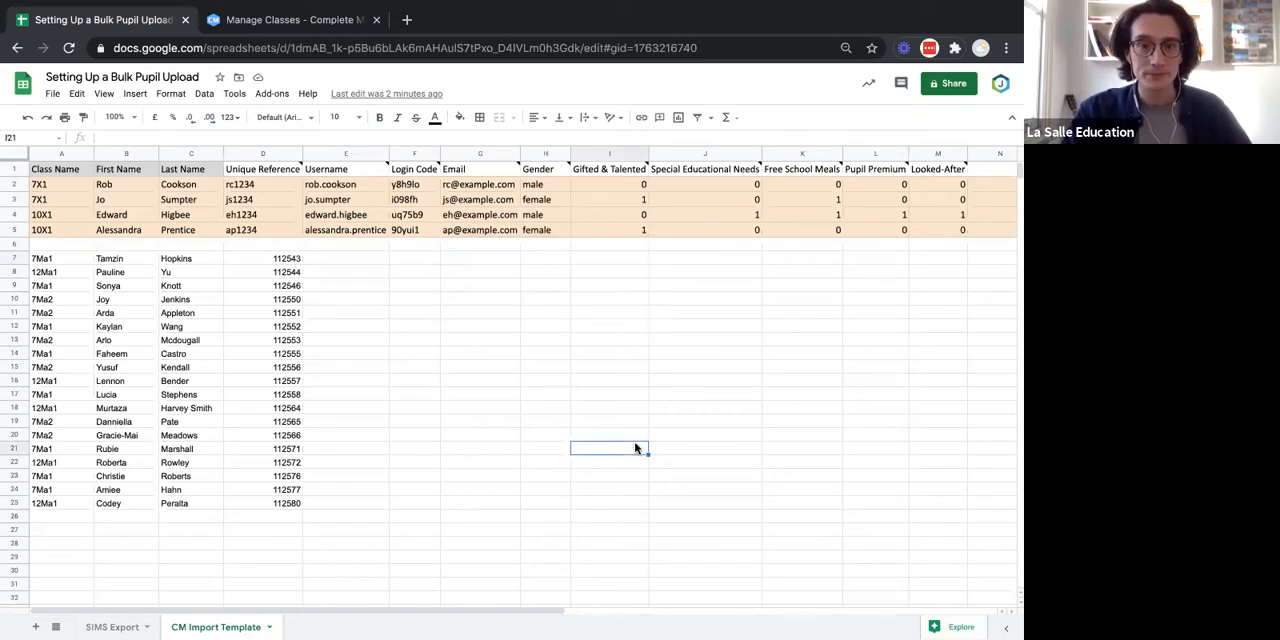
left_click(496, 175)
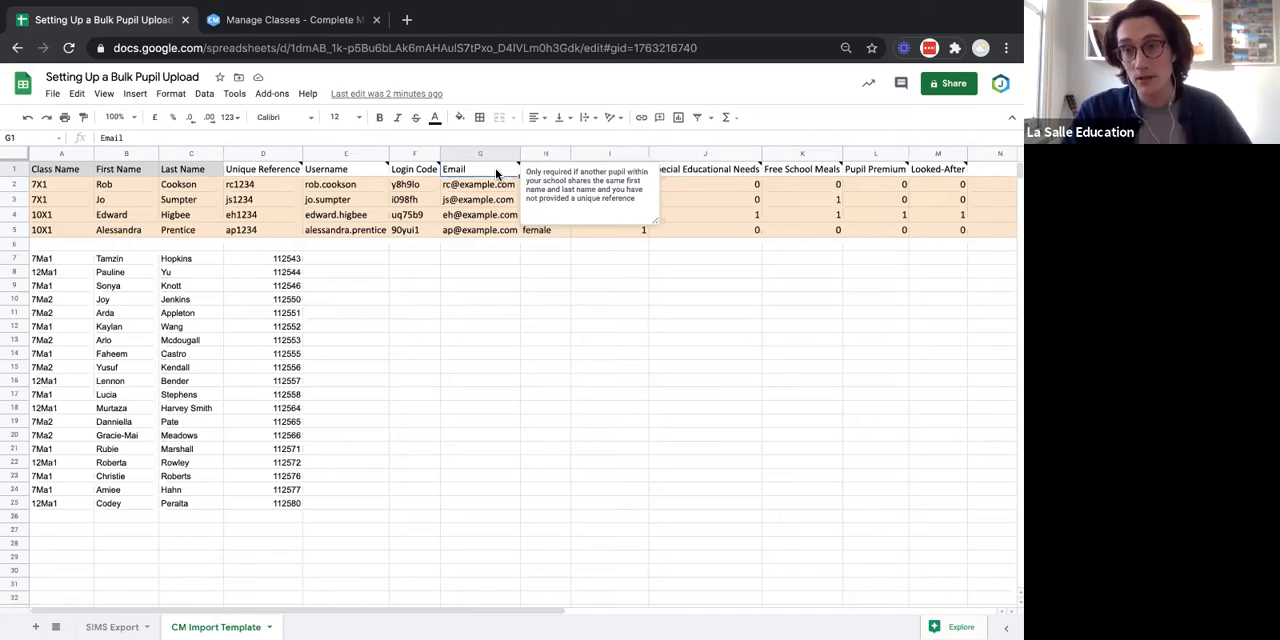
left_click(452, 270)
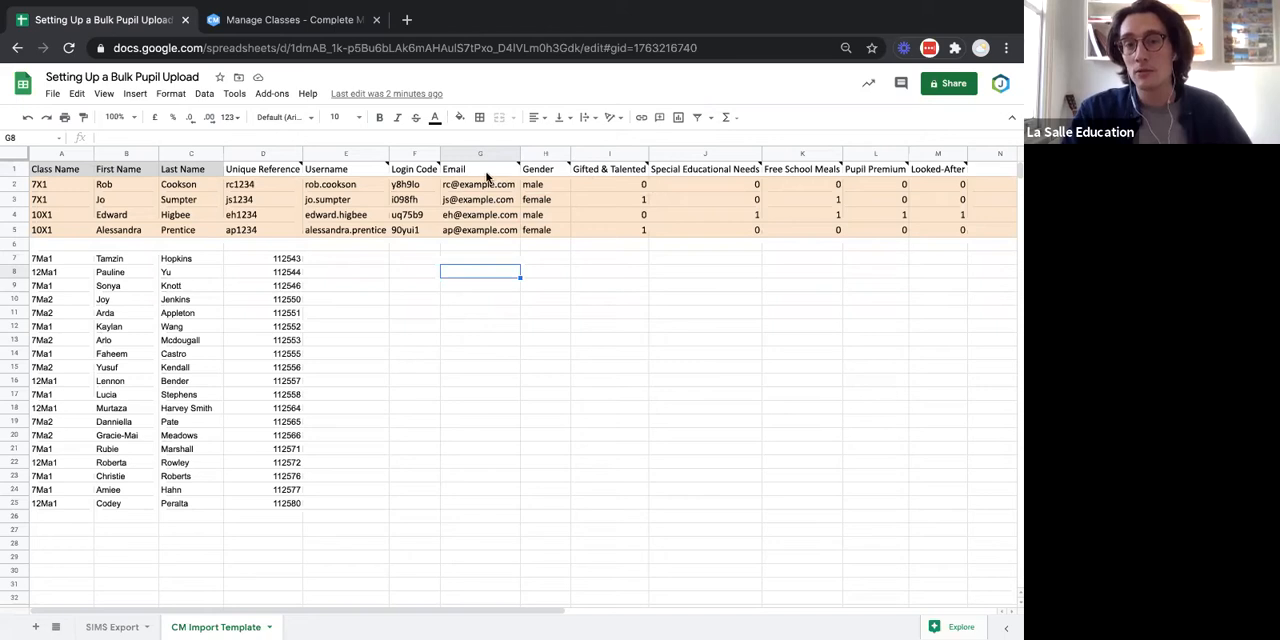
Check the SIMS Export columns for pupil email data, and read the Gender header note in the CM Import Template for its permitted values.
mouse_move(487, 242)
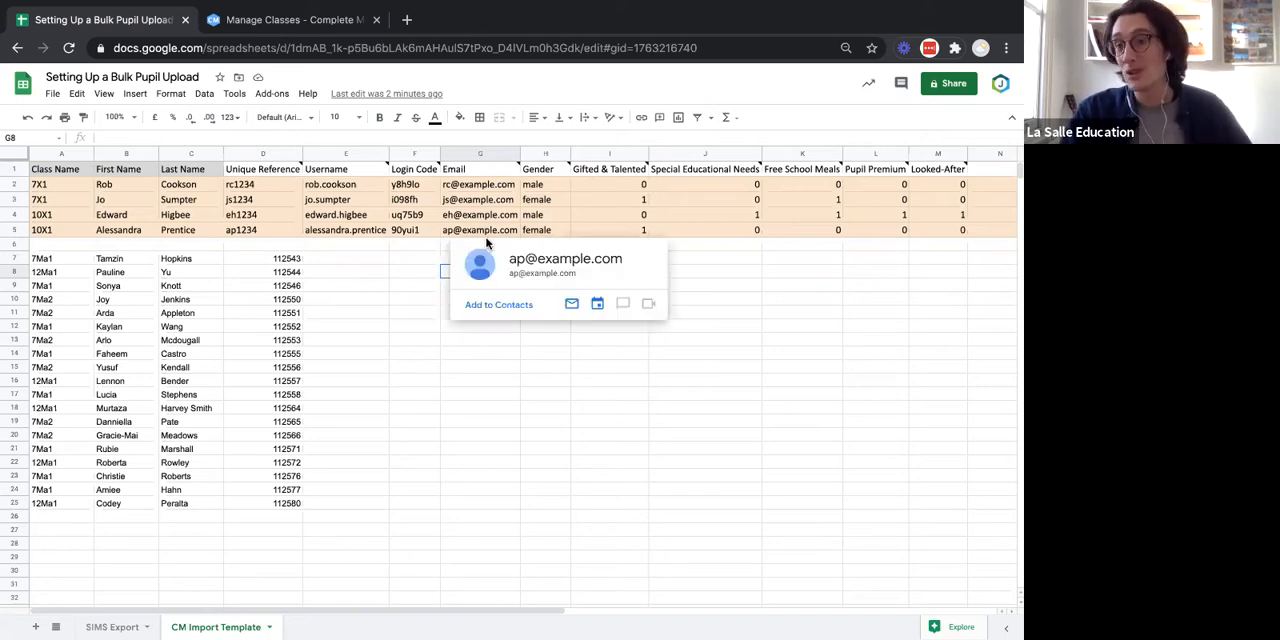
left_click(485, 406)
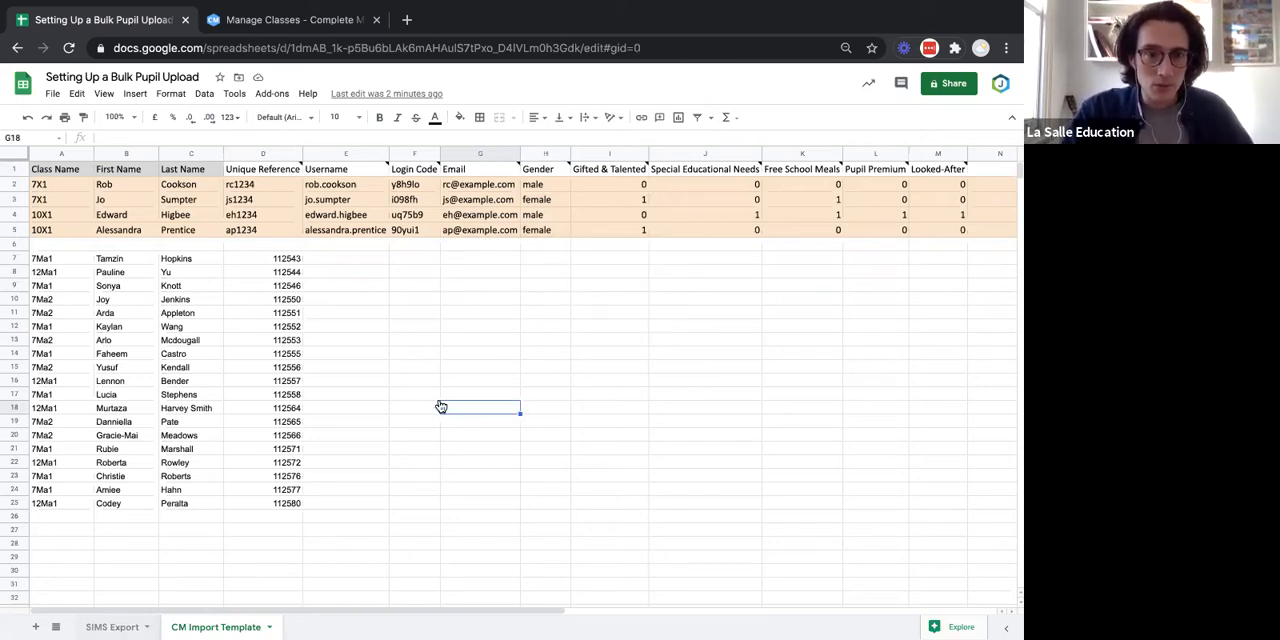
left_click(690, 367)
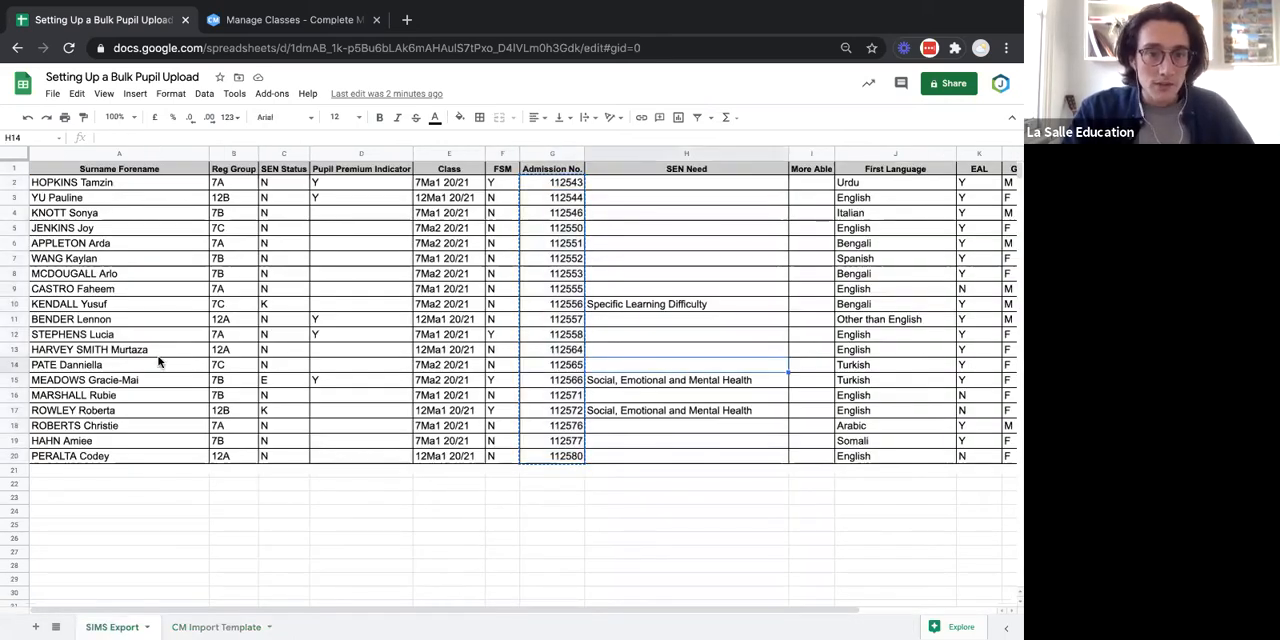
scroll(808, 375, "right", 2)
scroll(808, 375, "left", 2)
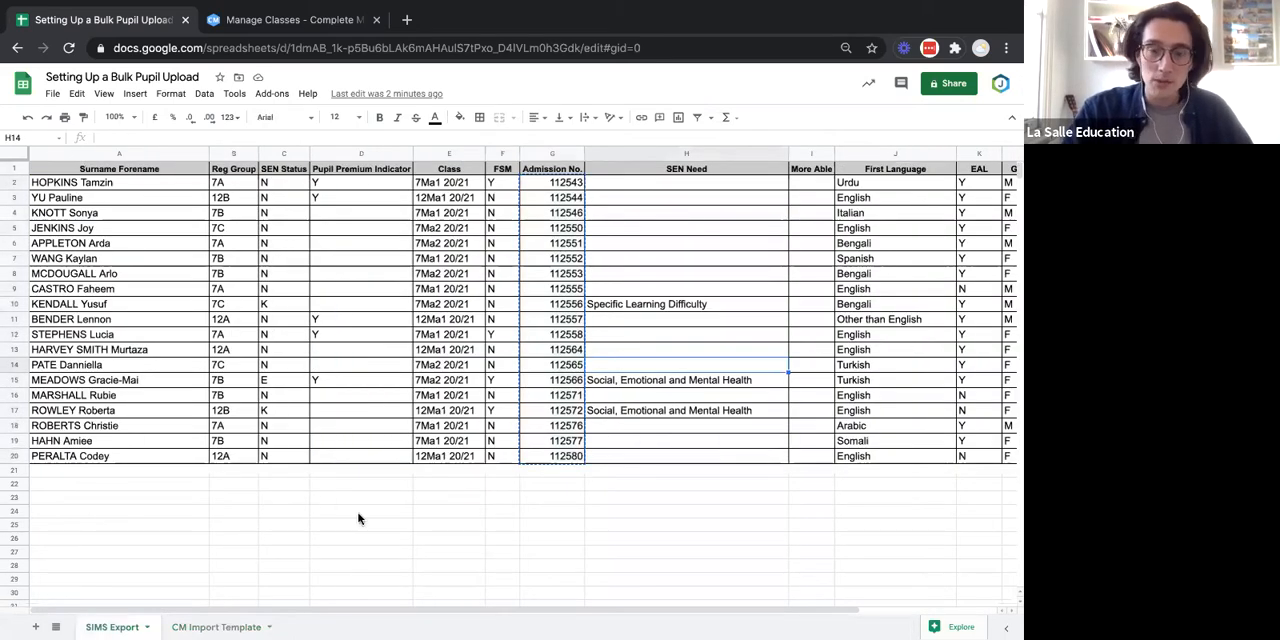
left_click(211, 626)
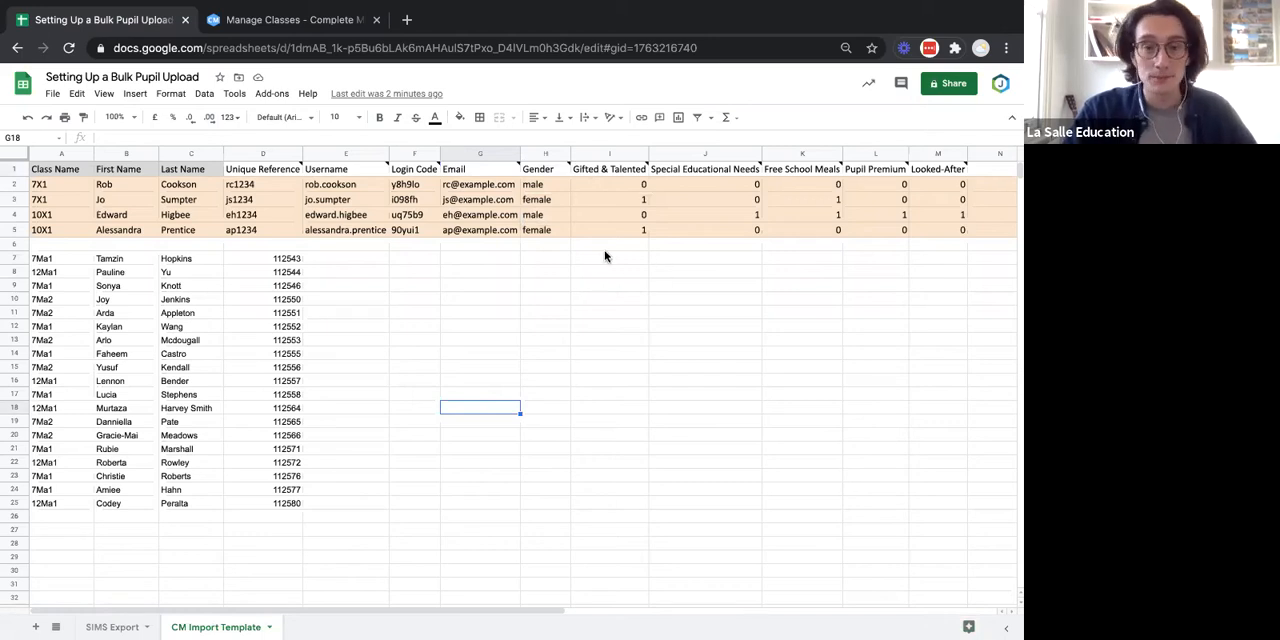
left_click(553, 168)
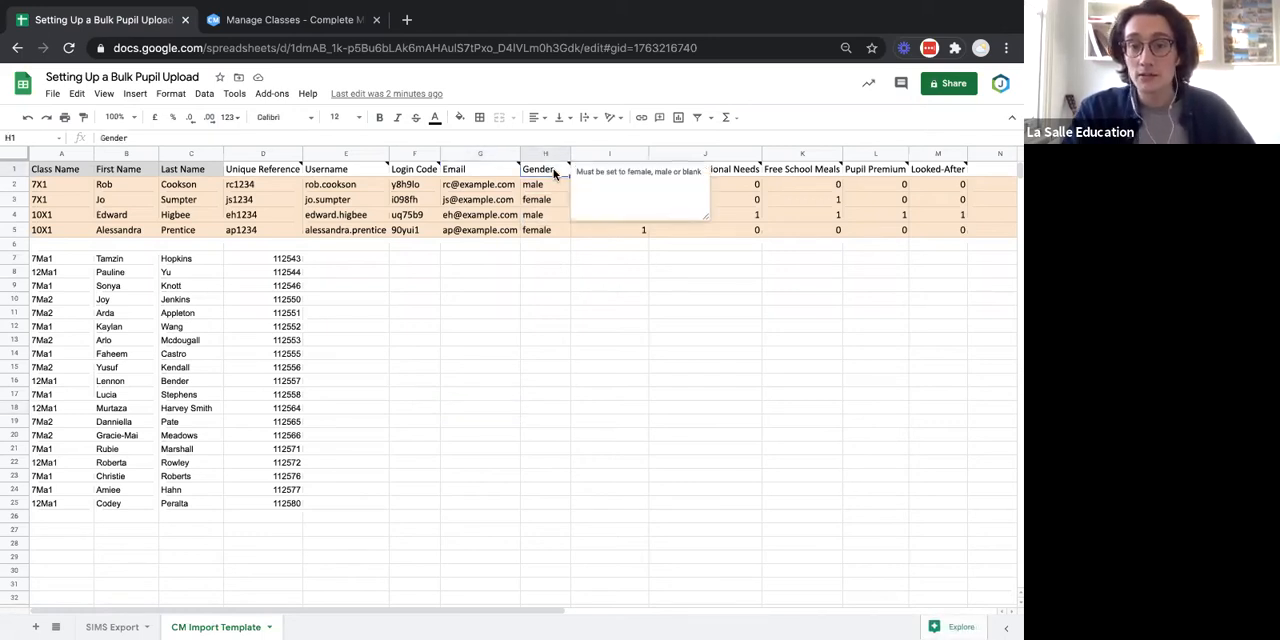
left_click(605, 287)
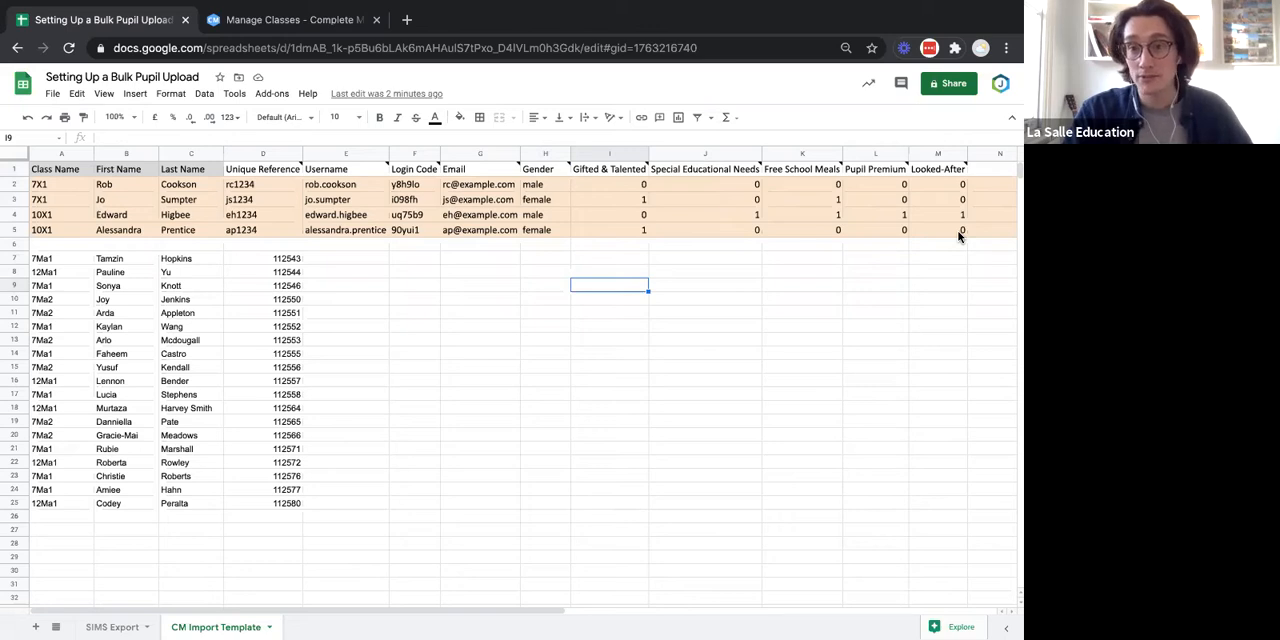
left_click(542, 176)
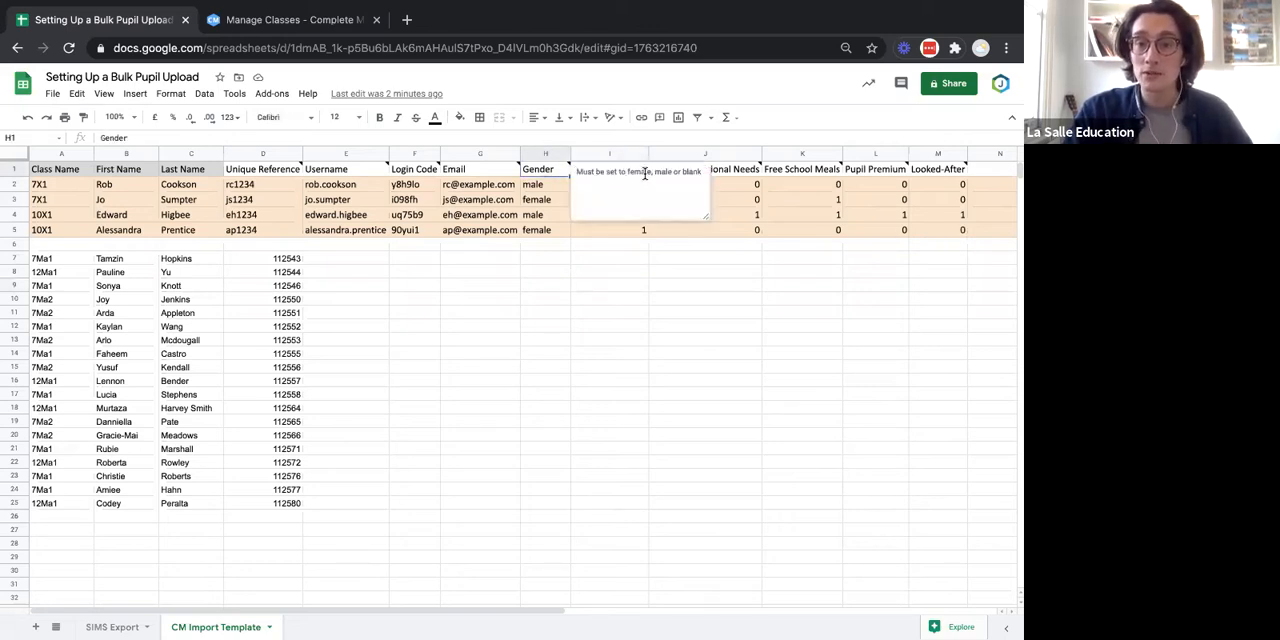
left_click(603, 313)
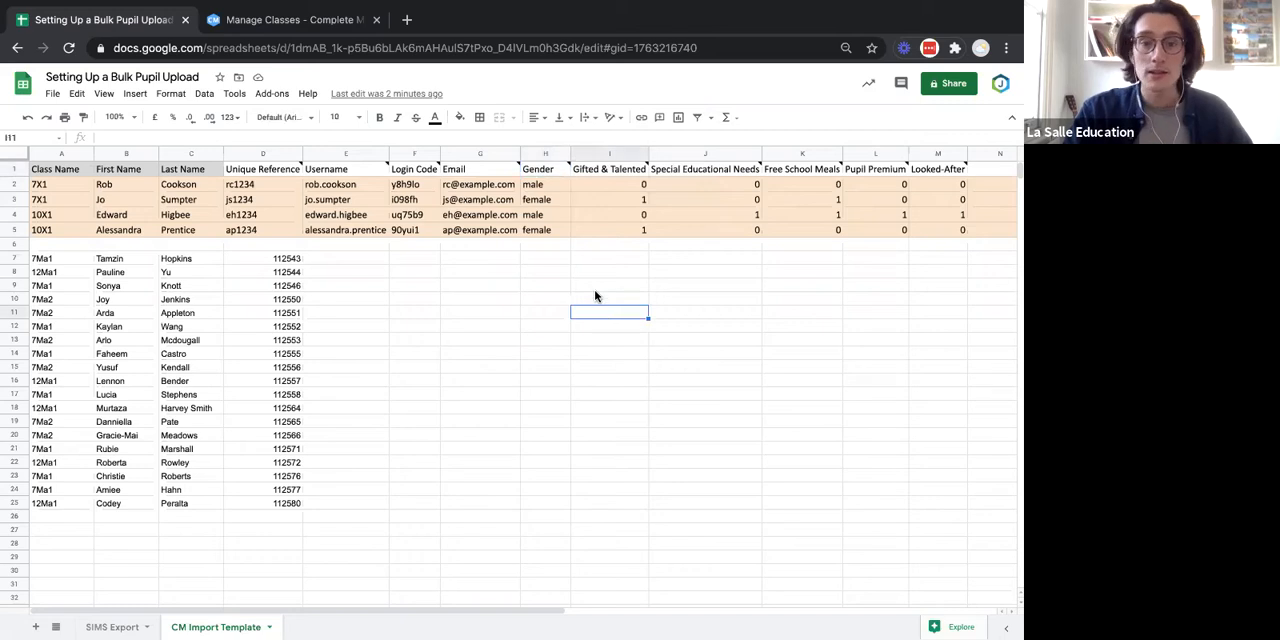
Copy the gender entries L2:L20 from SIMS Export into the CM Import Template's Gender column, starting at H7.
left_click(120, 627)
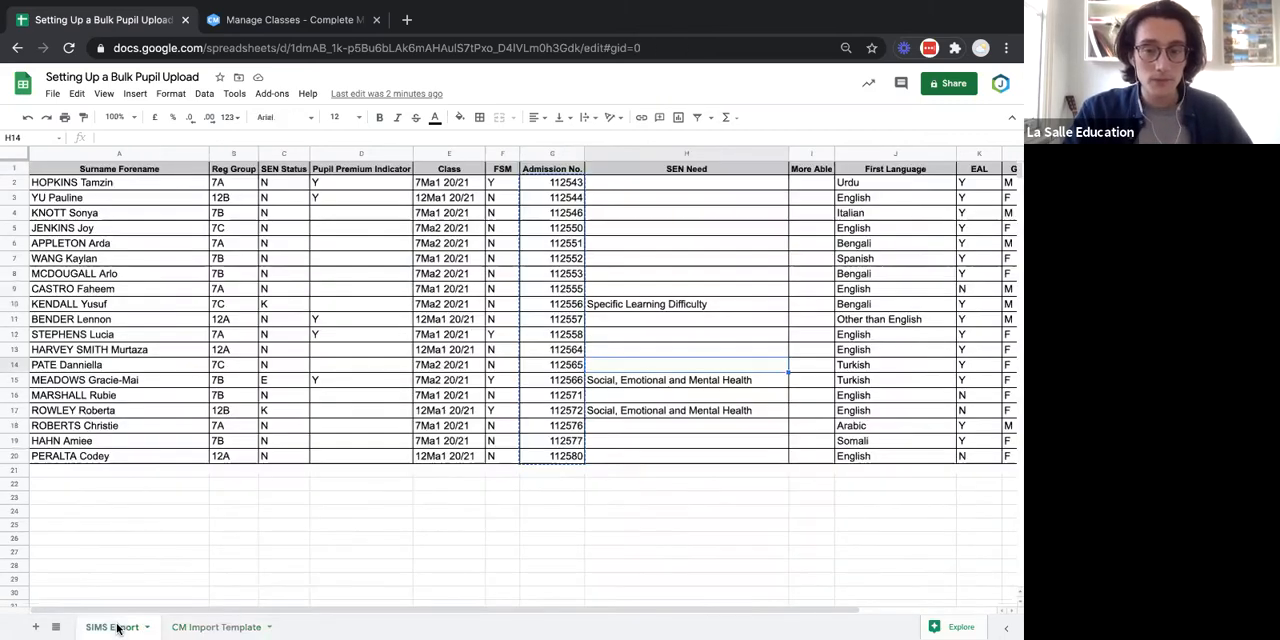
left_click(531, 497)
scroll(531, 497, "right", 3)
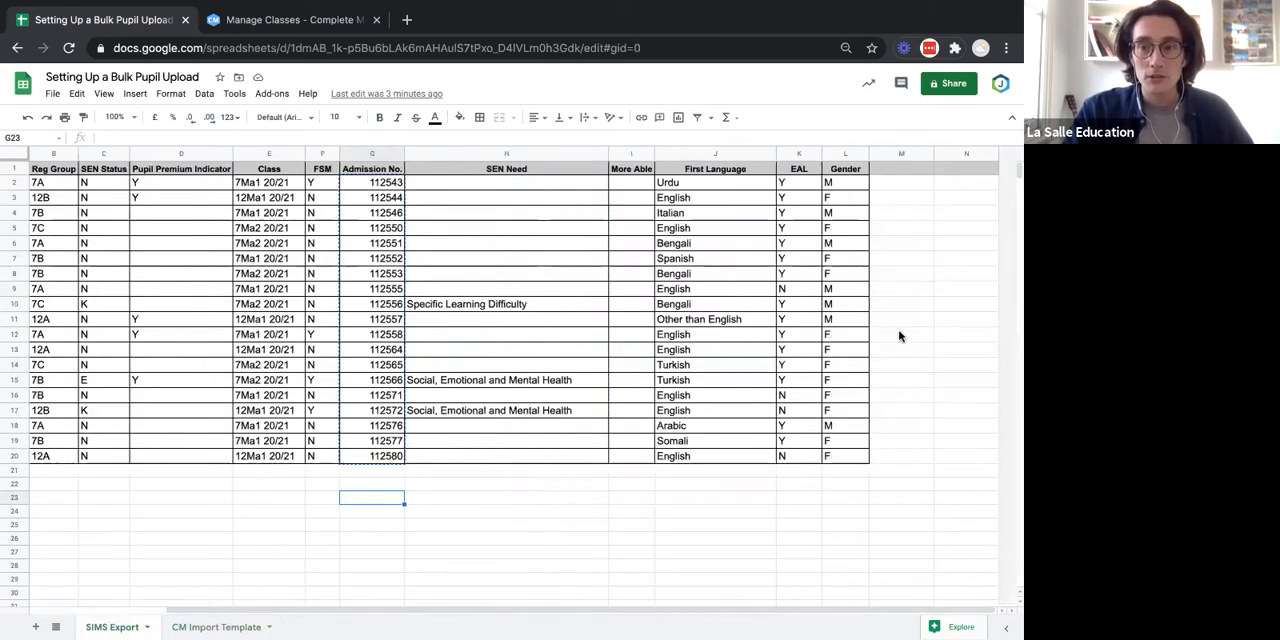
left_click(838, 457)
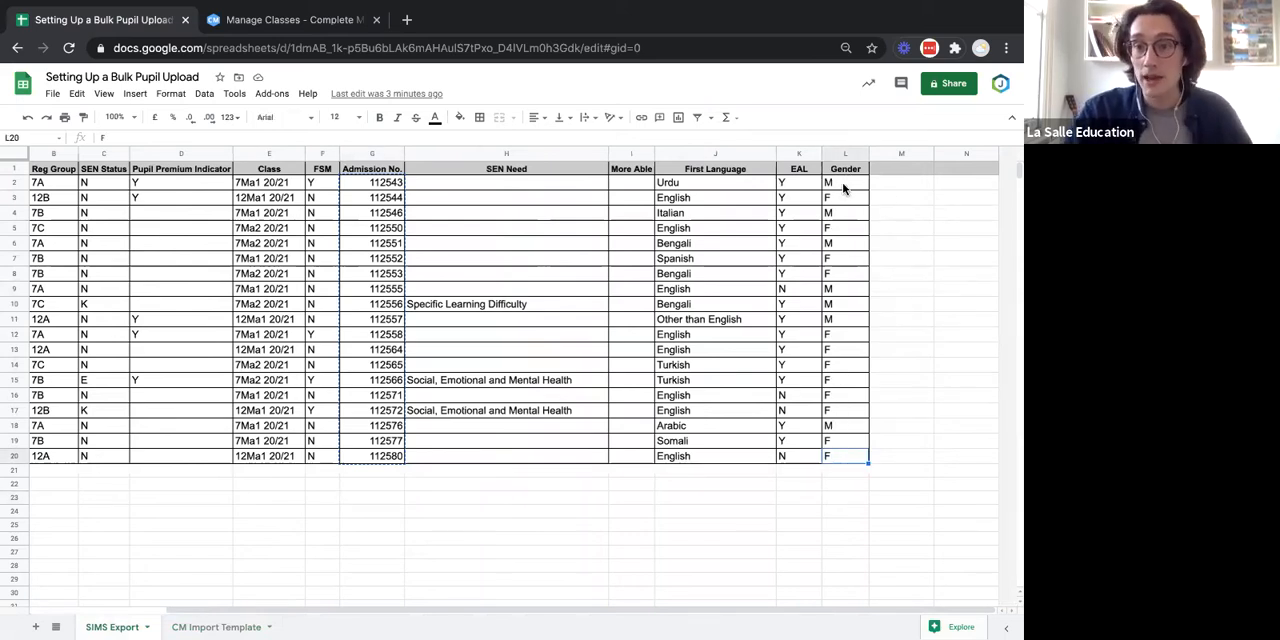
left_click_drag(839, 182, 843, 458)
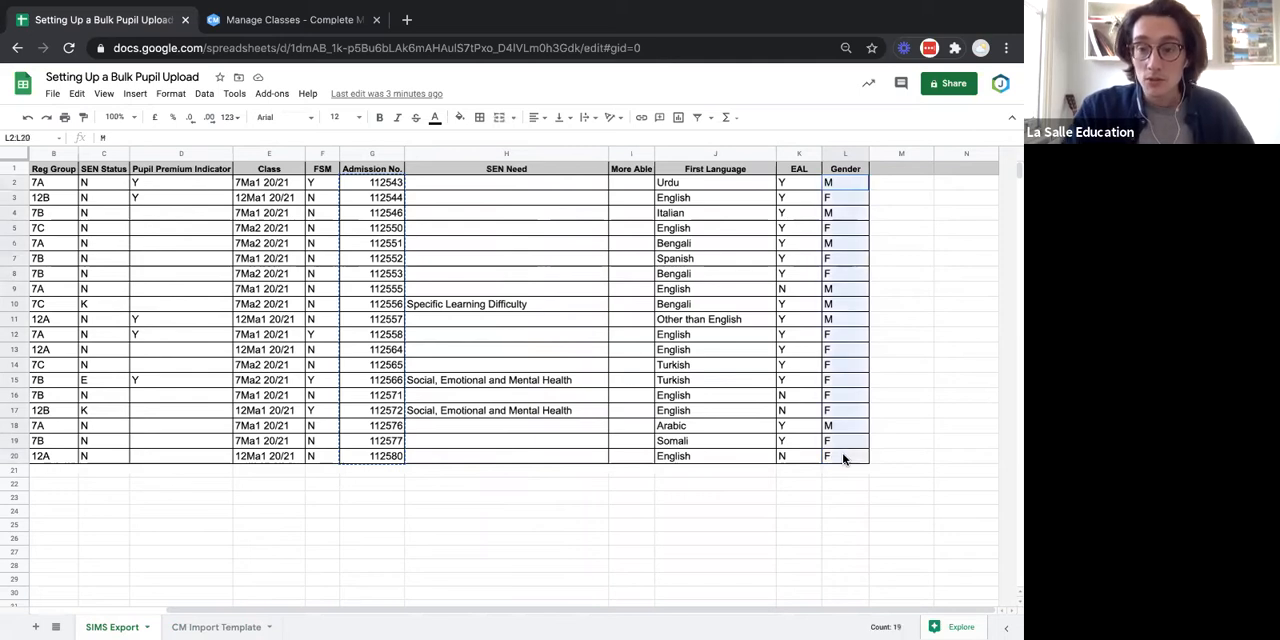
key("ctrl+c")
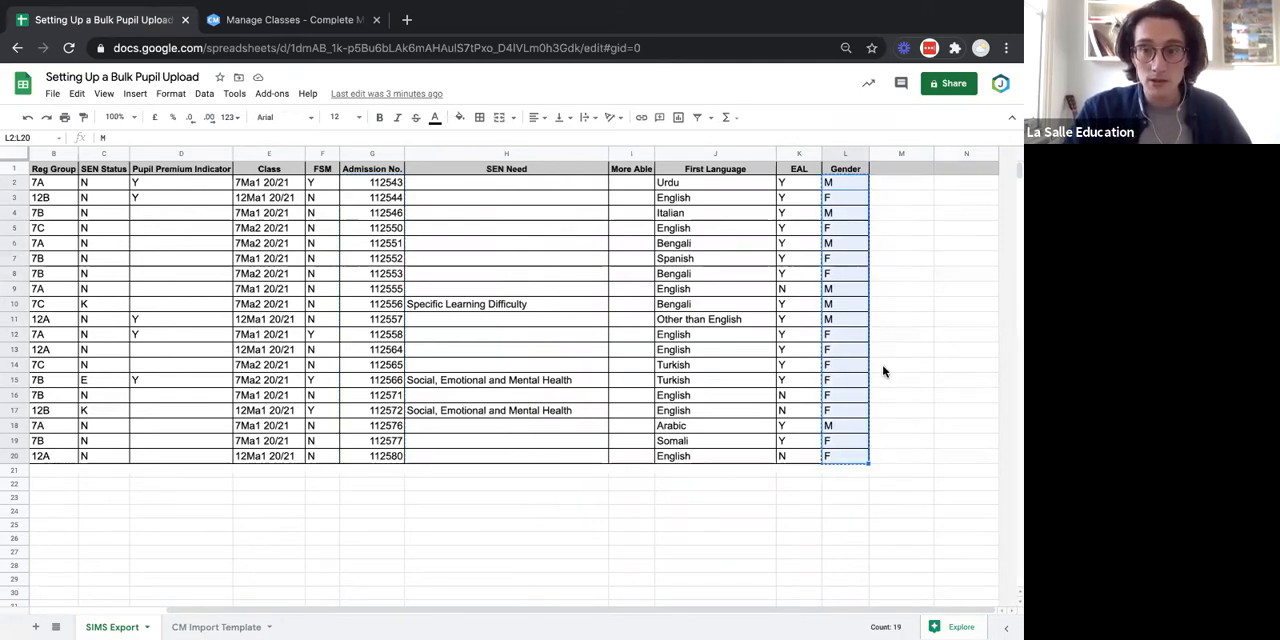
left_click(213, 627)
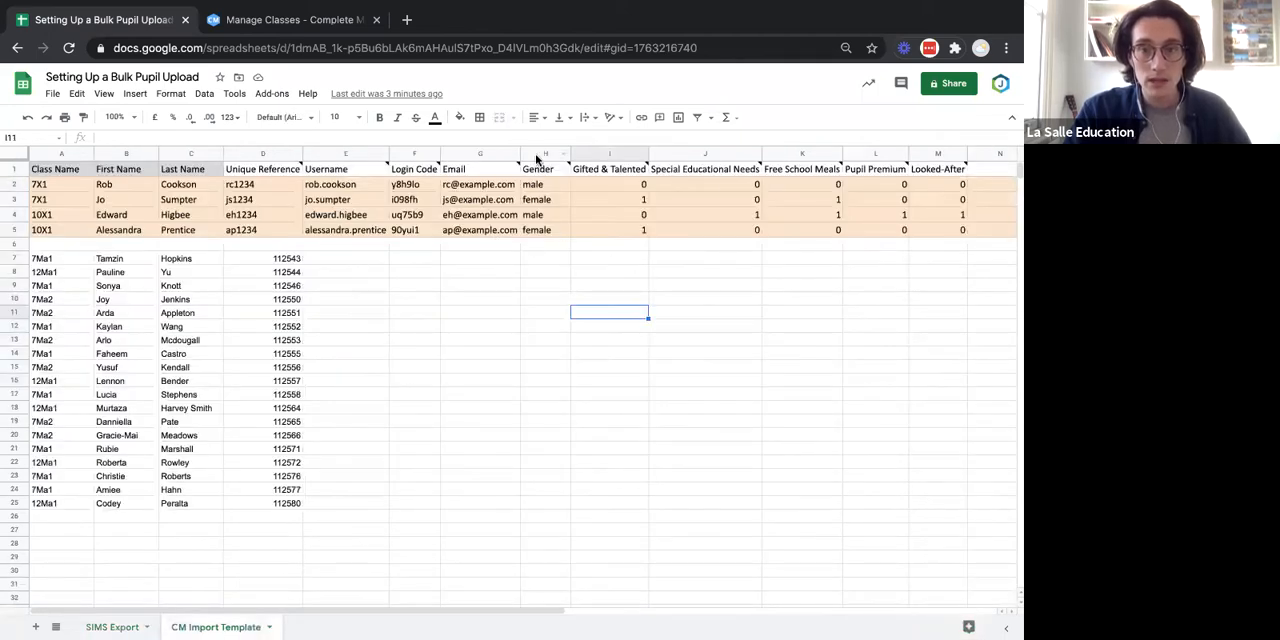
mouse_move(539, 162)
left_click(542, 262)
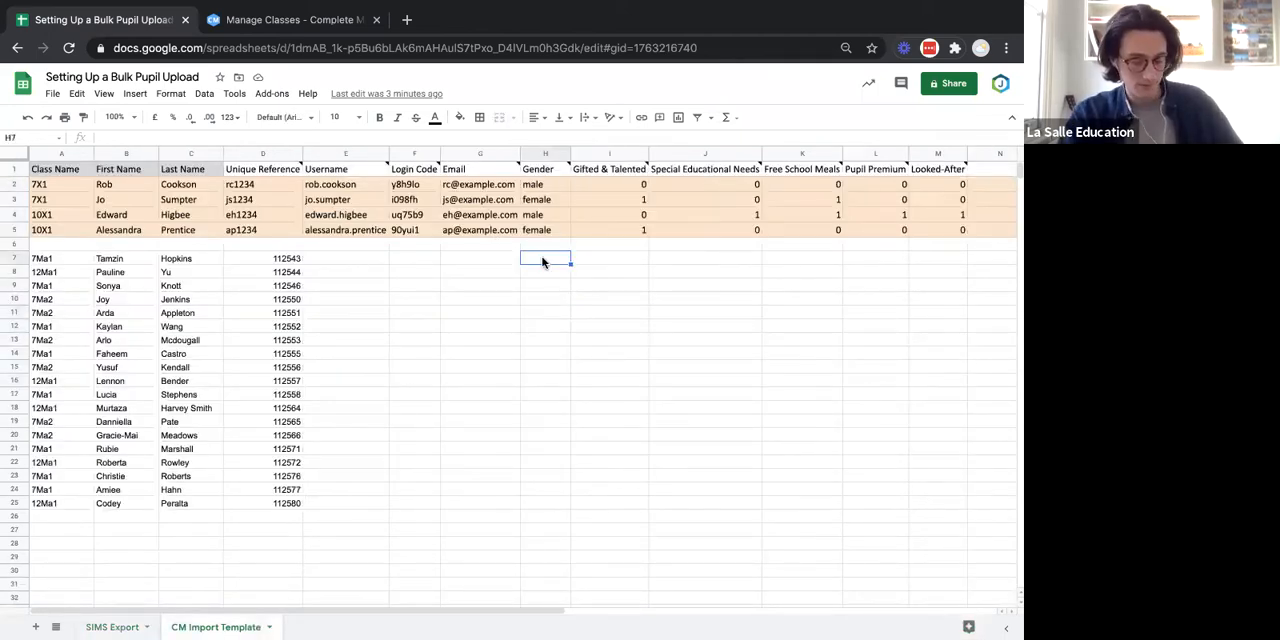
key("ctrl+v")
left_click(634, 323)
Open Find and replace and restrict its search to the specific range H7:H25 on the CM Import Template sheet.
left_click(542, 258)
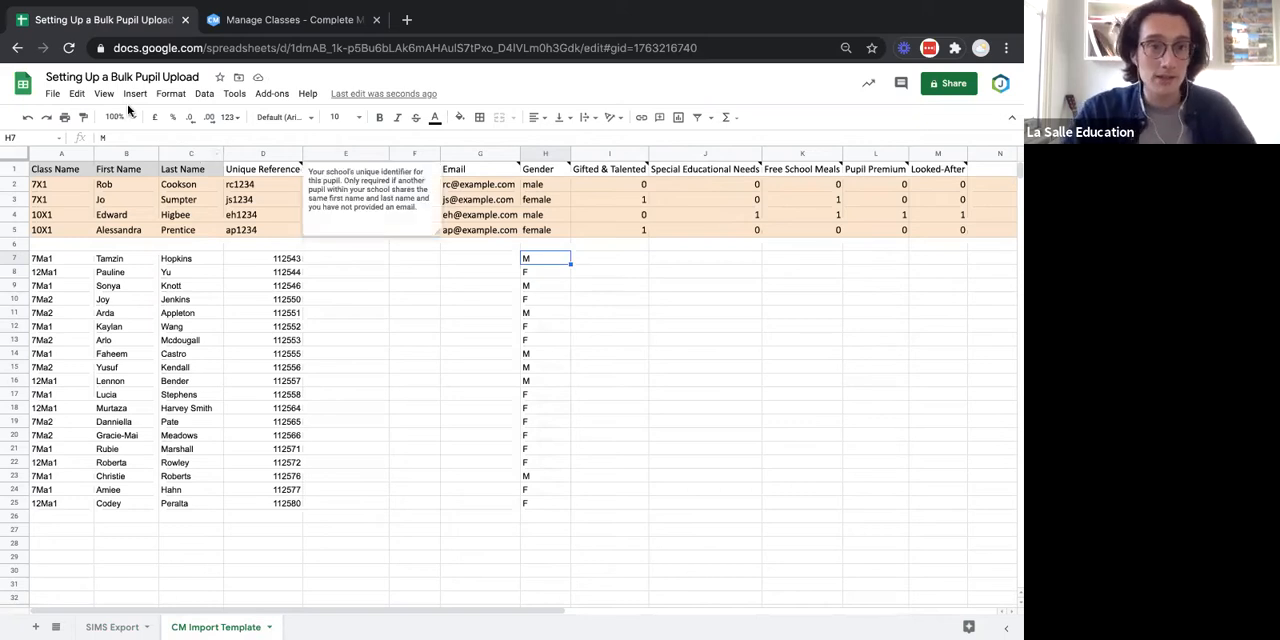
left_click(76, 94)
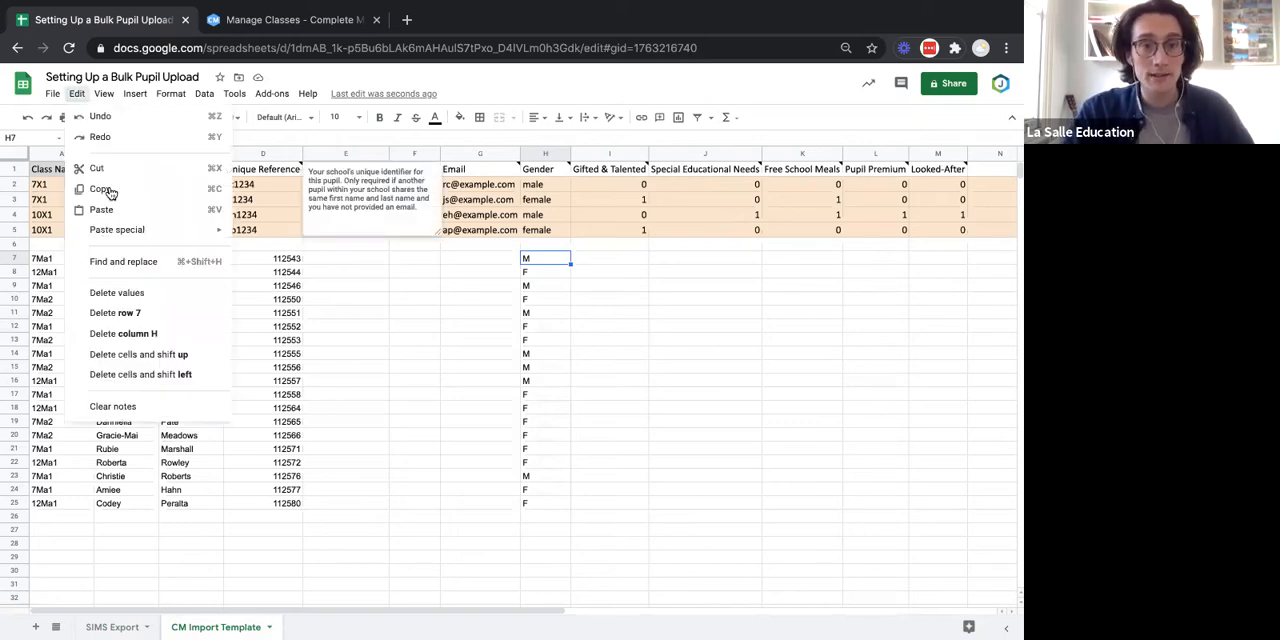
left_click(137, 262)
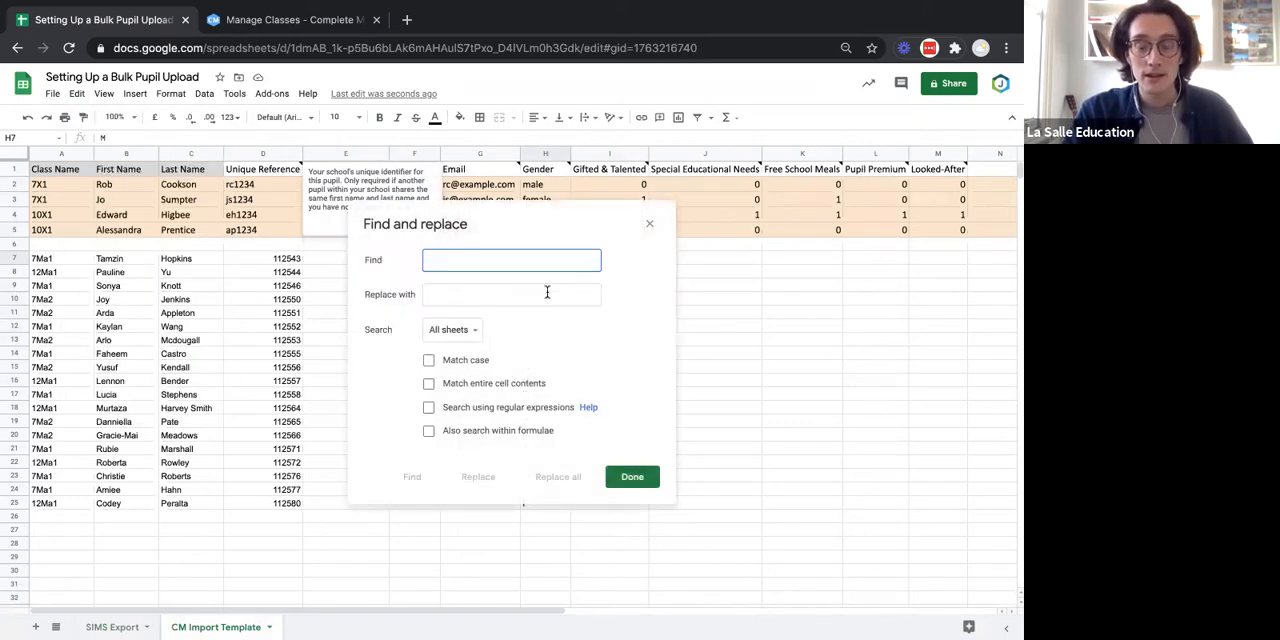
left_click(467, 334)
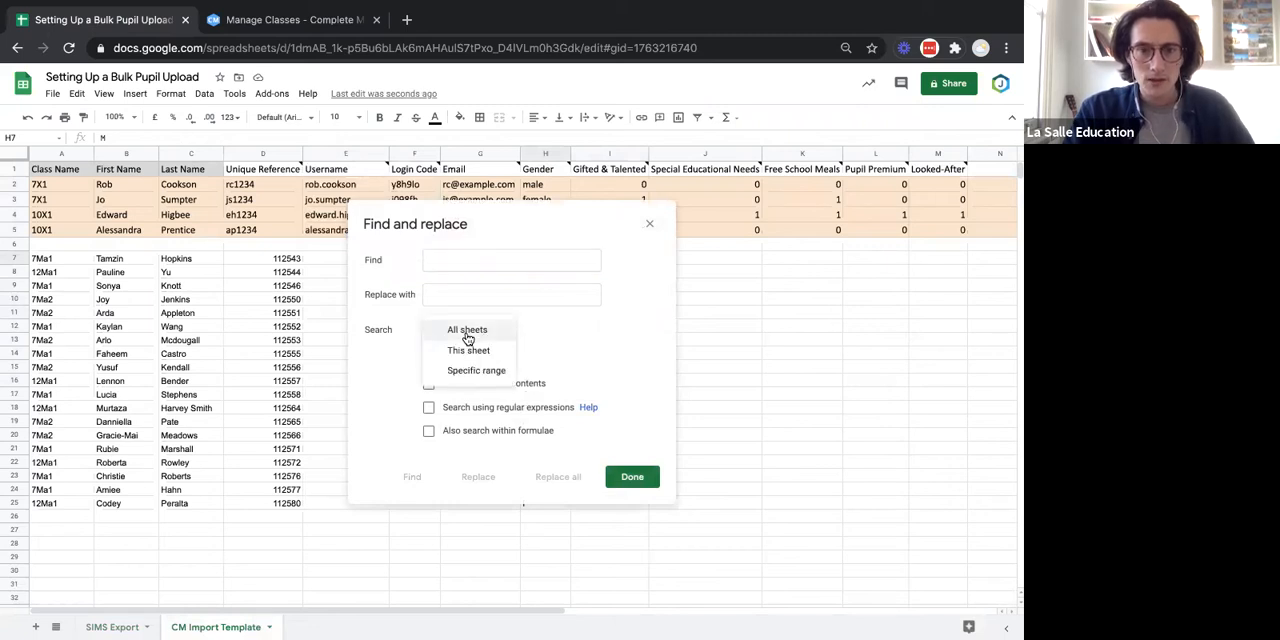
left_click(476, 370)
left_click(590, 330)
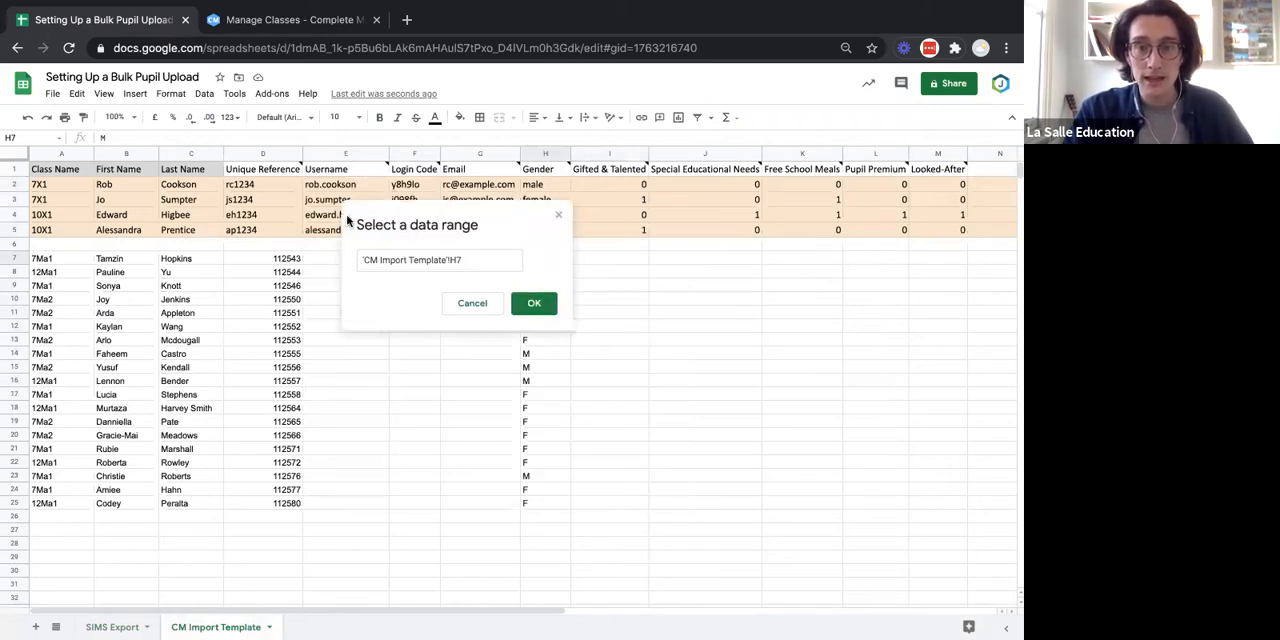
left_click_drag(500, 218, 349, 221)
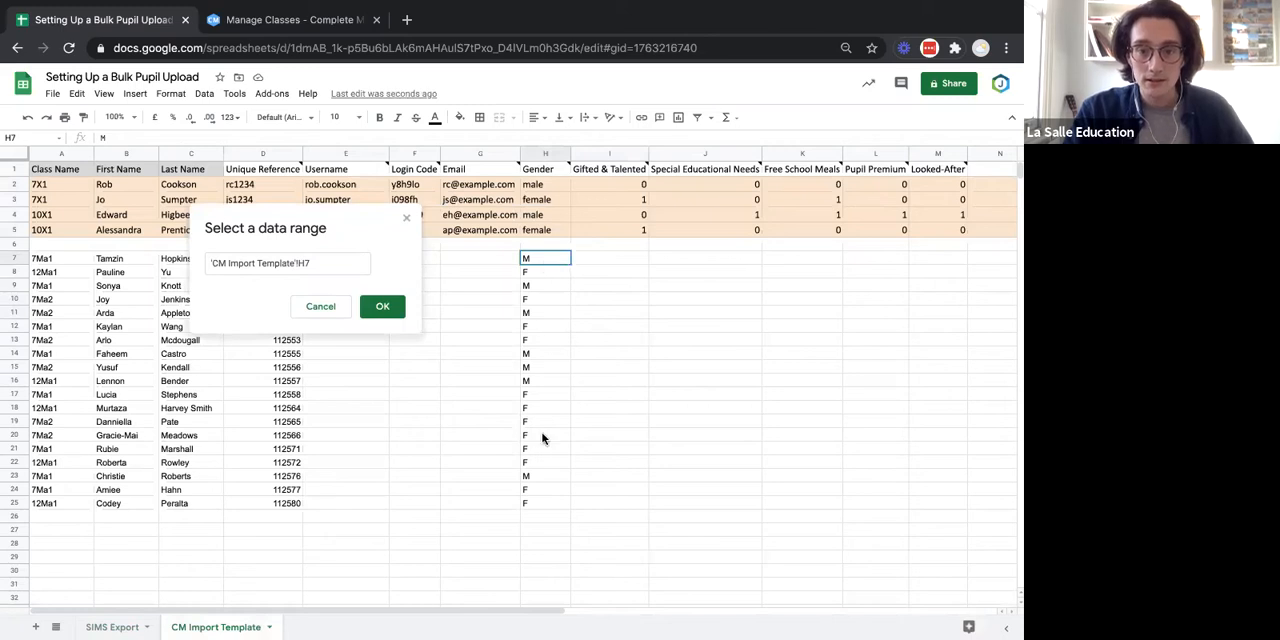
left_click(539, 508, "shift")
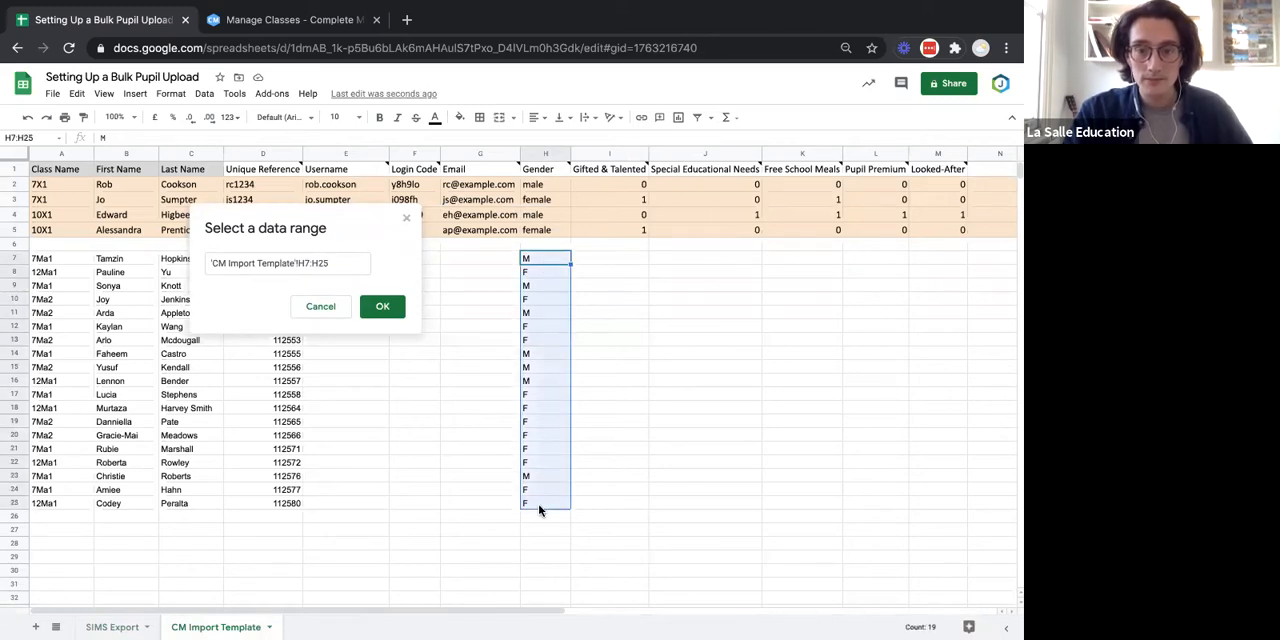
left_click(383, 309)
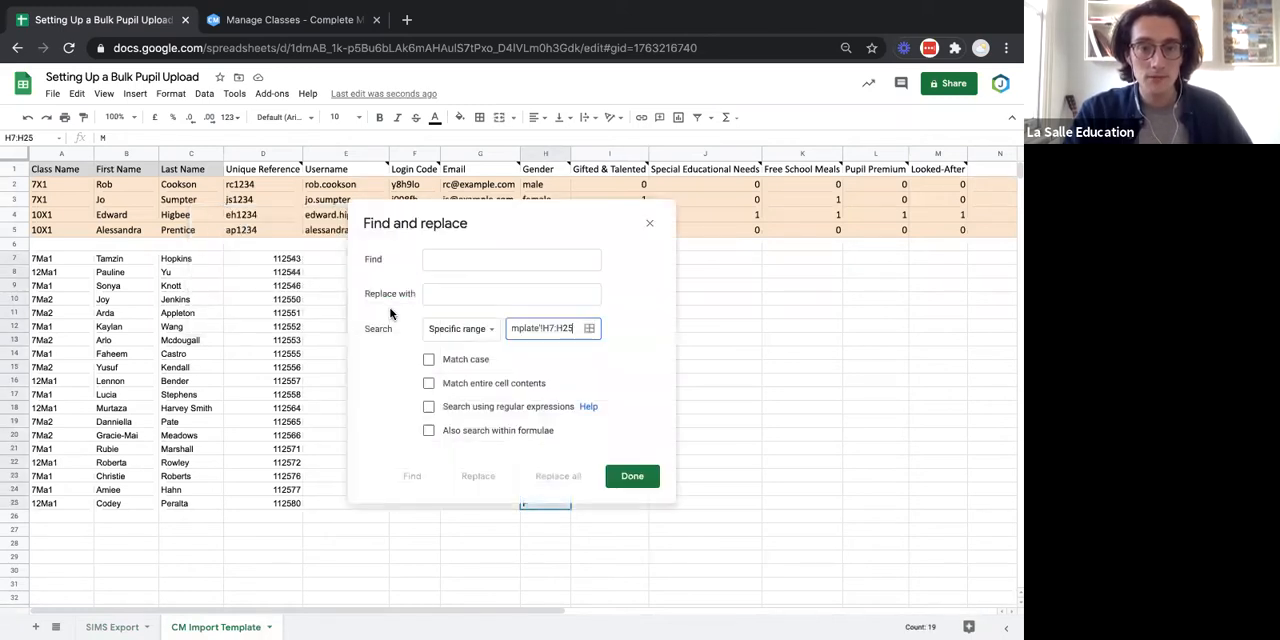
Replace every M with male in the Gender range H7:H25.
left_click(486, 260)
type("M")
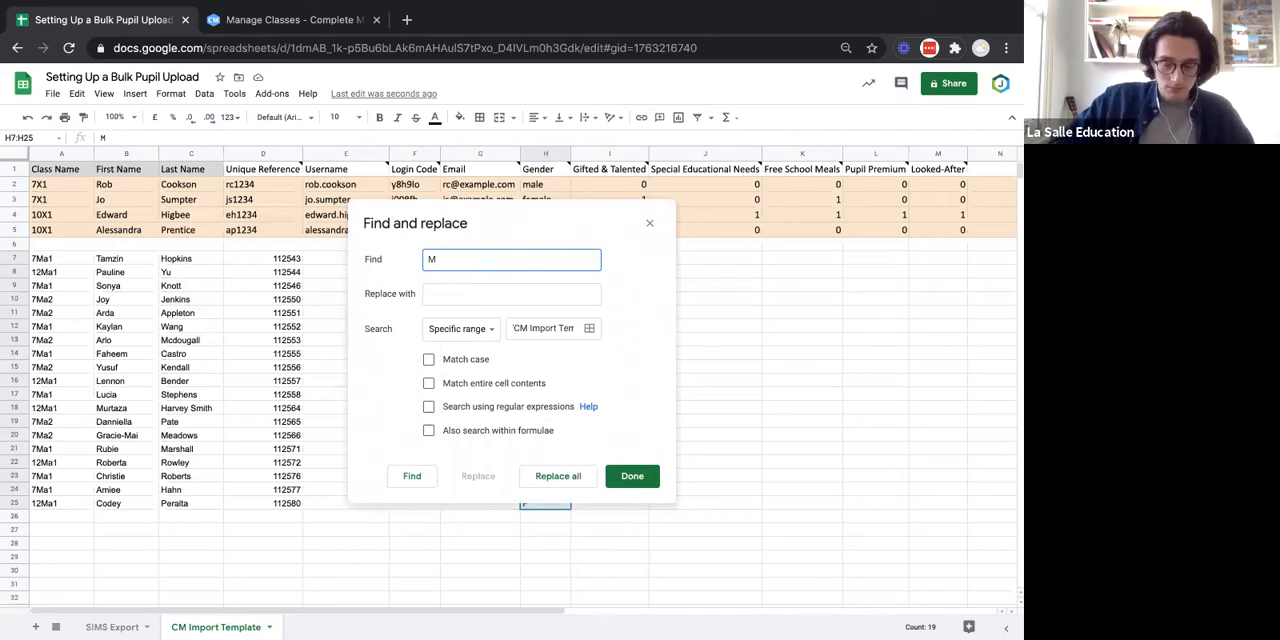
left_click(477, 292)
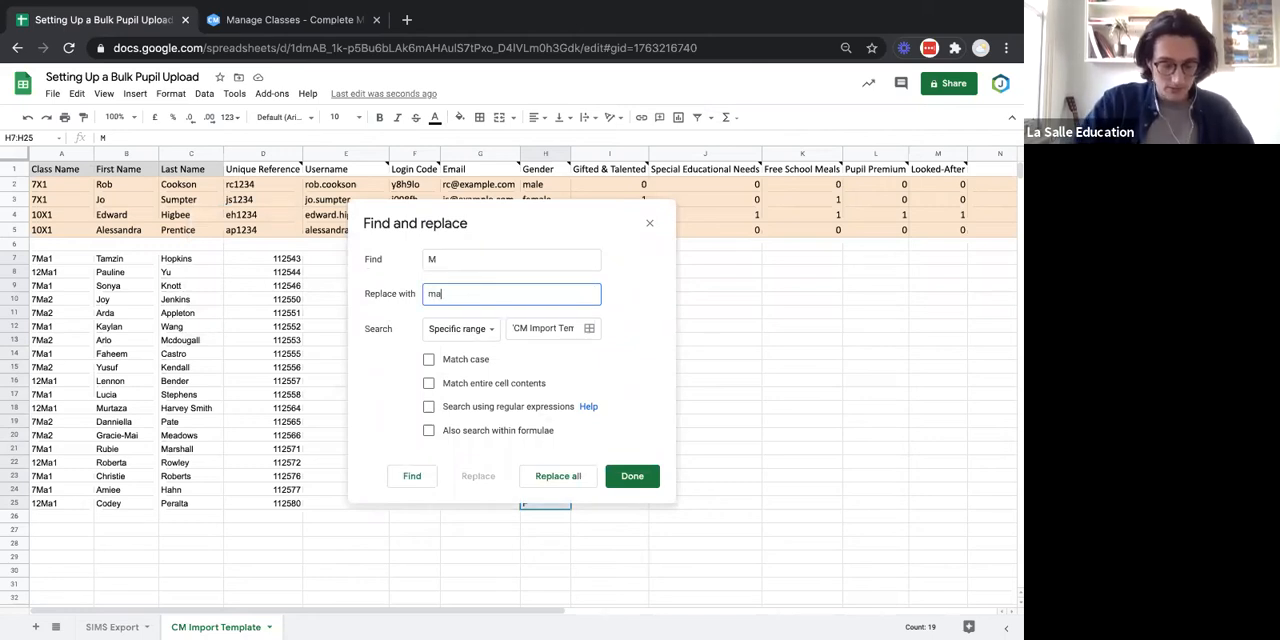
left_click_drag(554, 209, 304, 201)
left_click(324, 466)
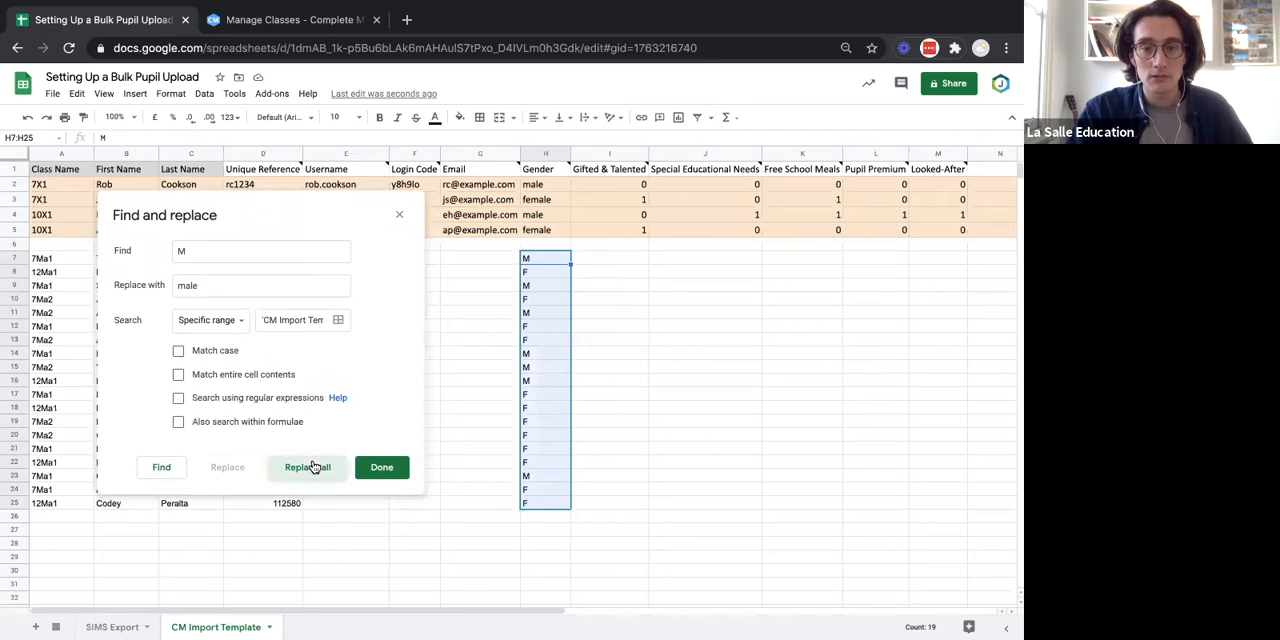
Replace every F with female in the Gender range H7:H25 and close Find and replace.
left_click(240, 258)
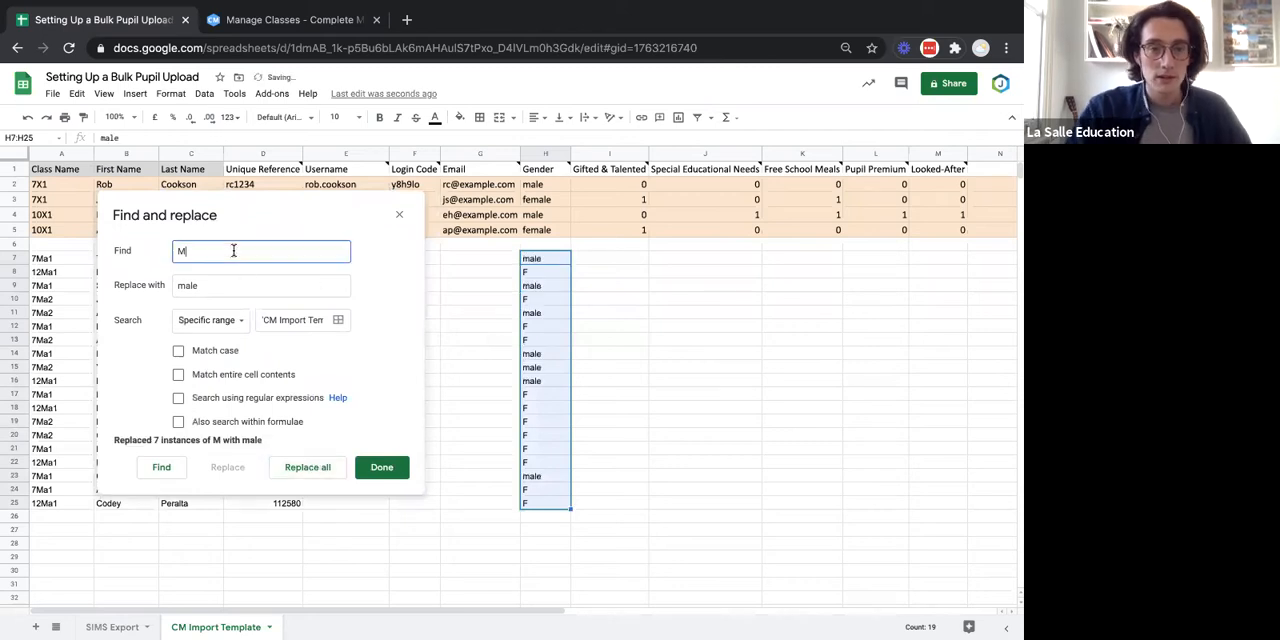
key("BackSpace")
type("F")
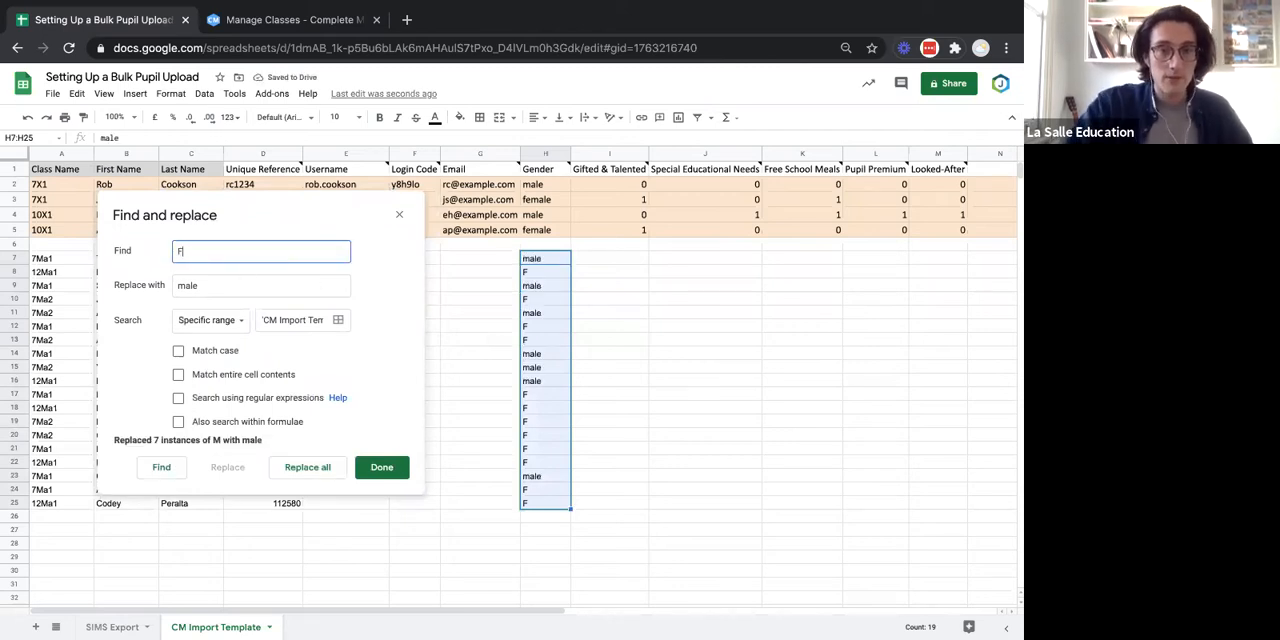
left_click(179, 287)
type("fe")
left_click(312, 469)
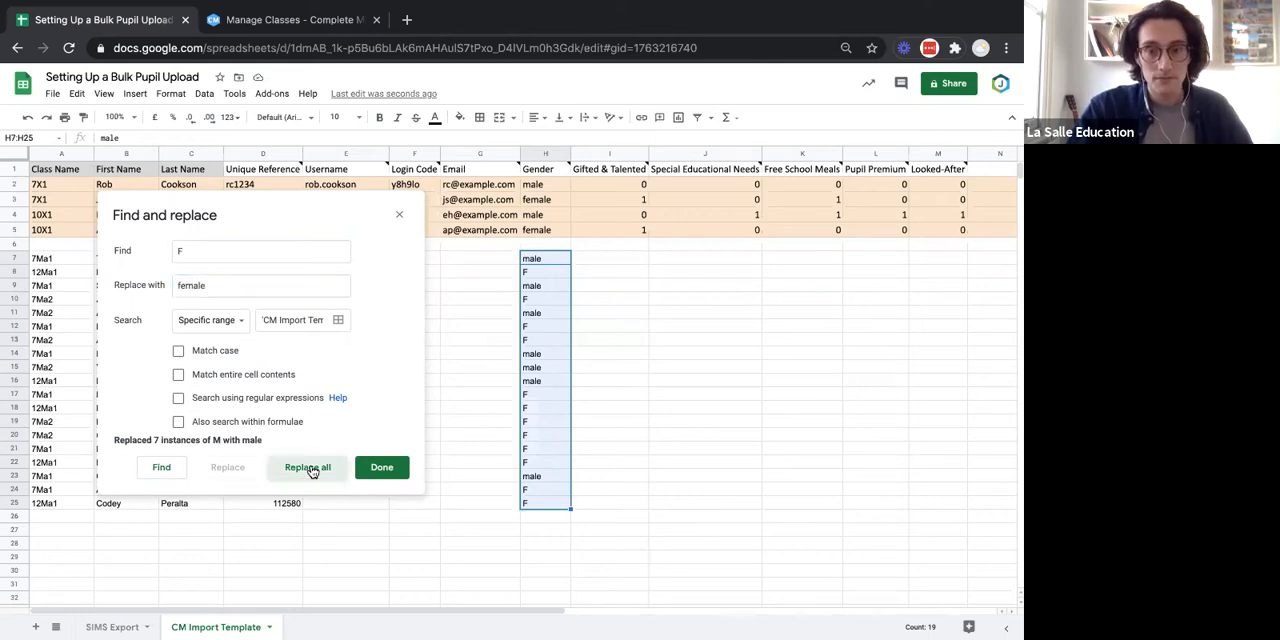
left_click(388, 470)
left_click(609, 353)
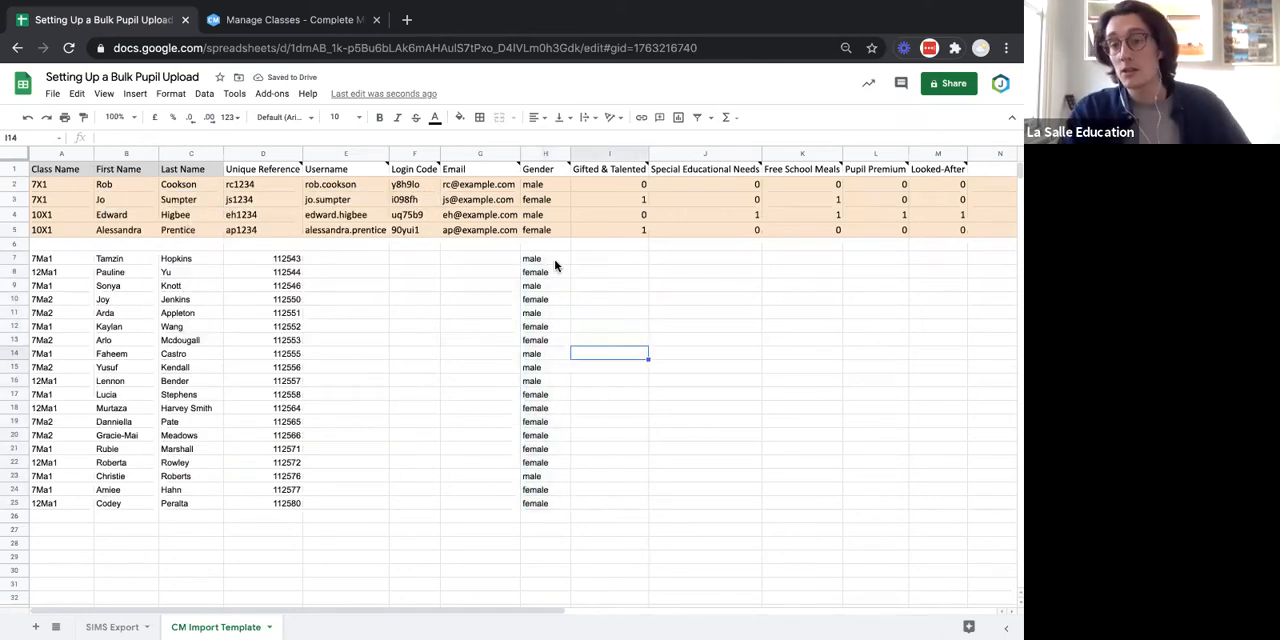
Review the Gender entries and read the Gifted & Talented header note to see which values that column accepts.
left_click(555, 261)
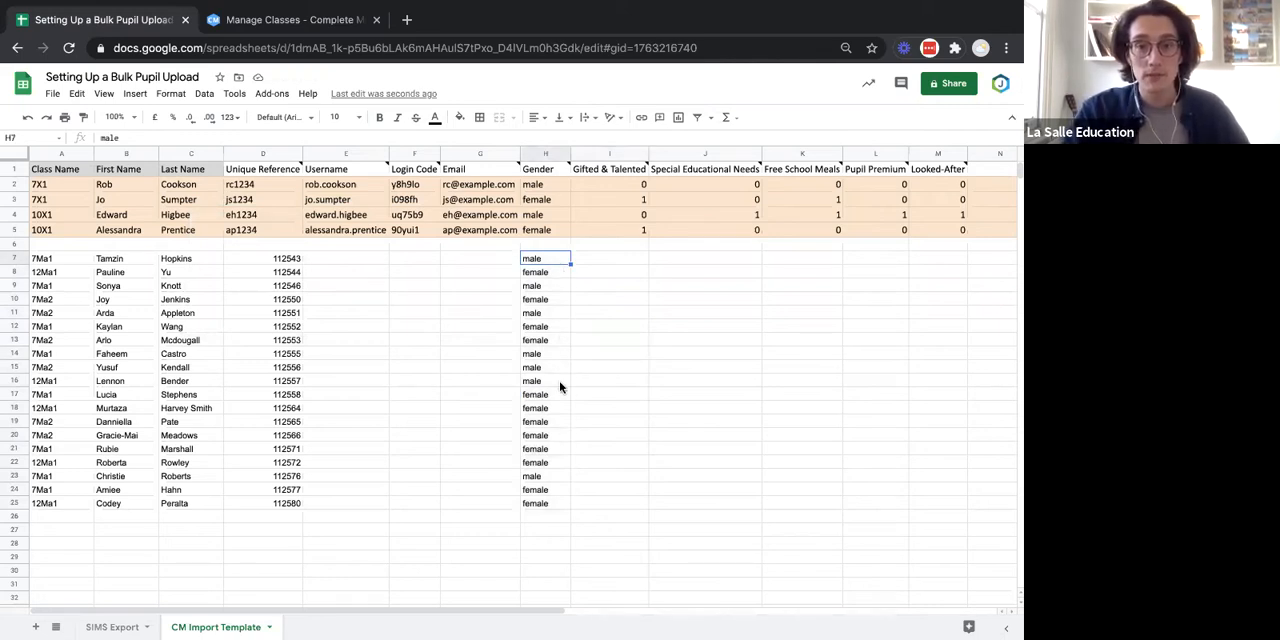
left_click(614, 395)
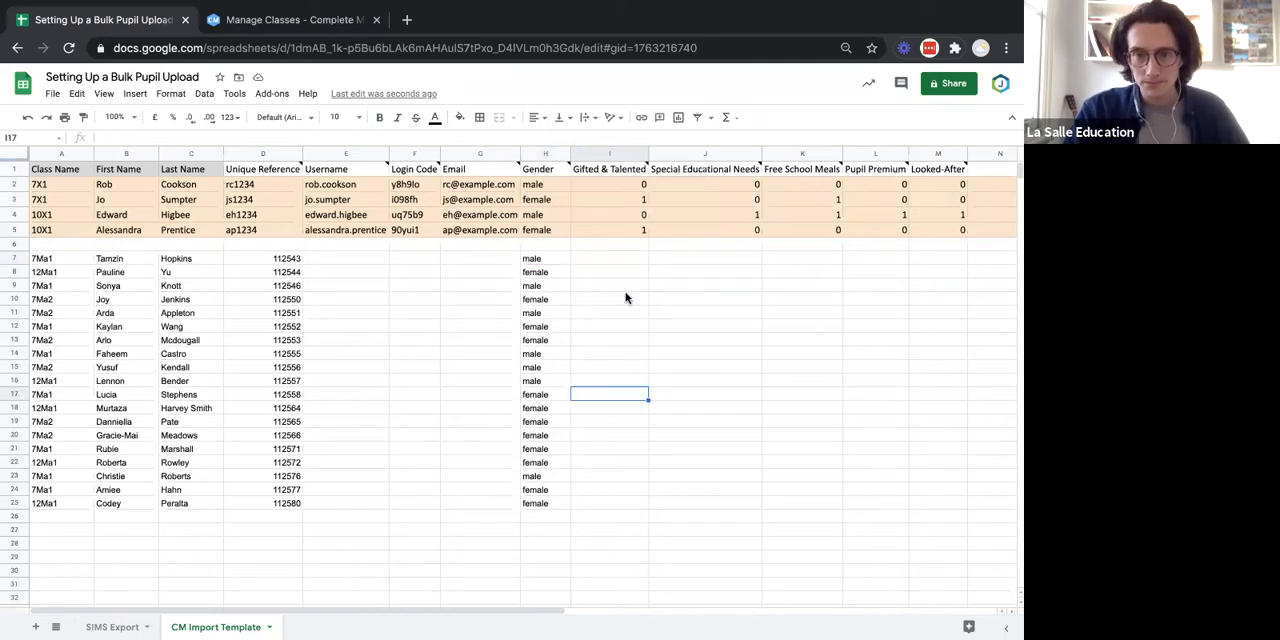
left_click(616, 172)
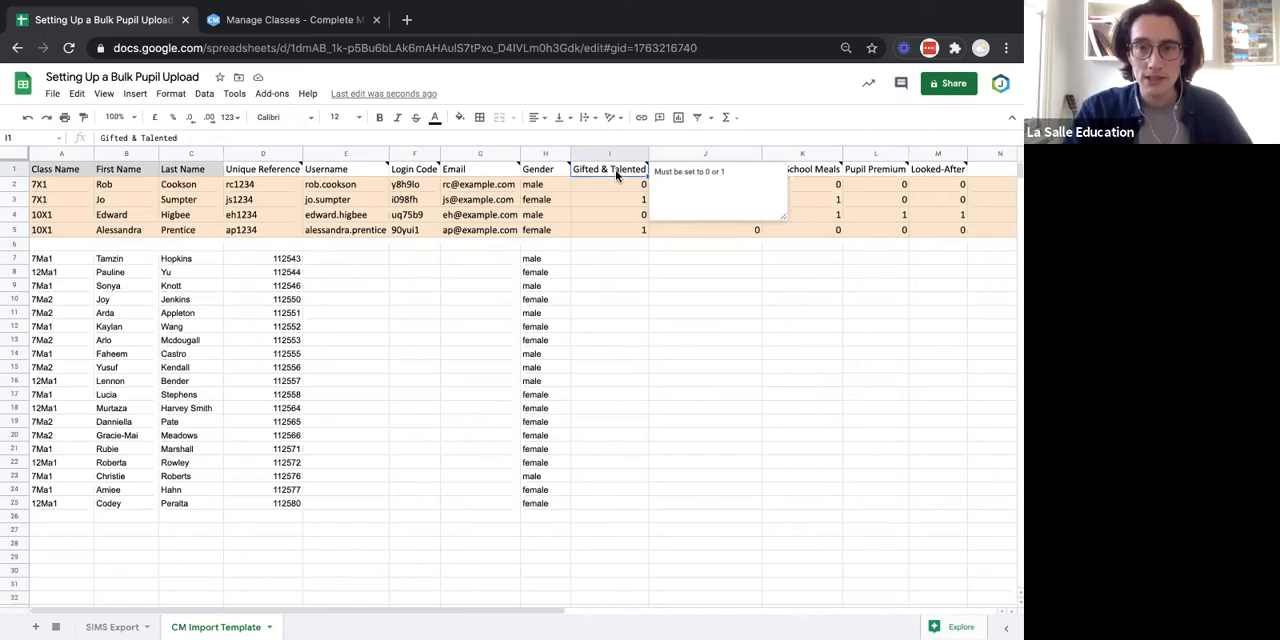
left_click(642, 298)
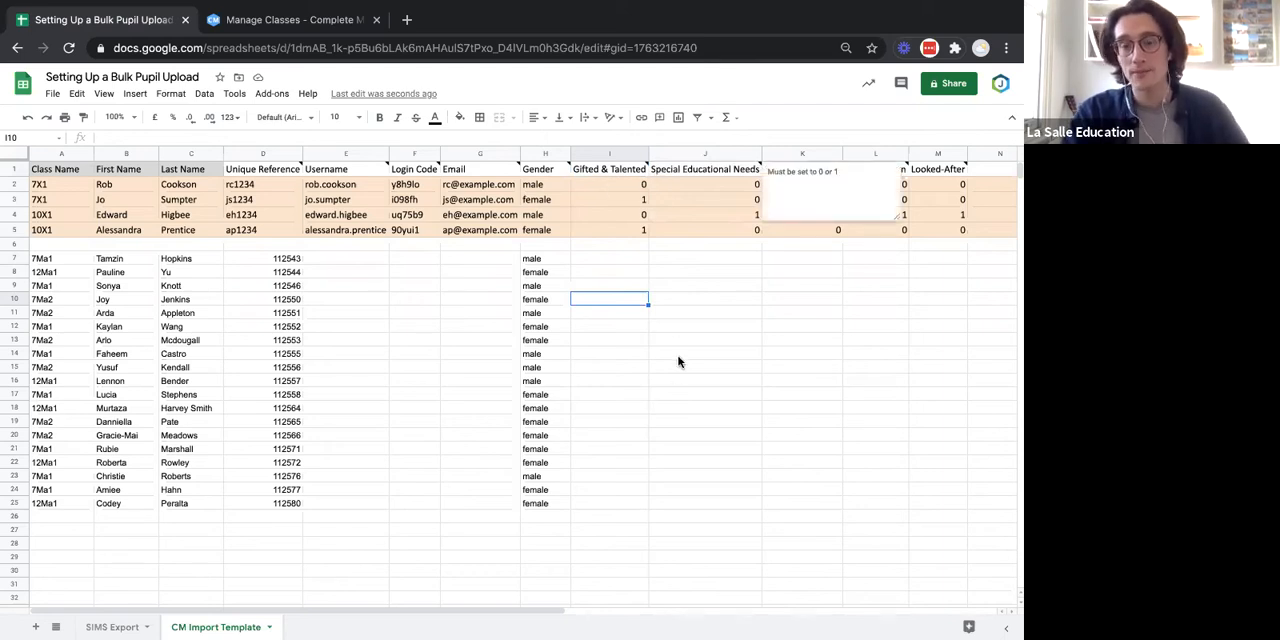
Check the More Able column in the SIMS Export sheet as a source for the template's Gifted & Talented column.
left_click(634, 174)
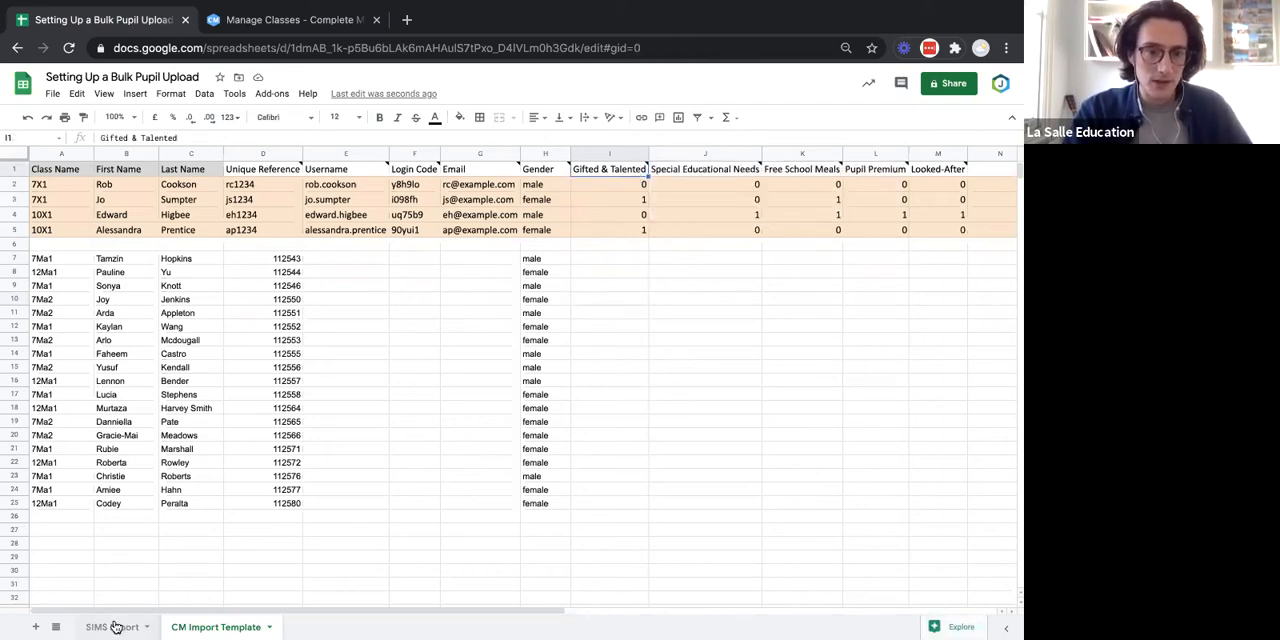
key("ctrl+shift+Page_Up")
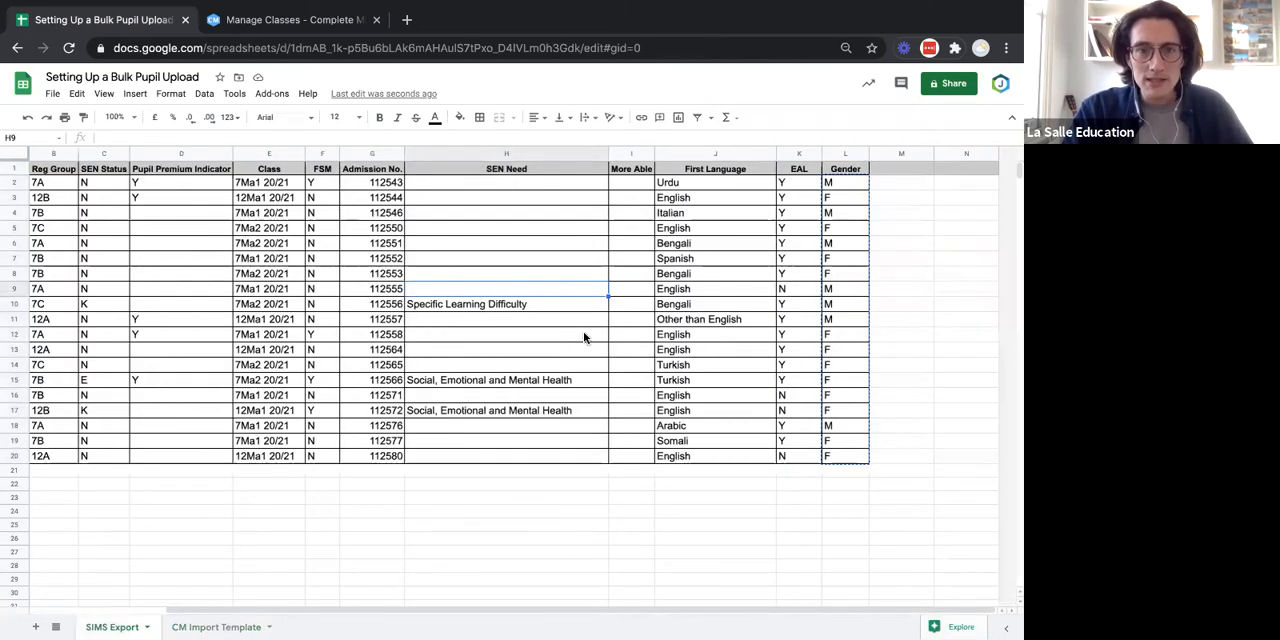
scroll(583, 331, "right", 2)
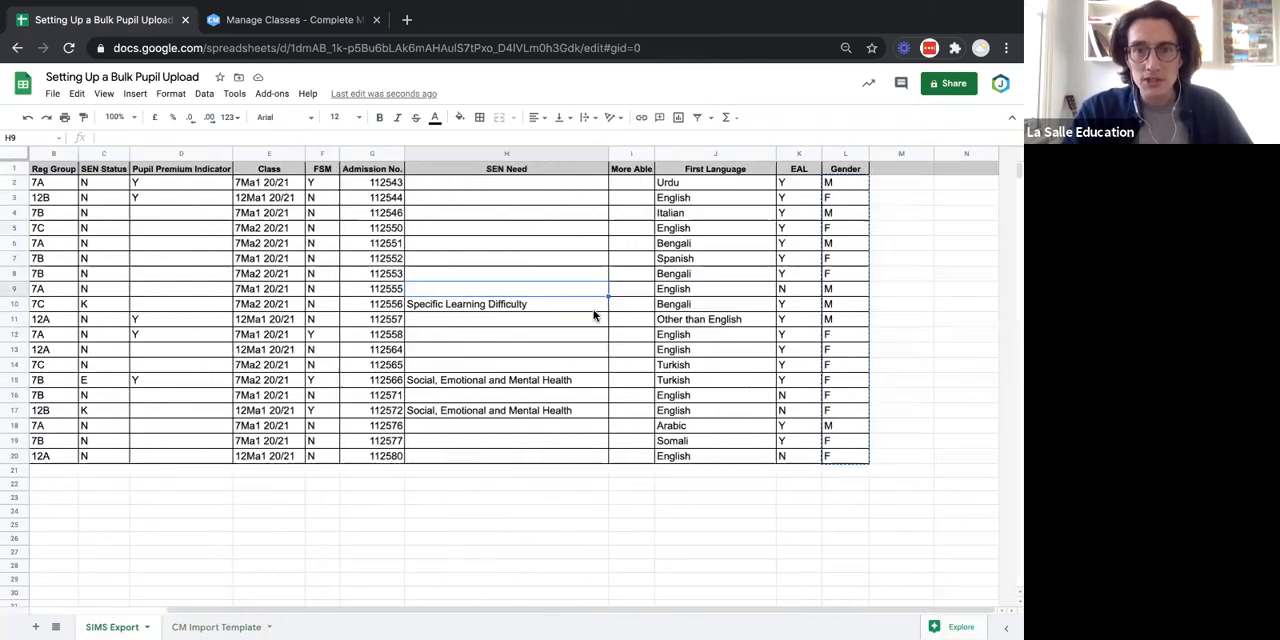
left_click(635, 170)
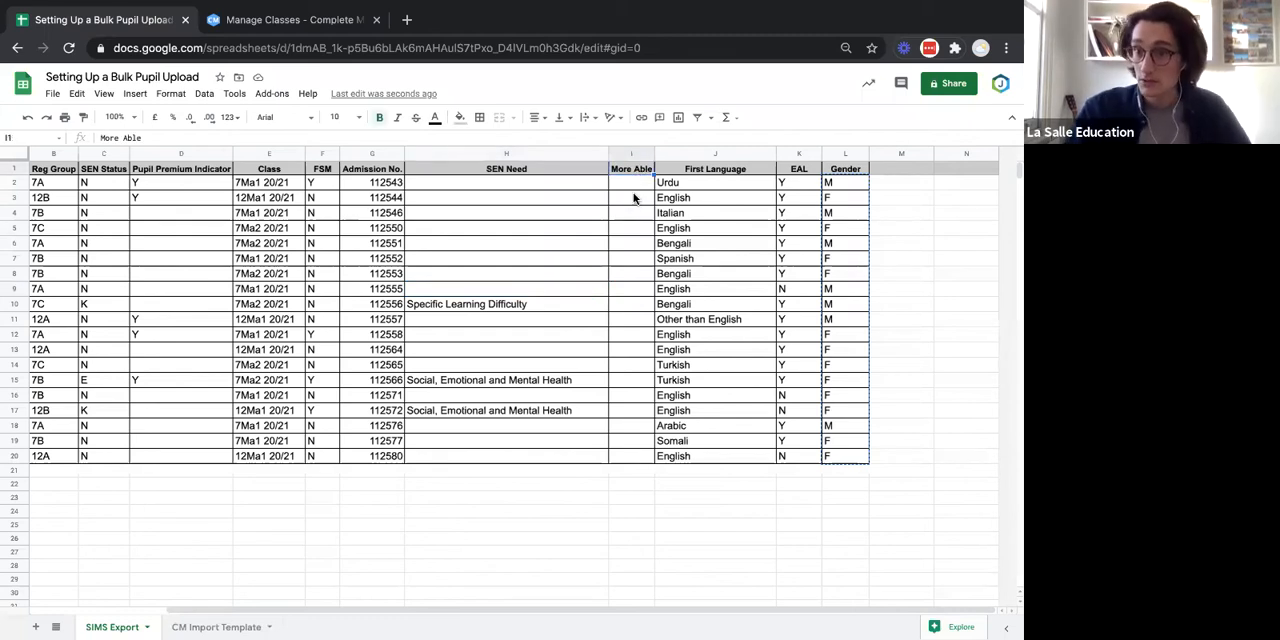
left_click(199, 627)
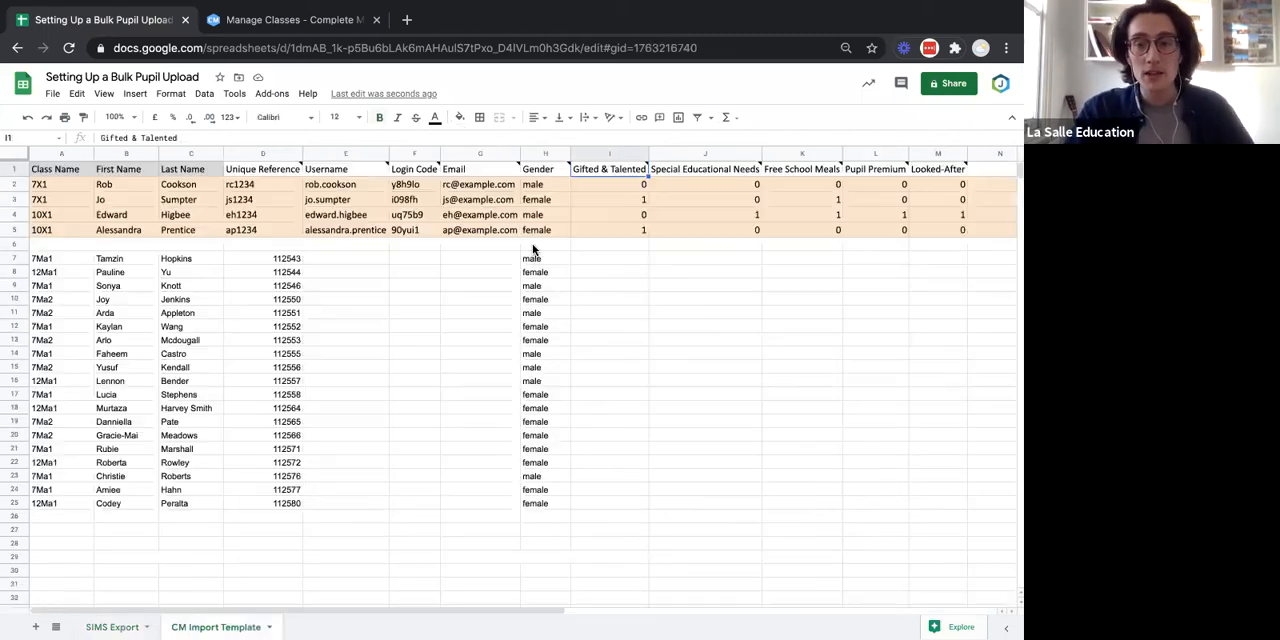
left_click(682, 382)
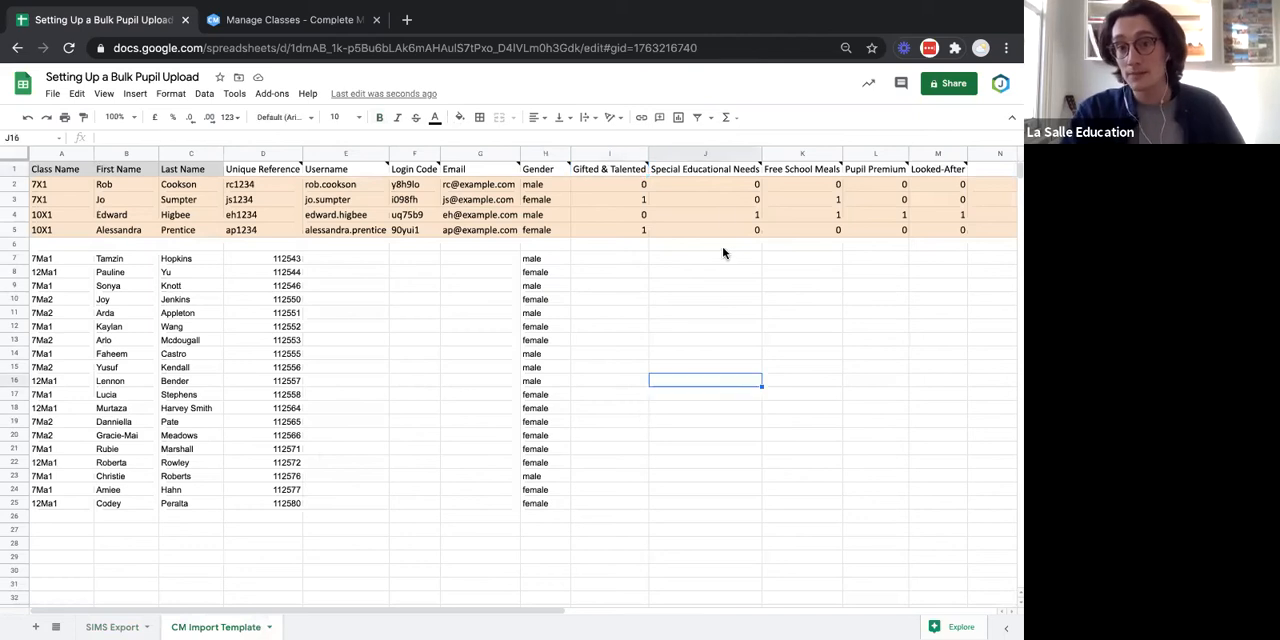
Copy the SEN Status values C2:C20 from the SIMS Export sheet into the template's Special Educational Needs column starting at J7.
left_click(698, 172)
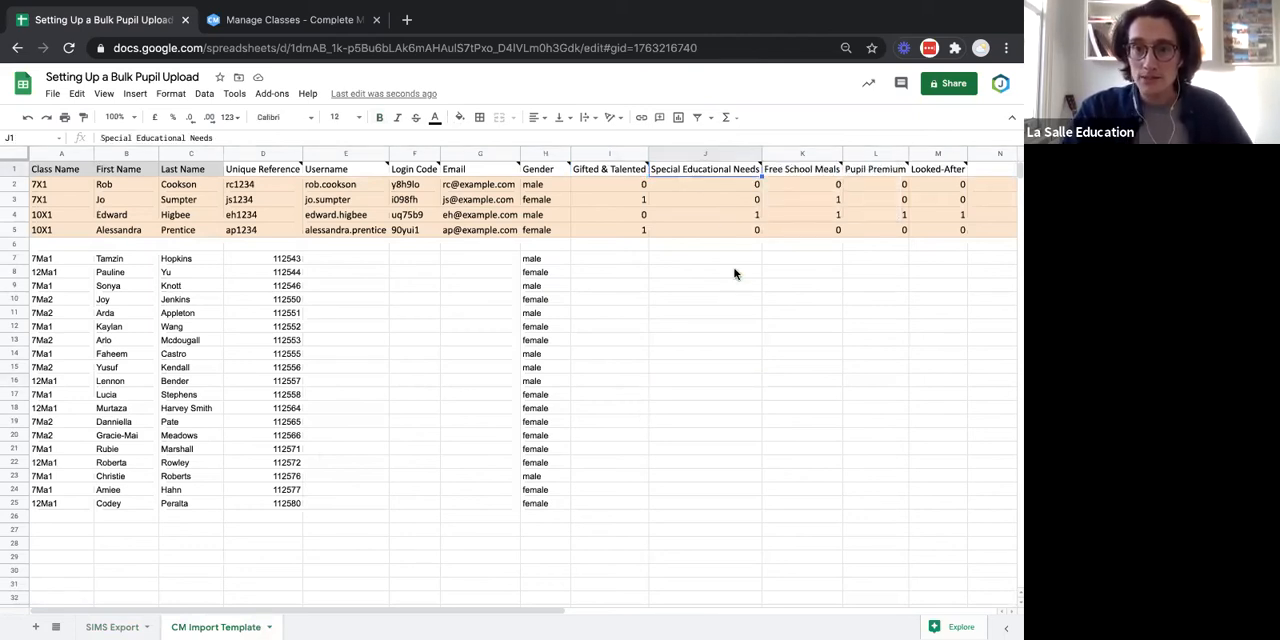
left_click(120, 626)
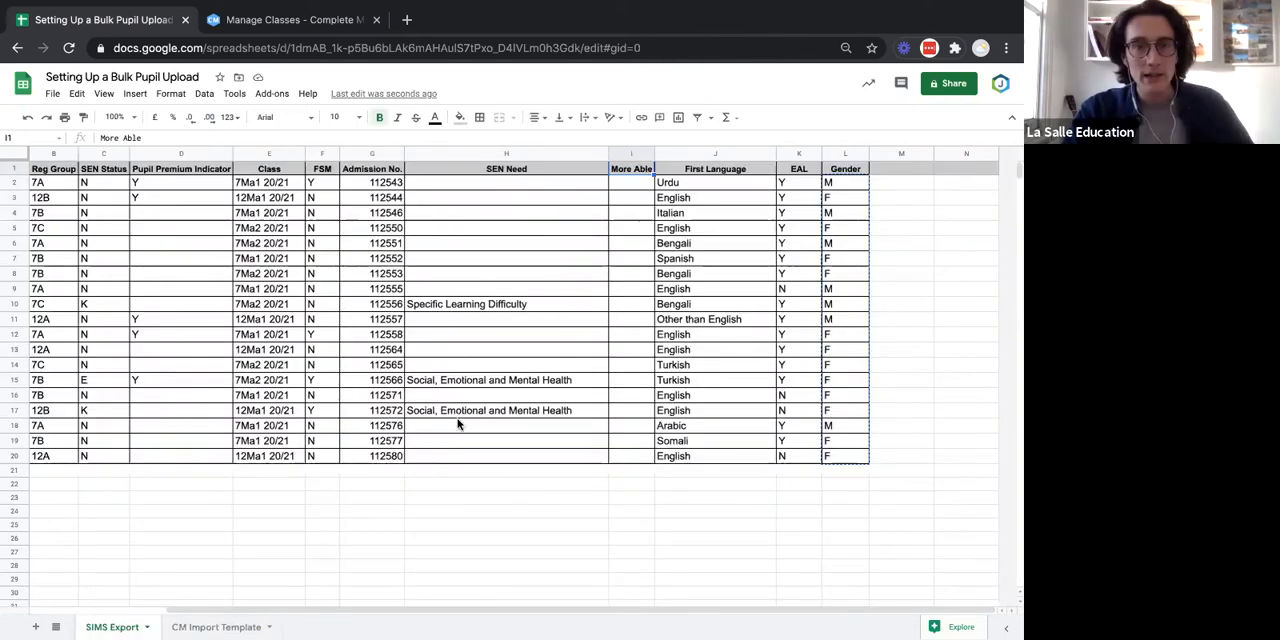
scroll(459, 423, "left", 2)
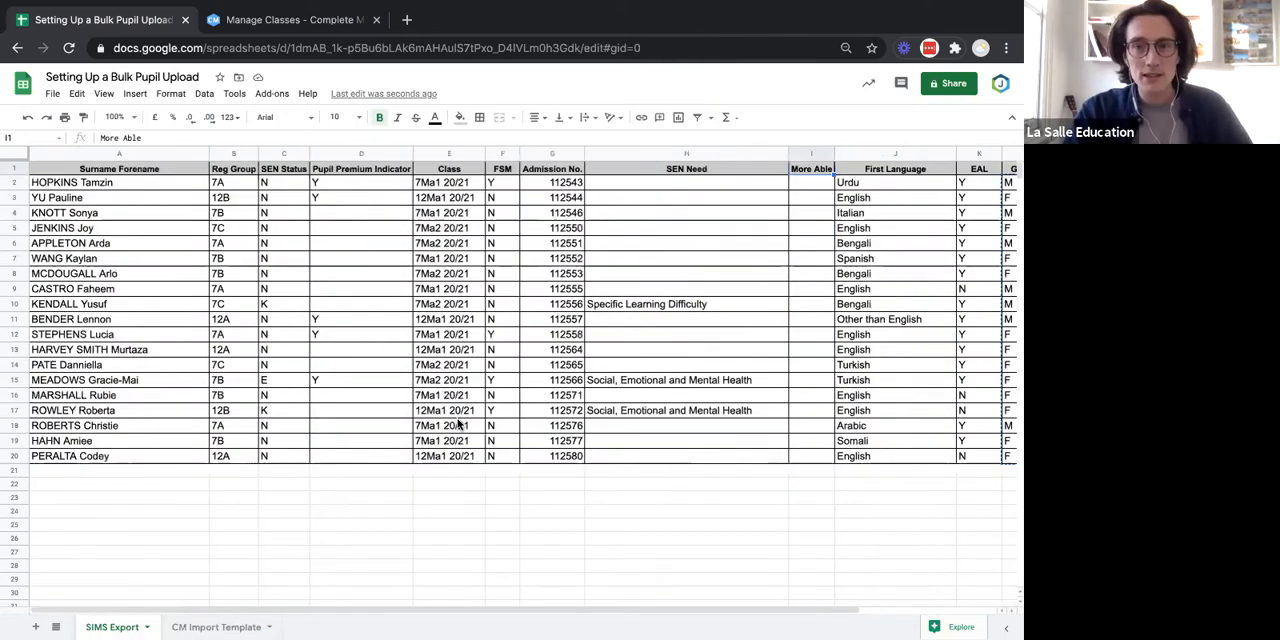
left_click(281, 171)
left_click(687, 168)
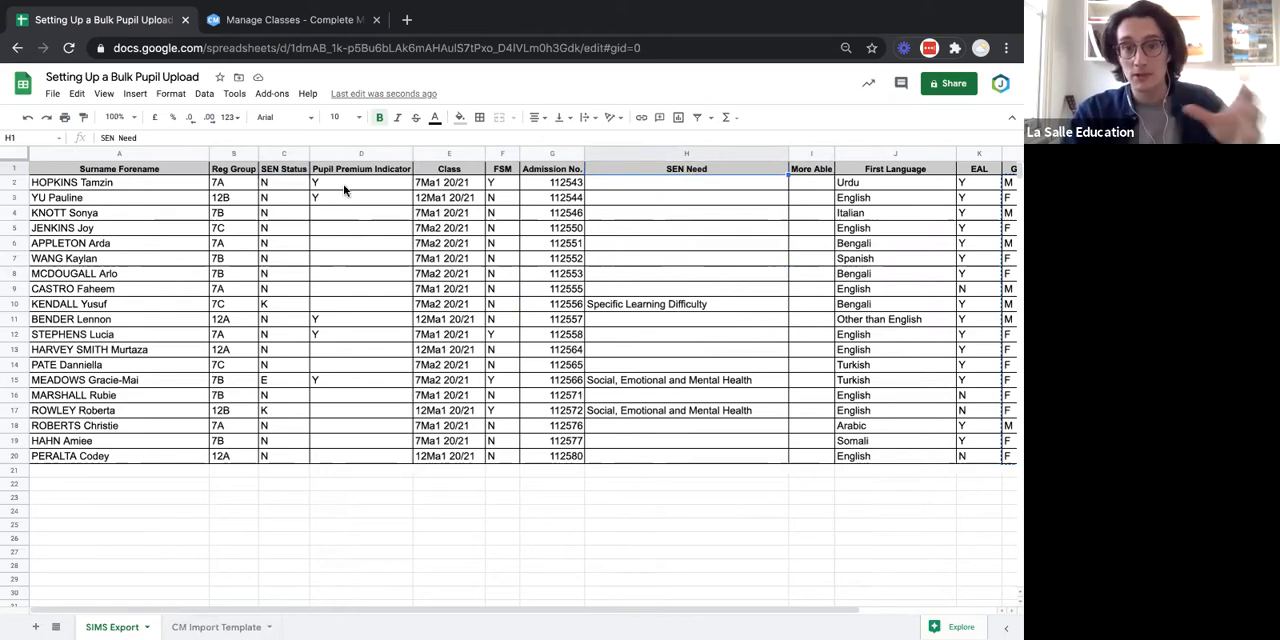
left_click(280, 153)
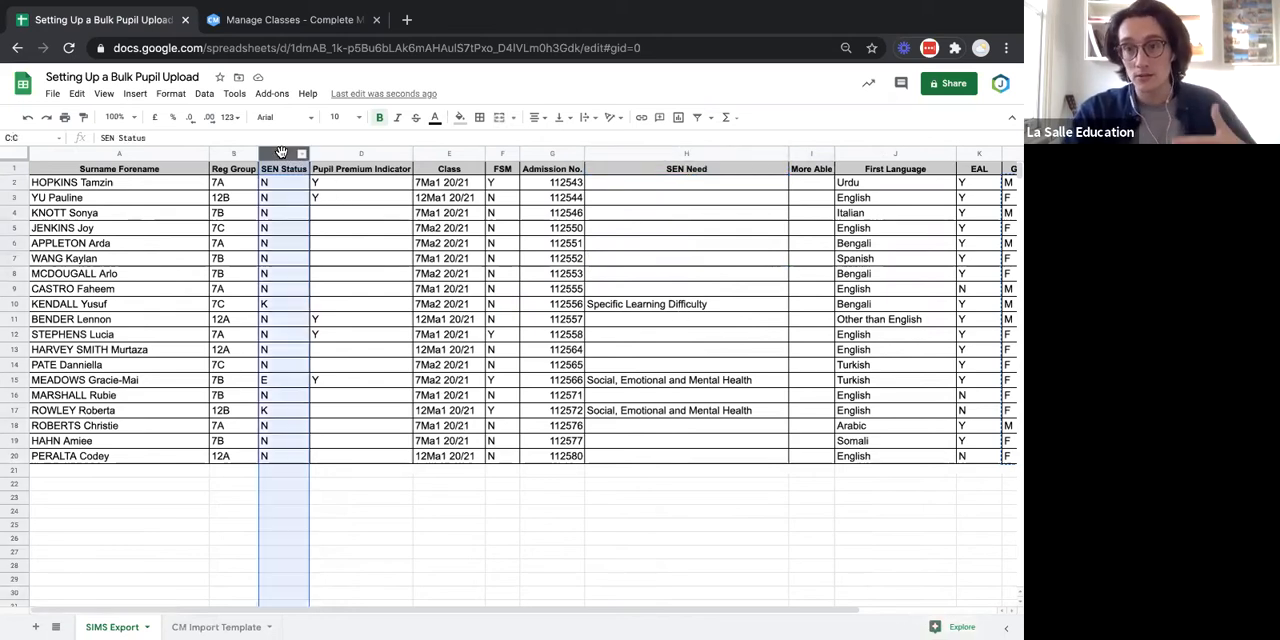
left_click_drag(290, 184, 284, 455)
key("ctrl+c")
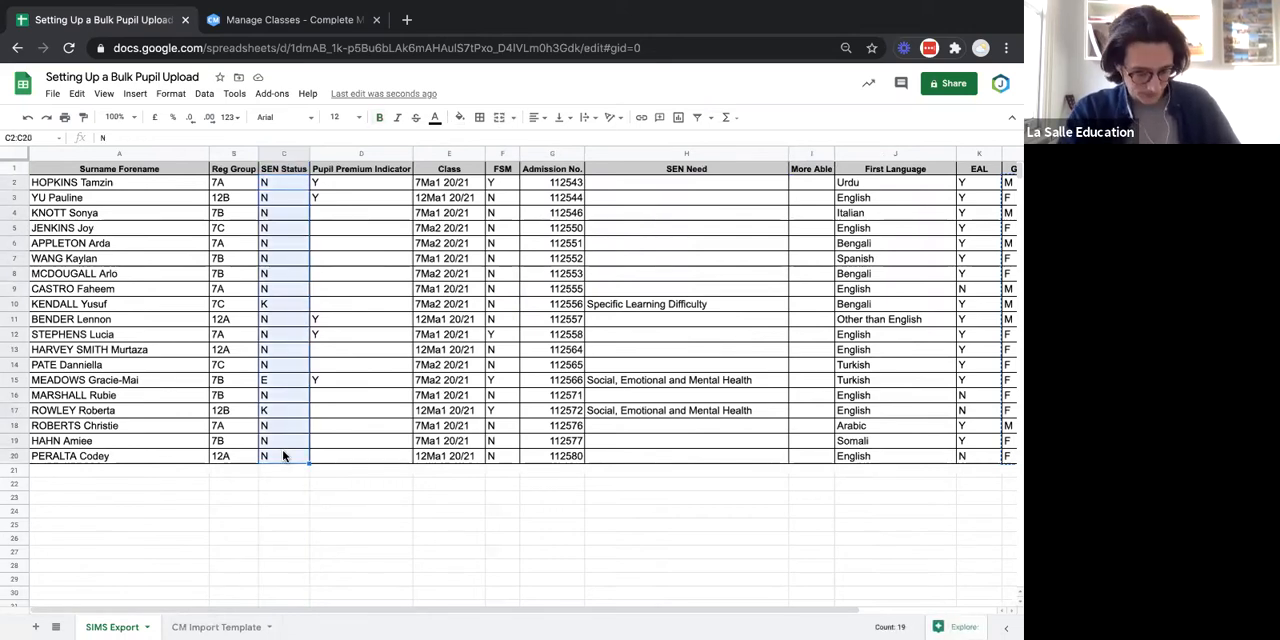
left_click(188, 627)
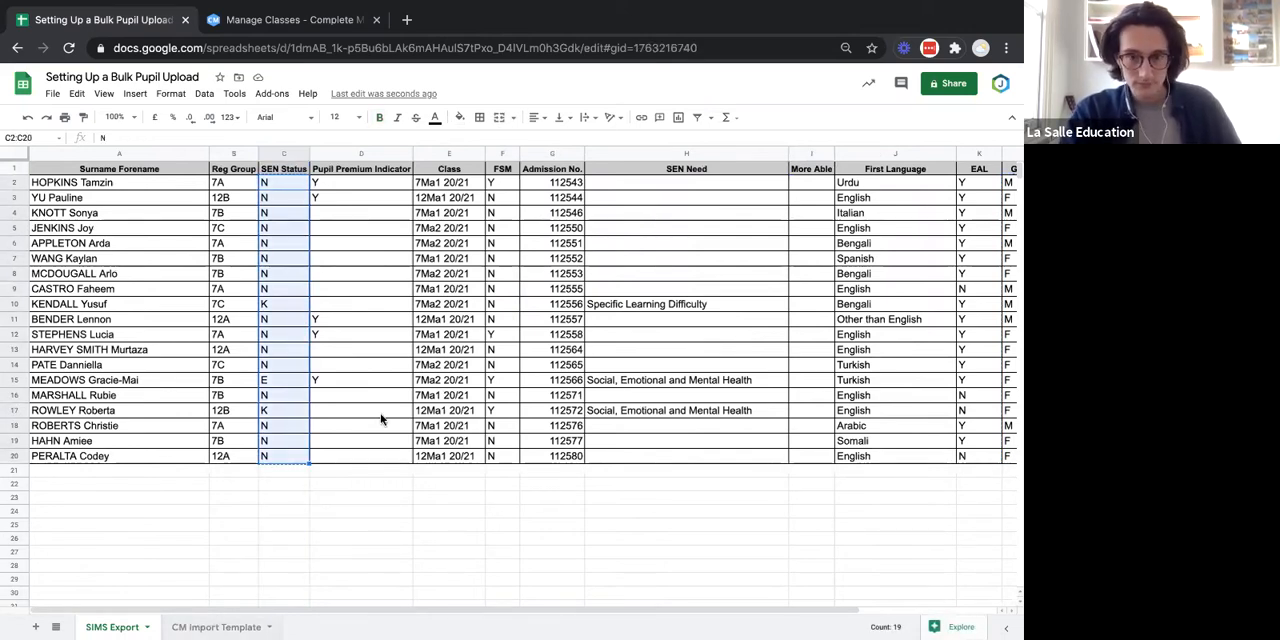
left_click(731, 262)
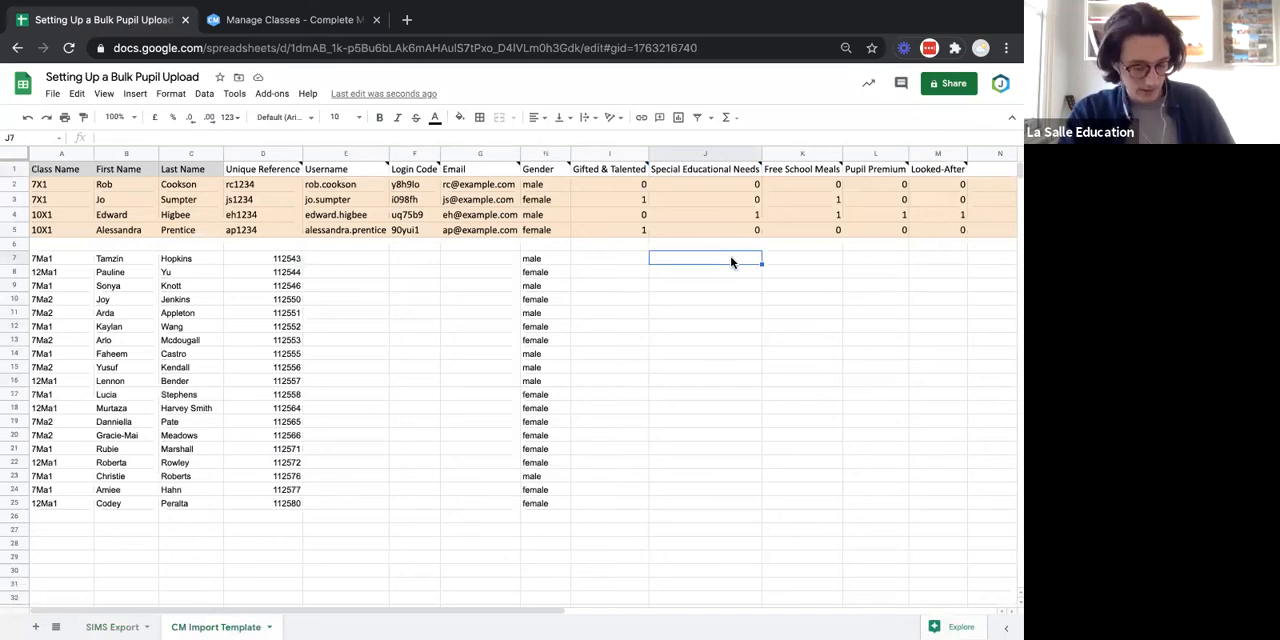
key("ctrl+v")
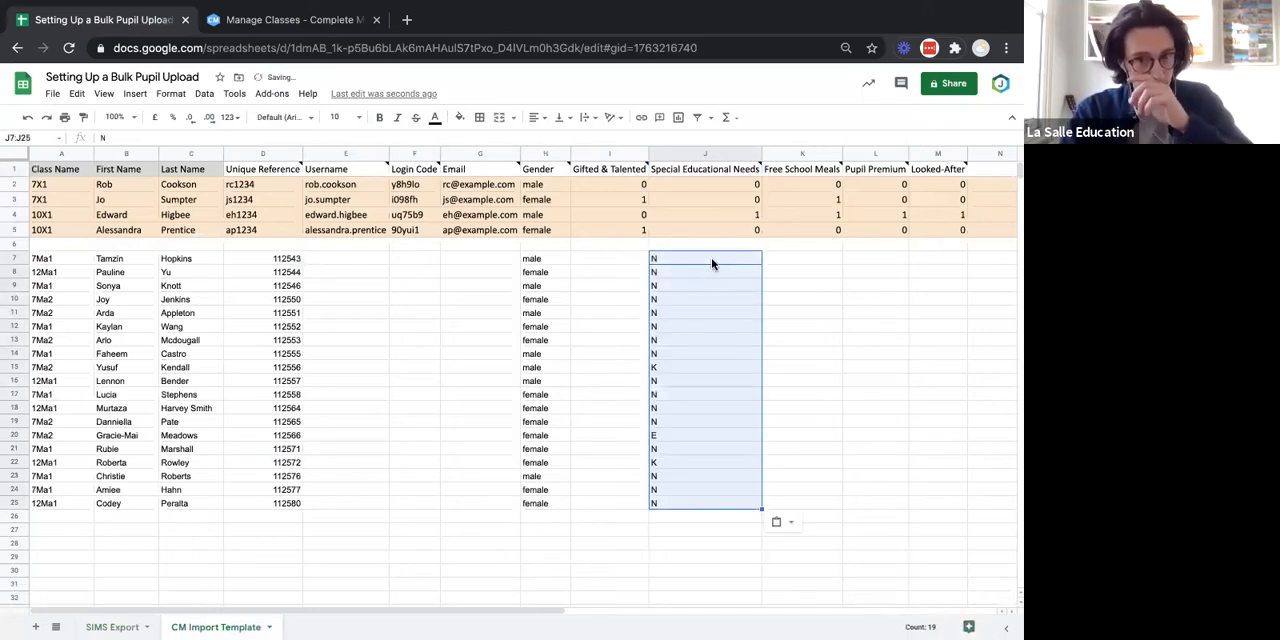
Open Find and replace and restrict its search to the specific range J7:J25 on the CM Import Template sheet.
left_click(722, 259)
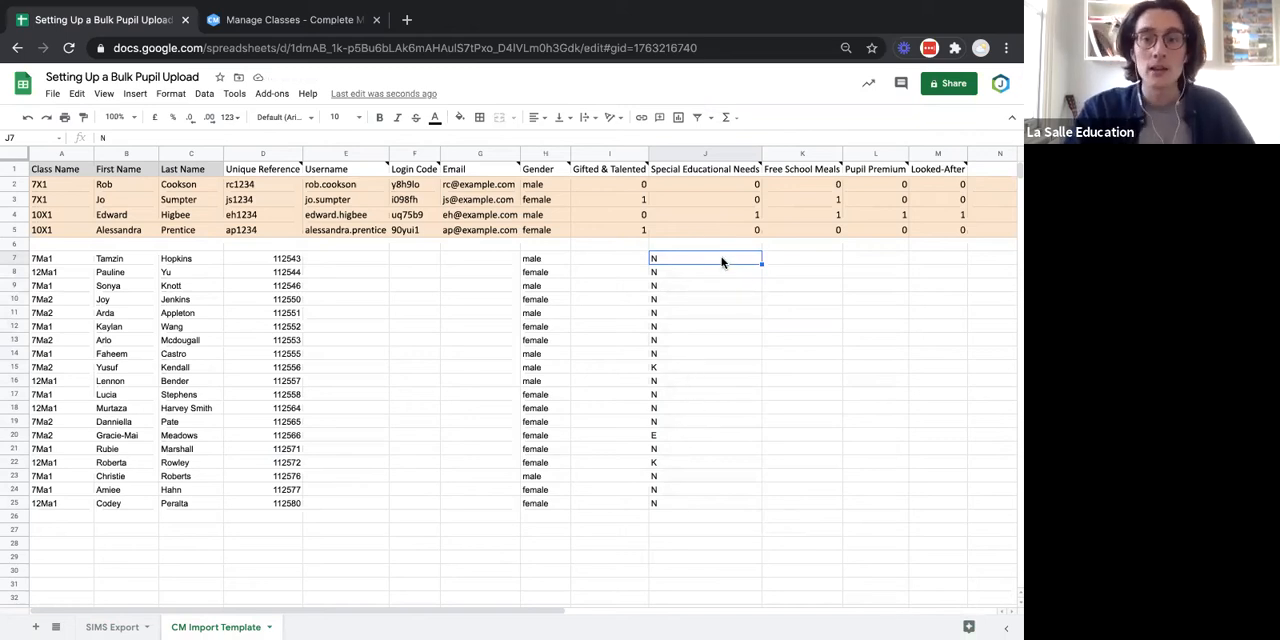
left_click(76, 96)
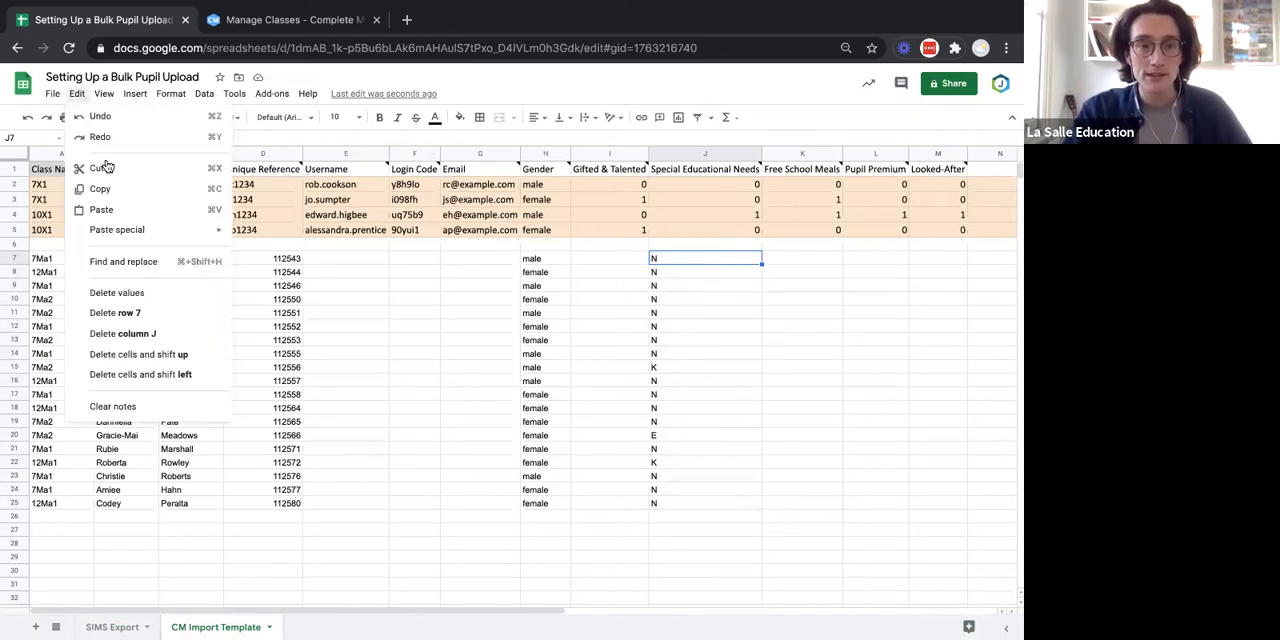
left_click(131, 260)
left_click(474, 332)
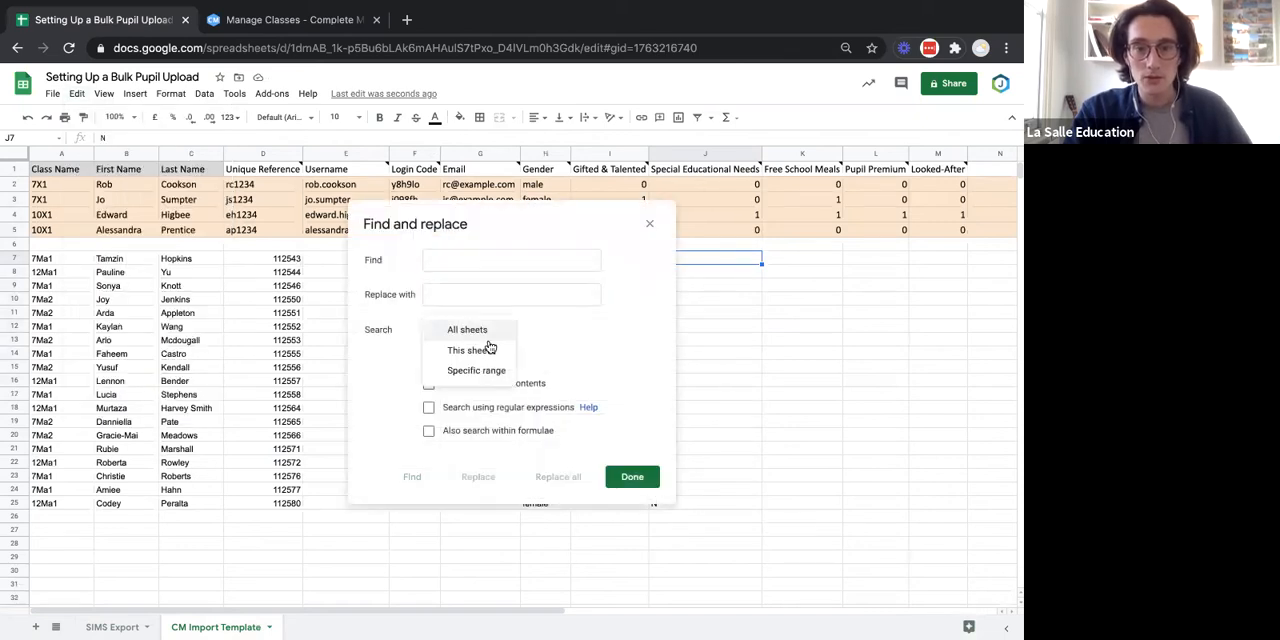
left_click(484, 371)
left_click(587, 332)
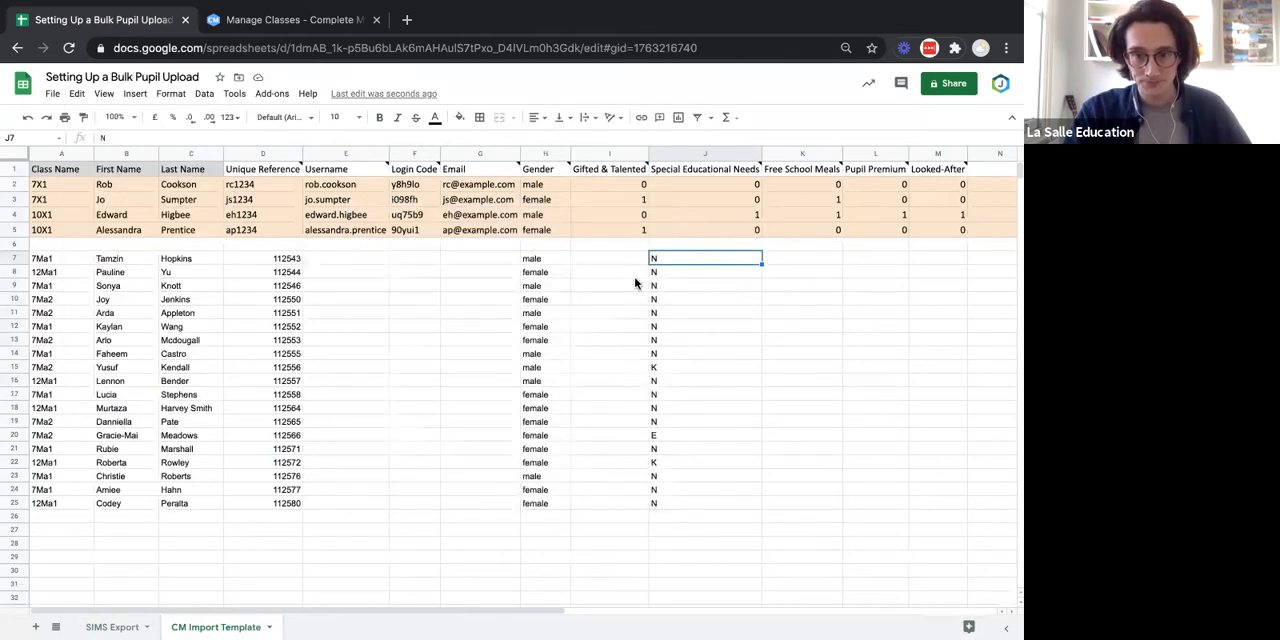
left_click_drag(670, 261, 657, 505)
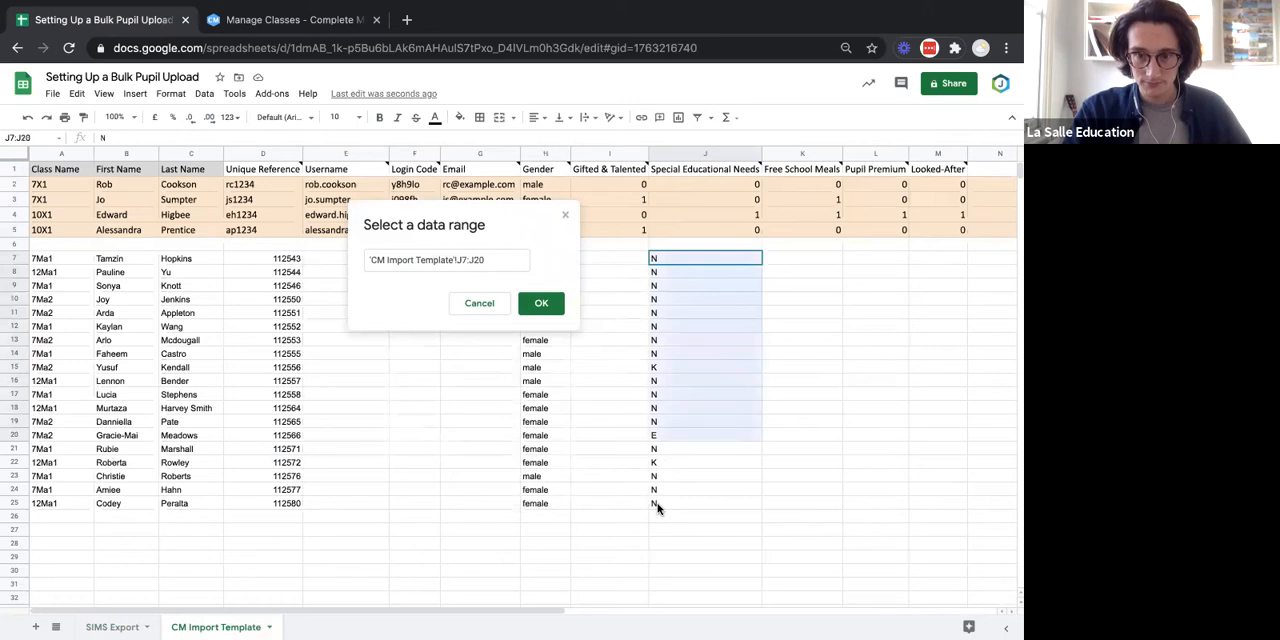
left_click(541, 302)
Replace every N with 0 in the Special Educational Needs range J7:J25.
left_click(472, 259)
type("N")
left_click(481, 295)
type("0")
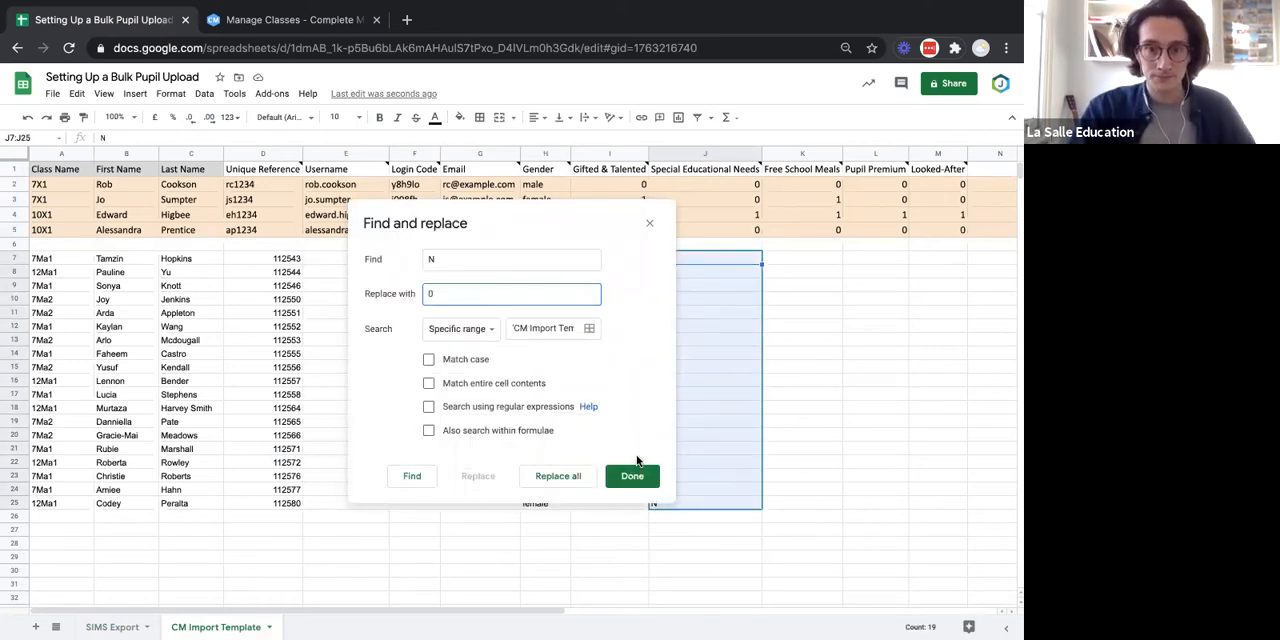
left_click(560, 476)
left_click_drag(548, 217, 425, 231)
left_click(437, 227)
Change the remaining K and E entries in the Special Educational Needs cells J15, J20 and J22 to 1.
left_click(740, 366)
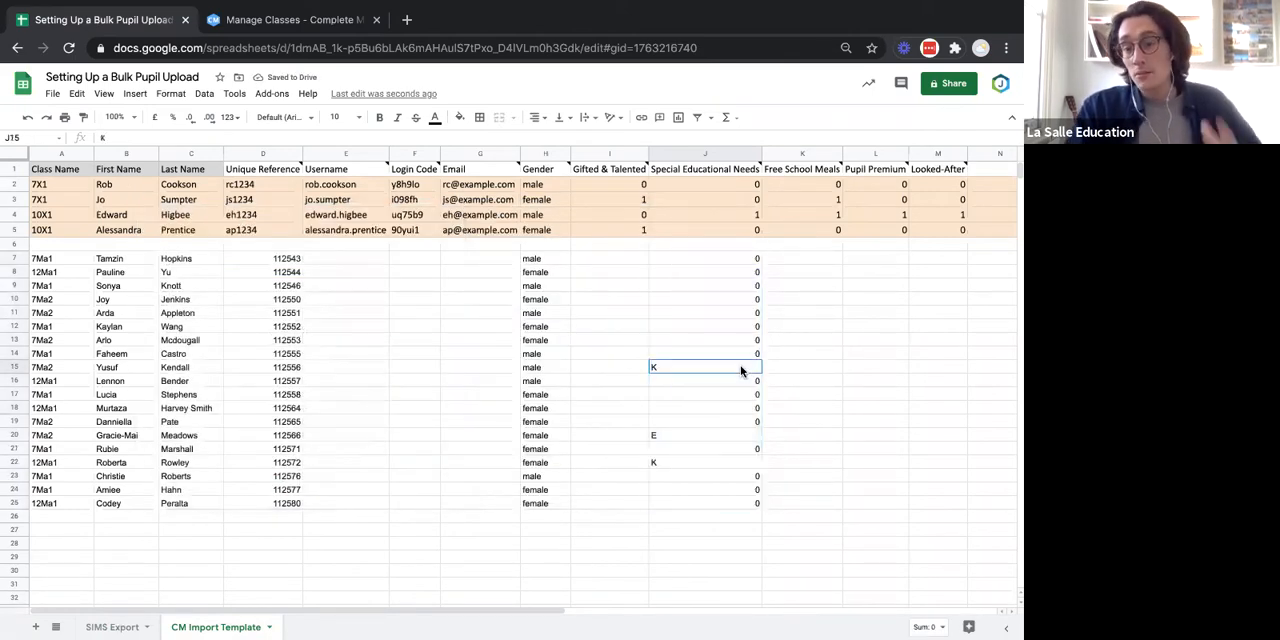
scroll(740, 366, "down", 1)
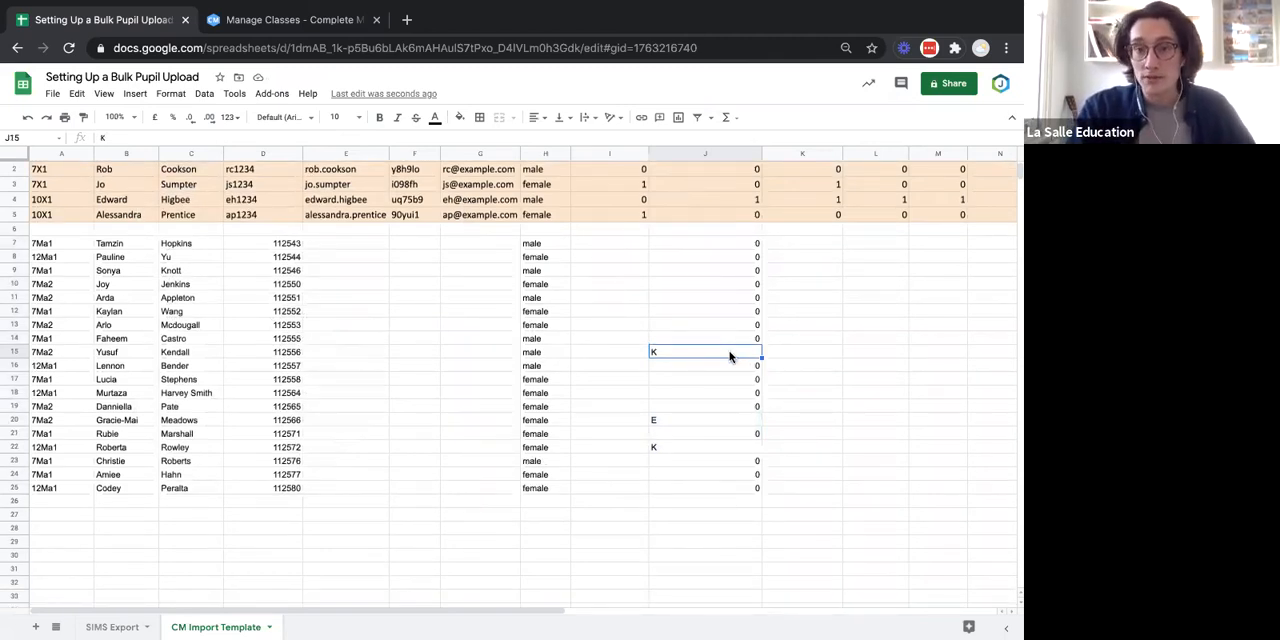
scroll(730, 357, "up", 1)
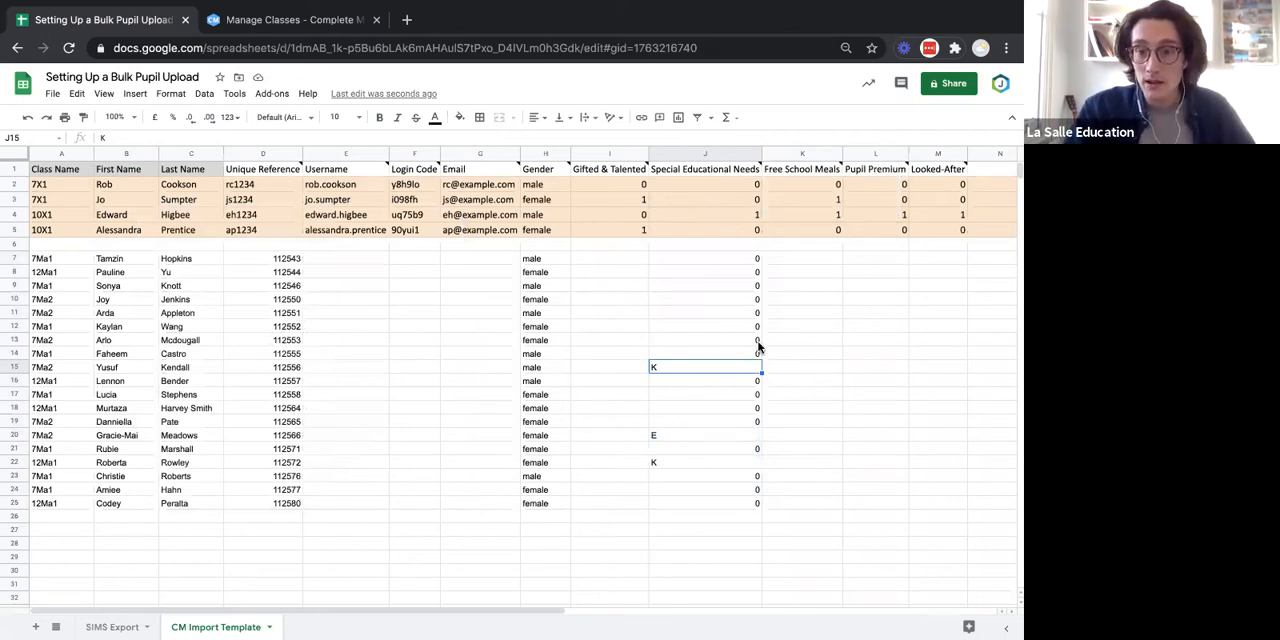
type("1")
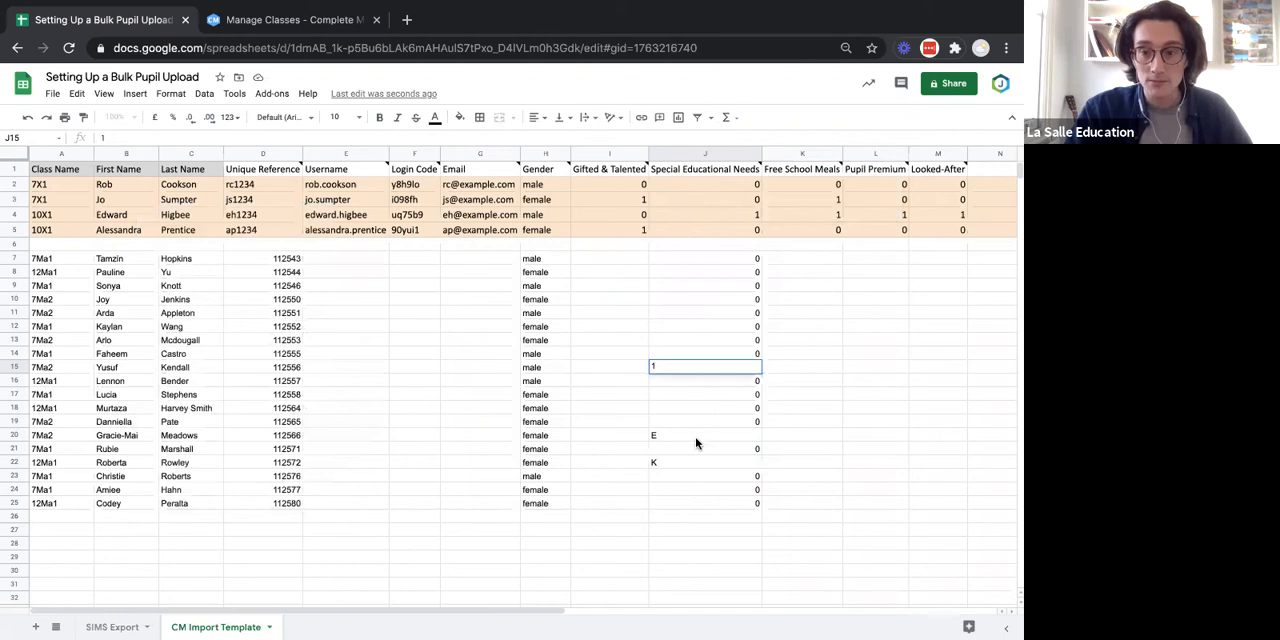
left_click(697, 438)
type("1")
left_click(688, 465)
type("1")
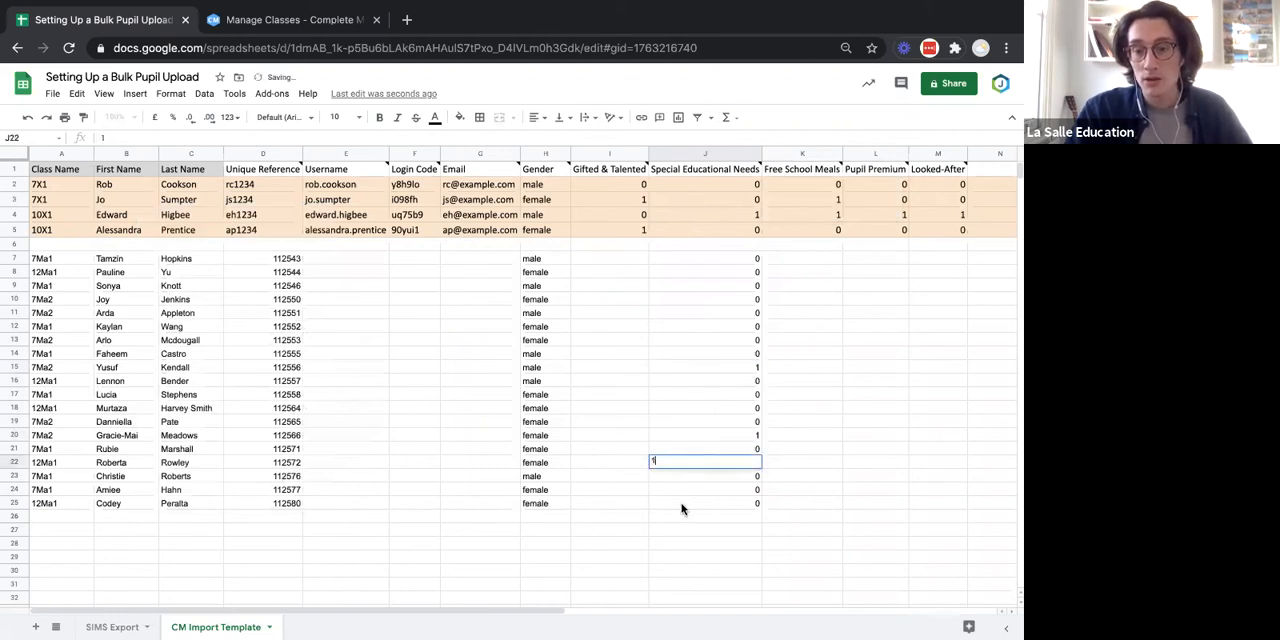
left_click(682, 507)
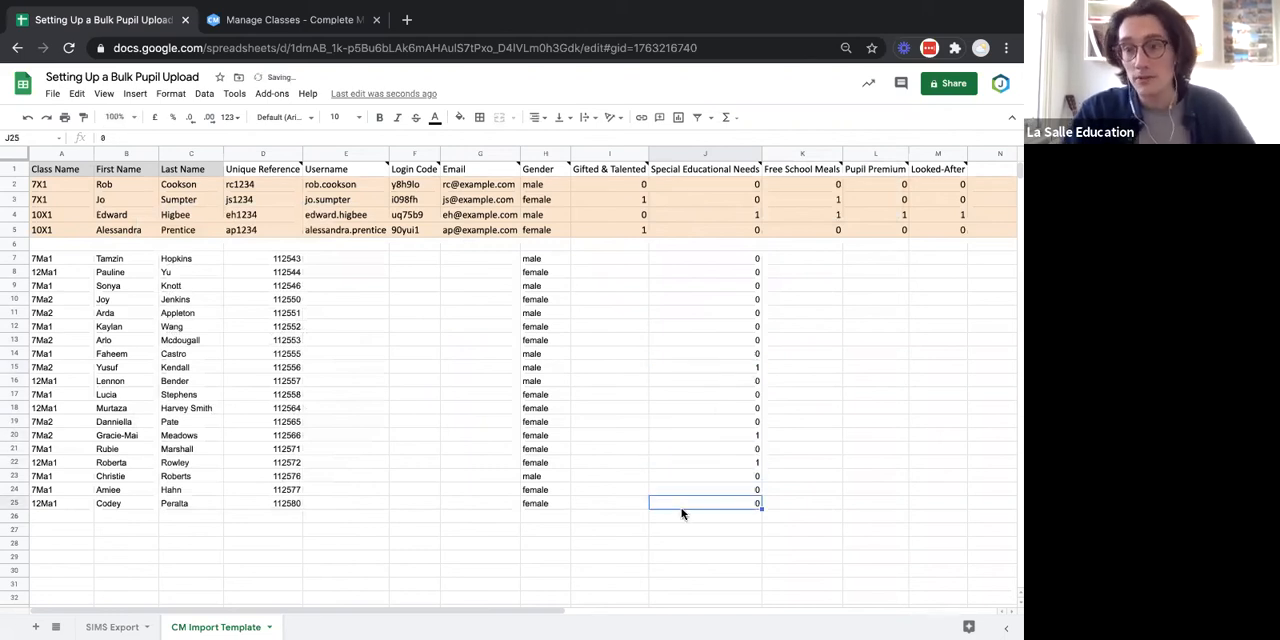
Copy the FSM values F2:F20 from the SIMS Export sheet into the template's Free School Meals column starting at K7.
scroll(798, 392, "right", 2)
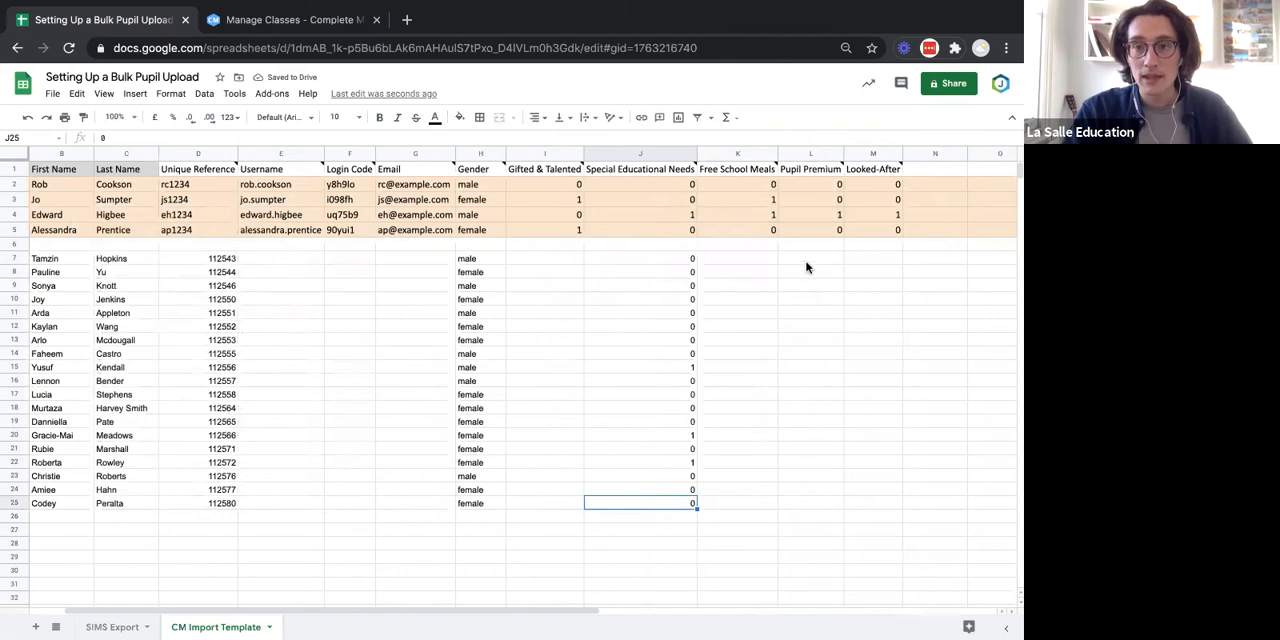
left_click(732, 170)
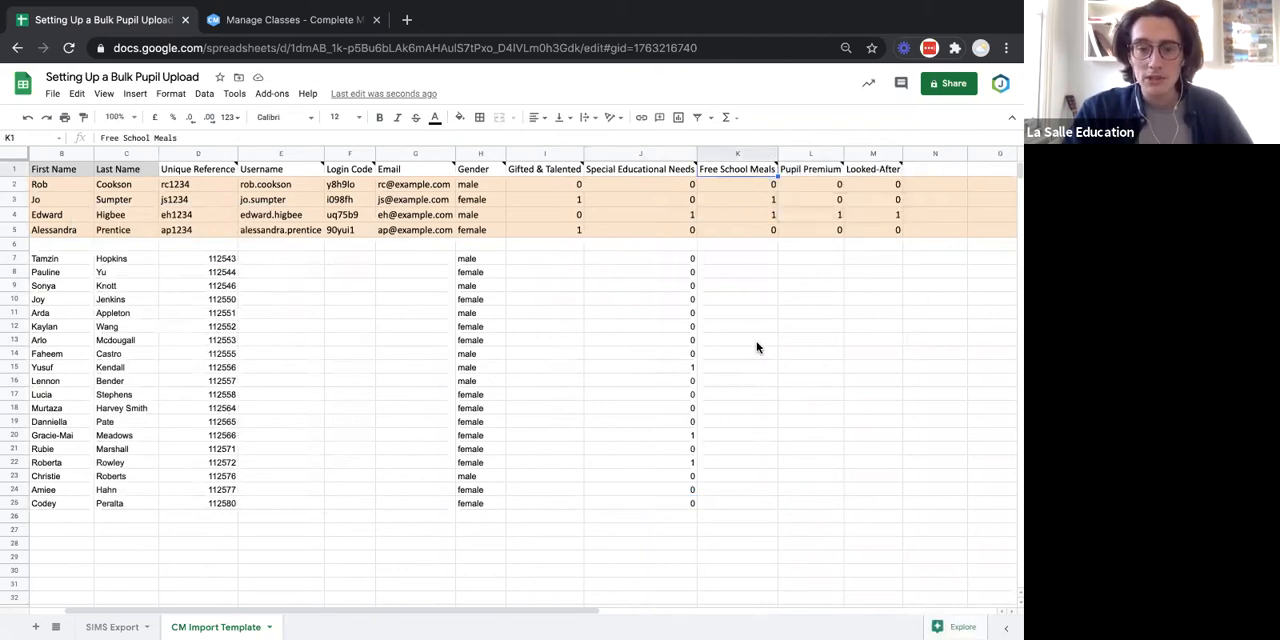
left_click(112, 626)
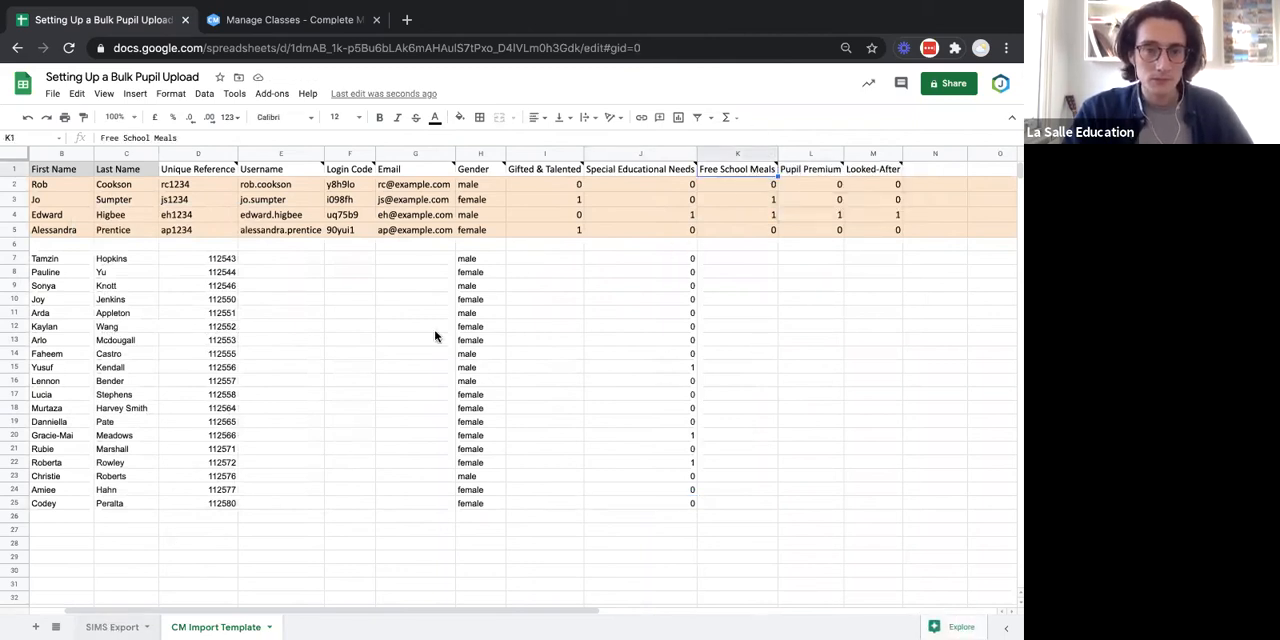
left_click(504, 184)
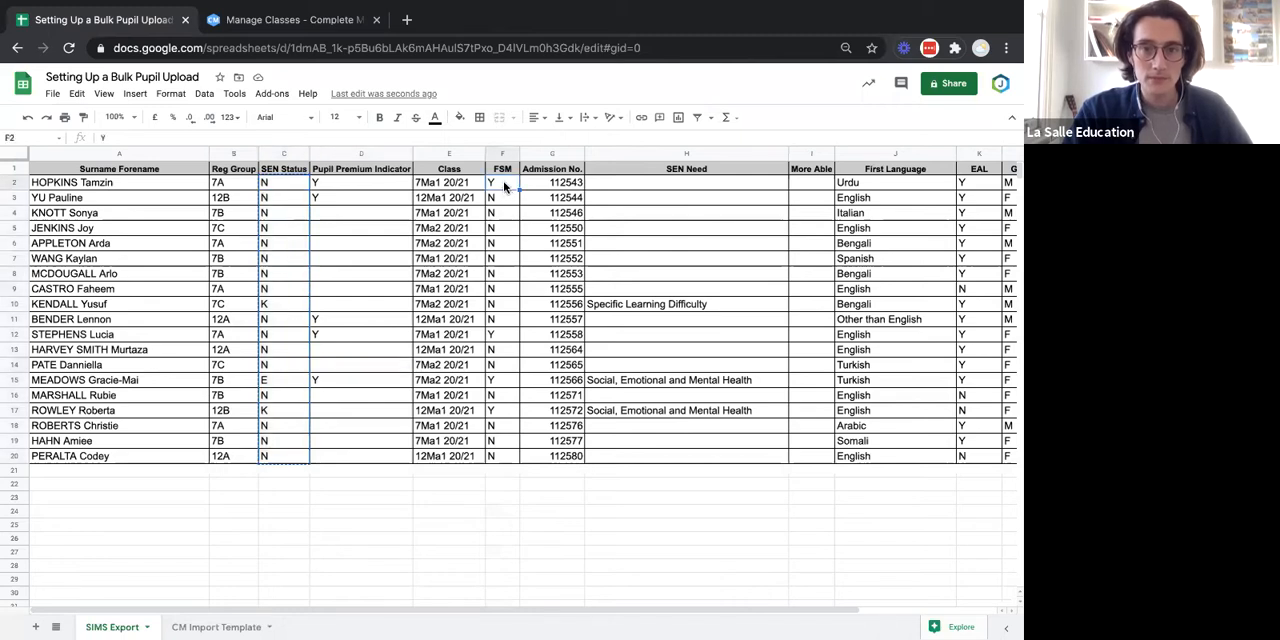
left_click_drag(504, 184, 503, 457)
key("ctrl+c")
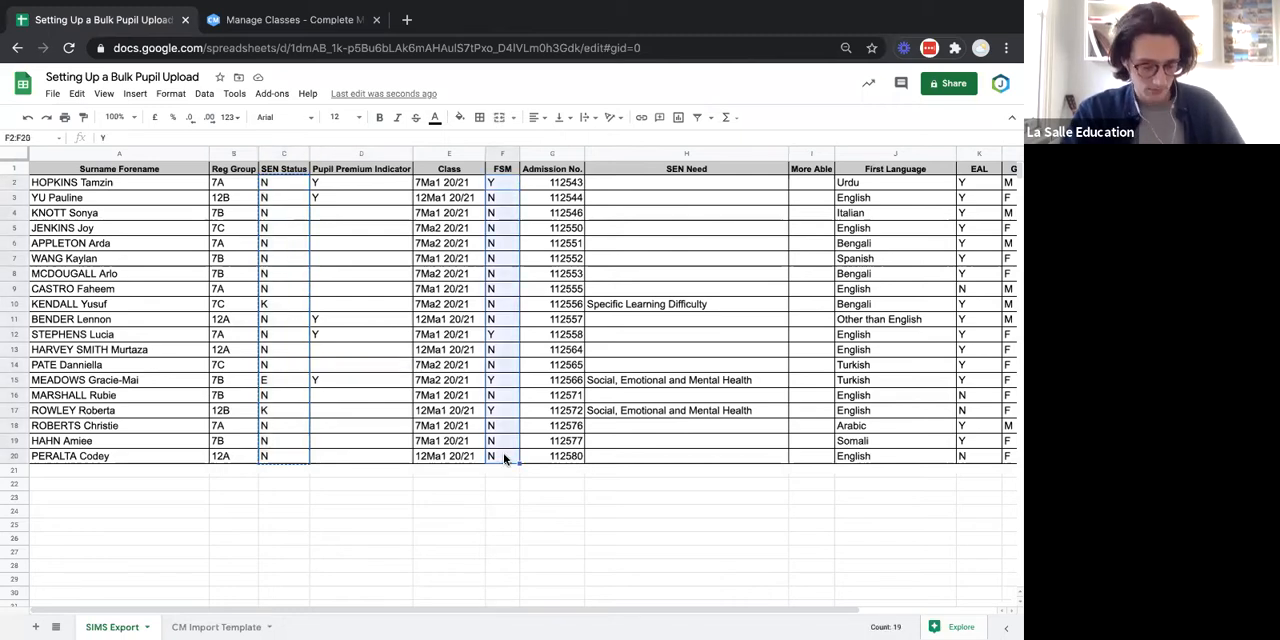
left_click(190, 627)
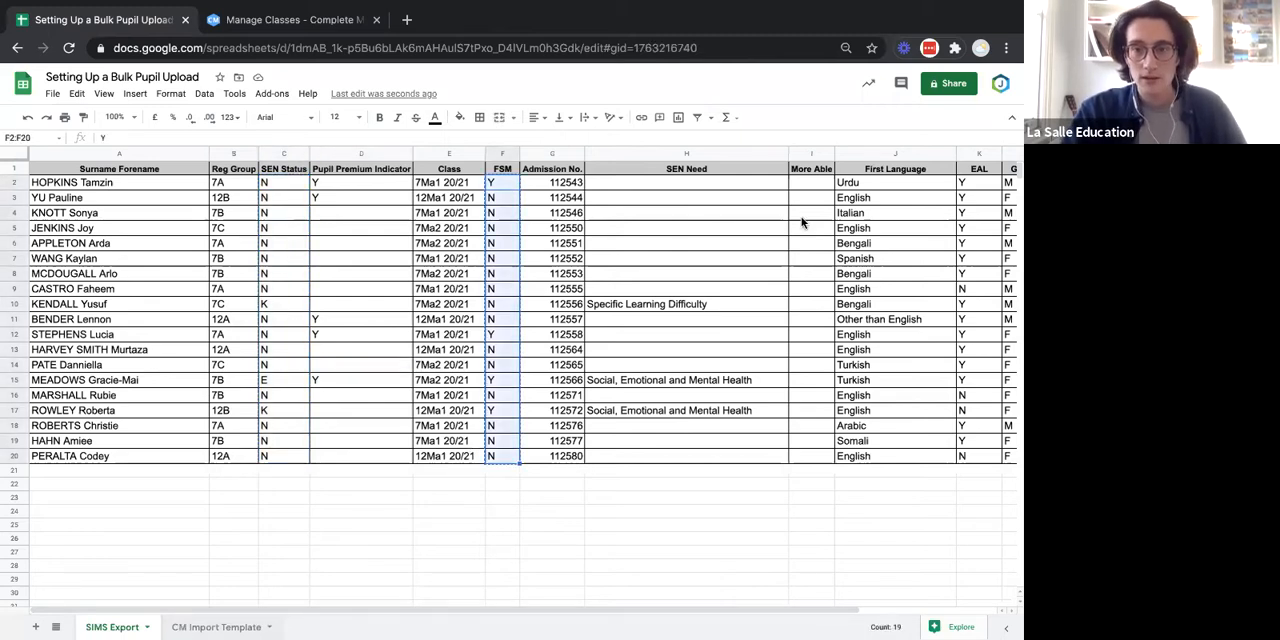
left_click(754, 264)
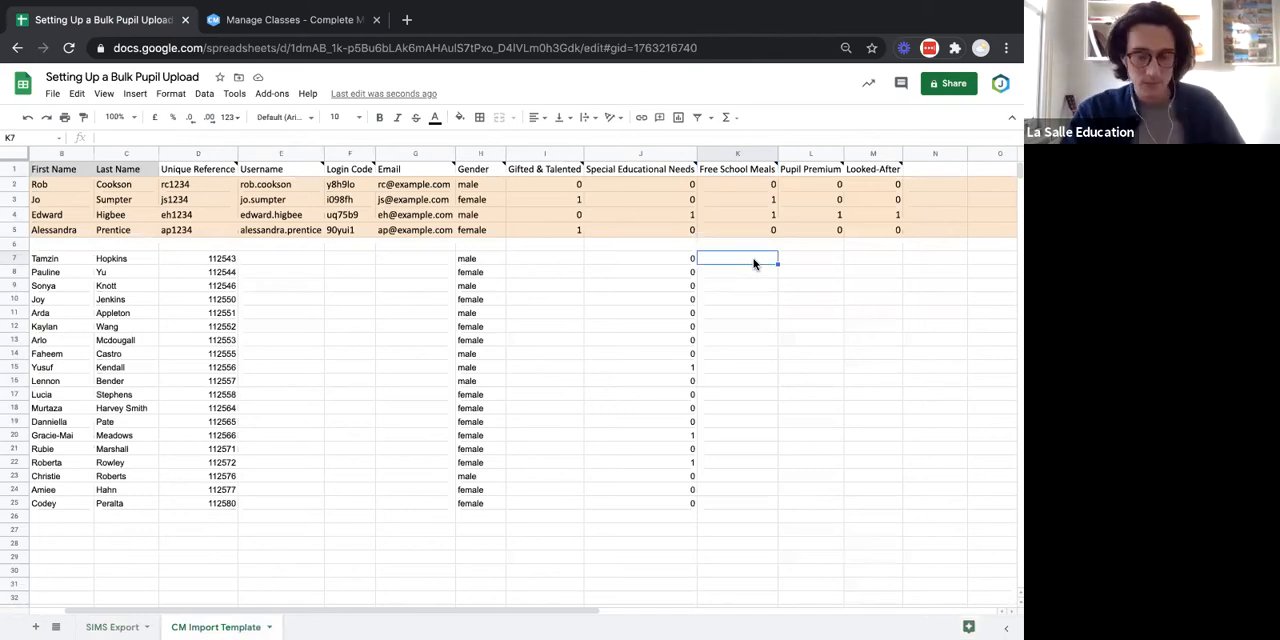
key("ctrl+v")
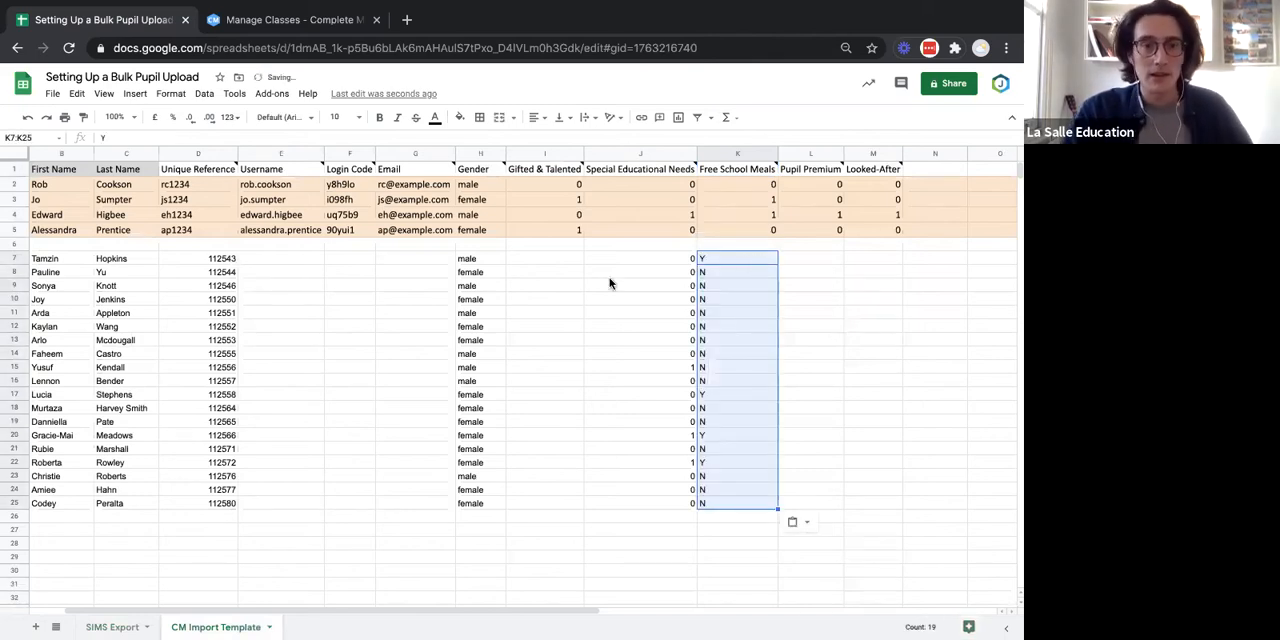
Replace every Y with 1 in the Free School Meals range K7:K25 using Find and replace.
left_click(77, 93)
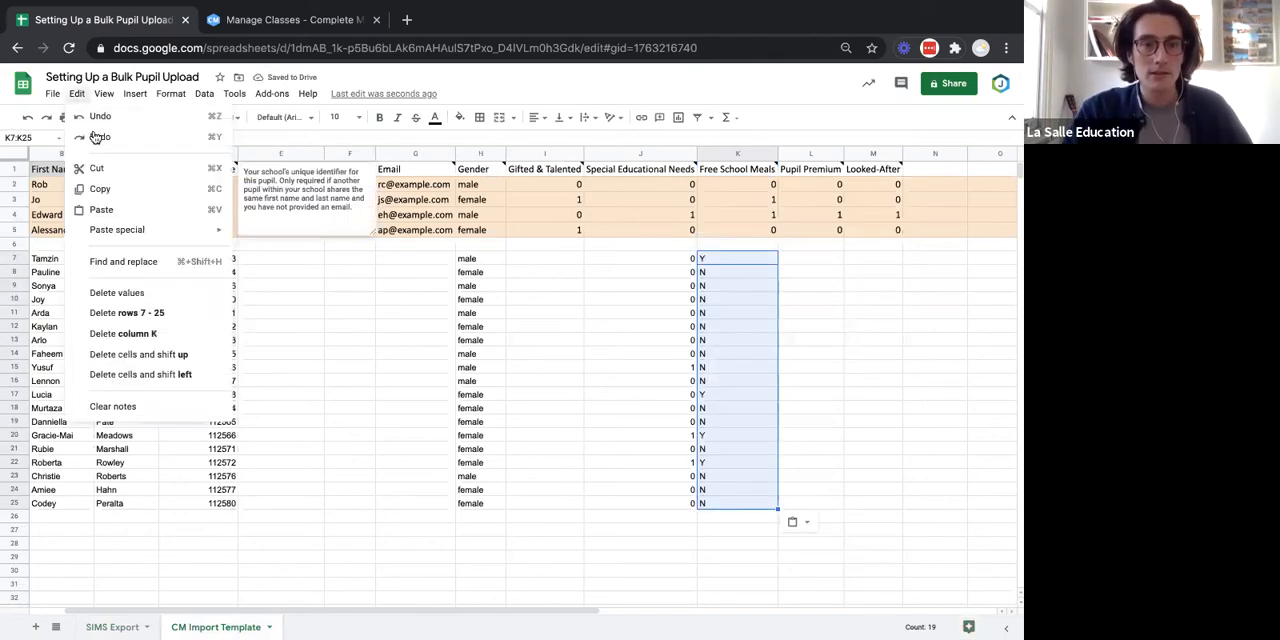
left_click(150, 262)
left_click(588, 331)
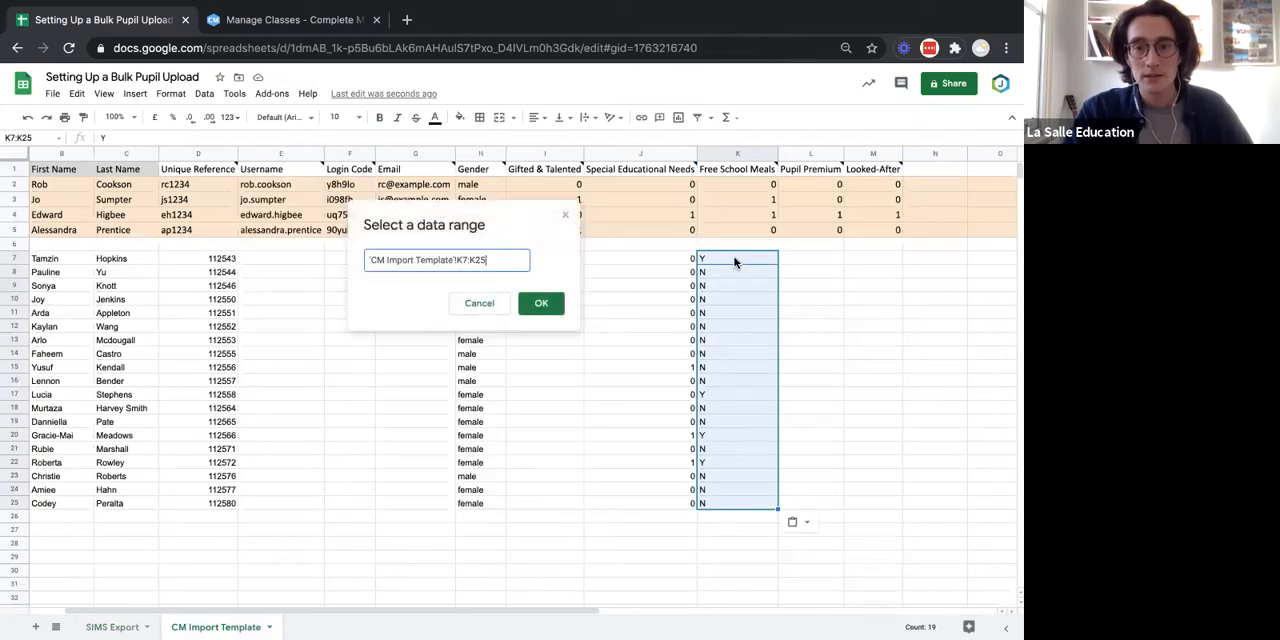
left_click(542, 306)
left_click(481, 260)
type("Y")
left_click(466, 293)
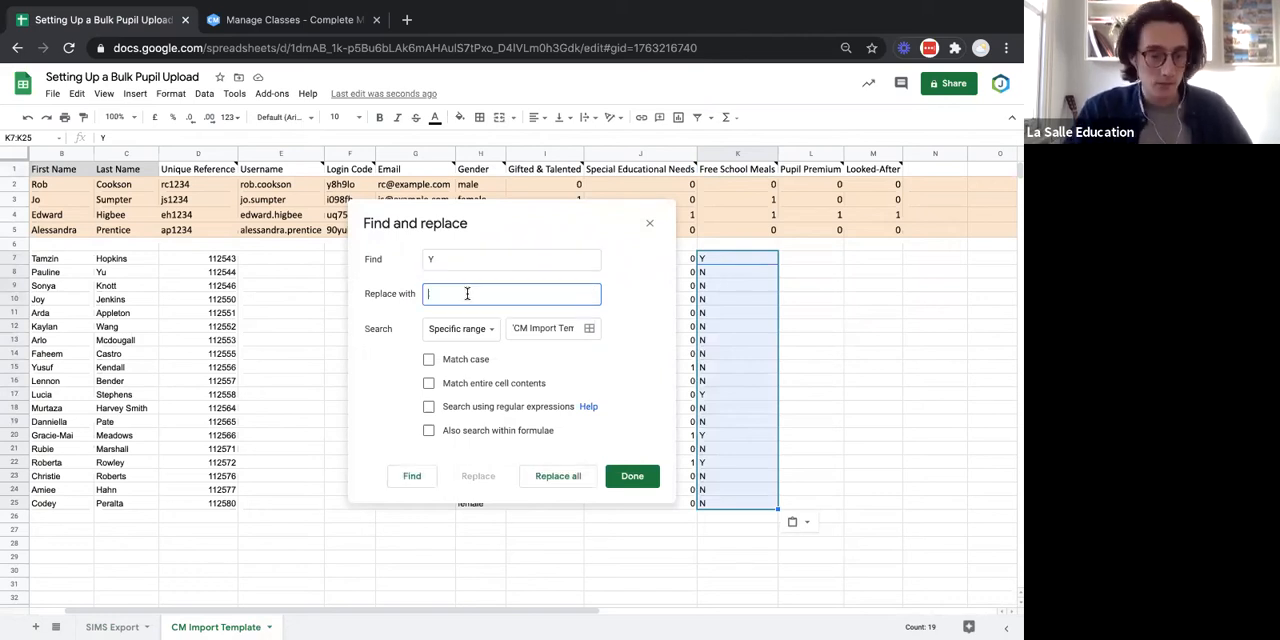
left_click(579, 477)
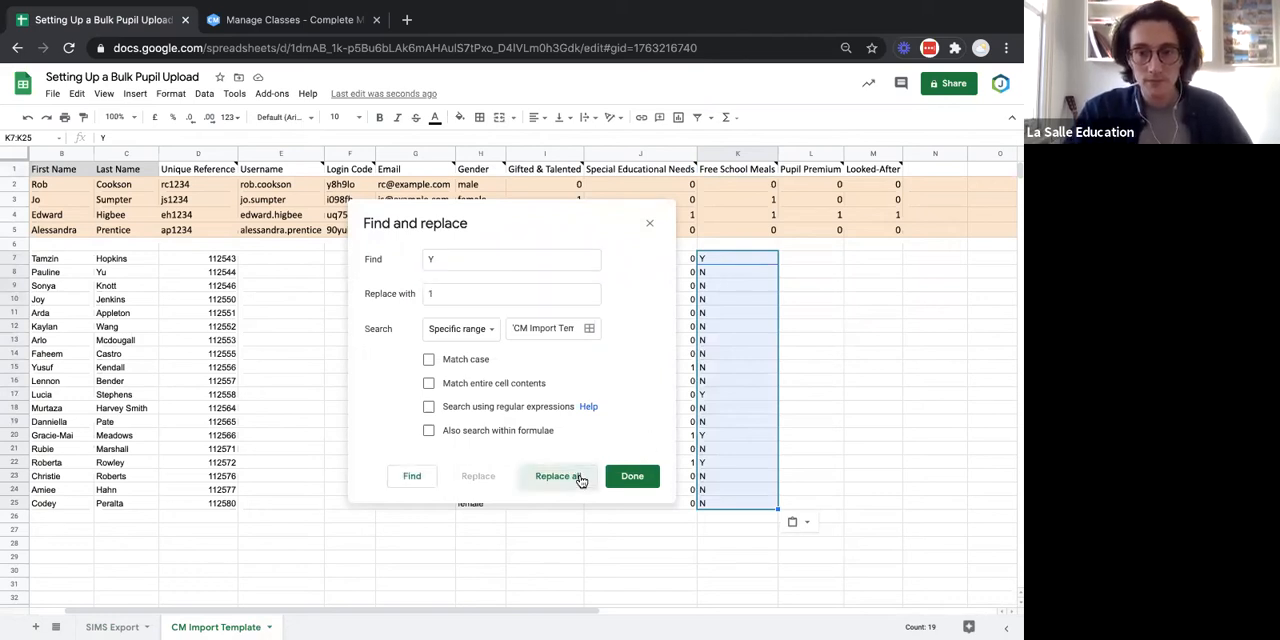
Replace every N with 0 in the Free School Meals range K7:K25 and close Find and replace.
left_click(459, 259)
key("BackSpace")
type("N")
left_click(448, 291)
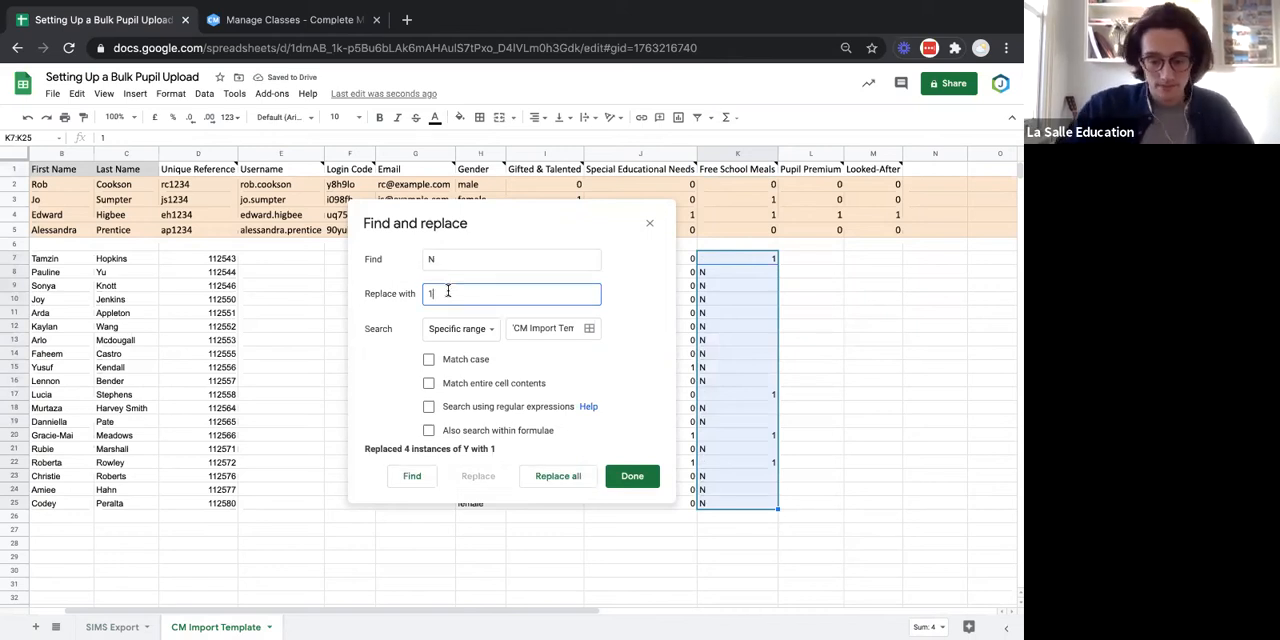
type("0")
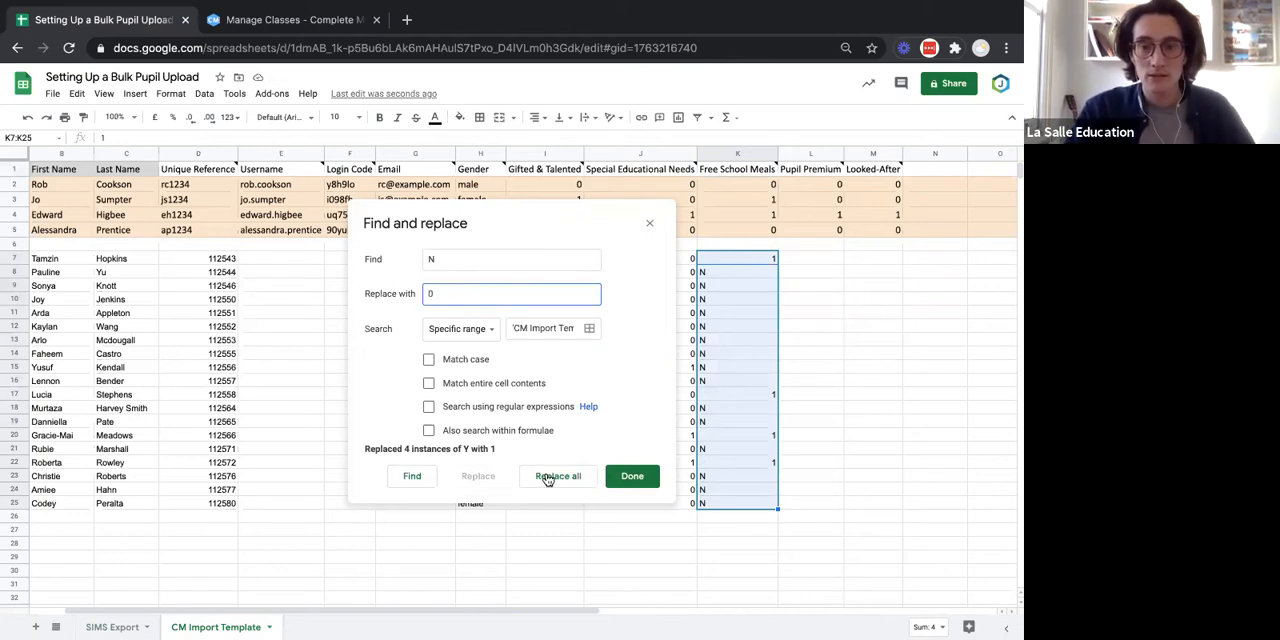
left_click(558, 476)
left_click(630, 478)
left_click(863, 398)
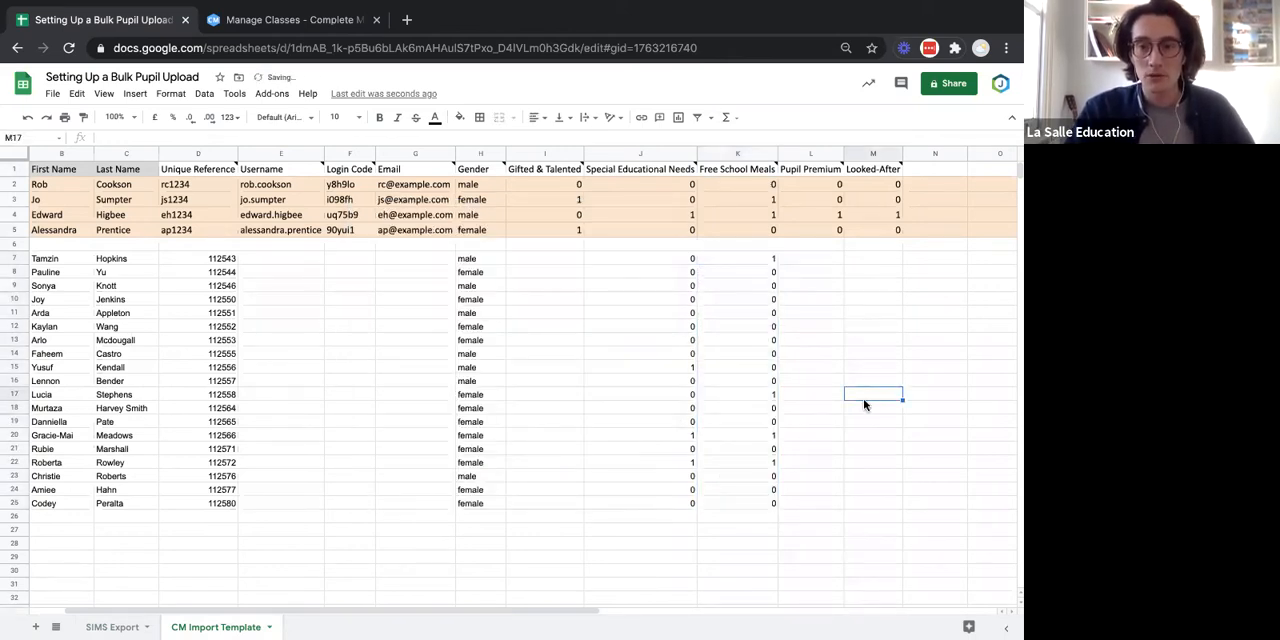
Copy the Pupil Premium Indicator values D2:D20 from the SIMS Export sheet into the template's Pupil Premium column starting at L7.
scroll(863, 398, "right", 1)
left_click(118, 626)
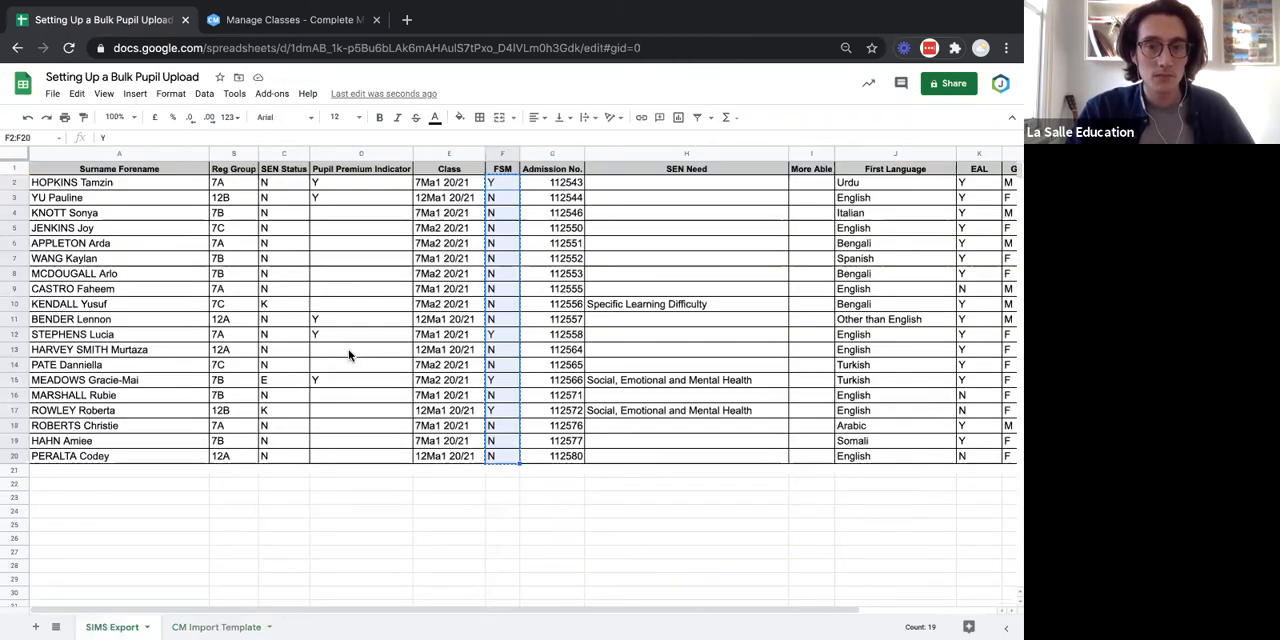
left_click(349, 351)
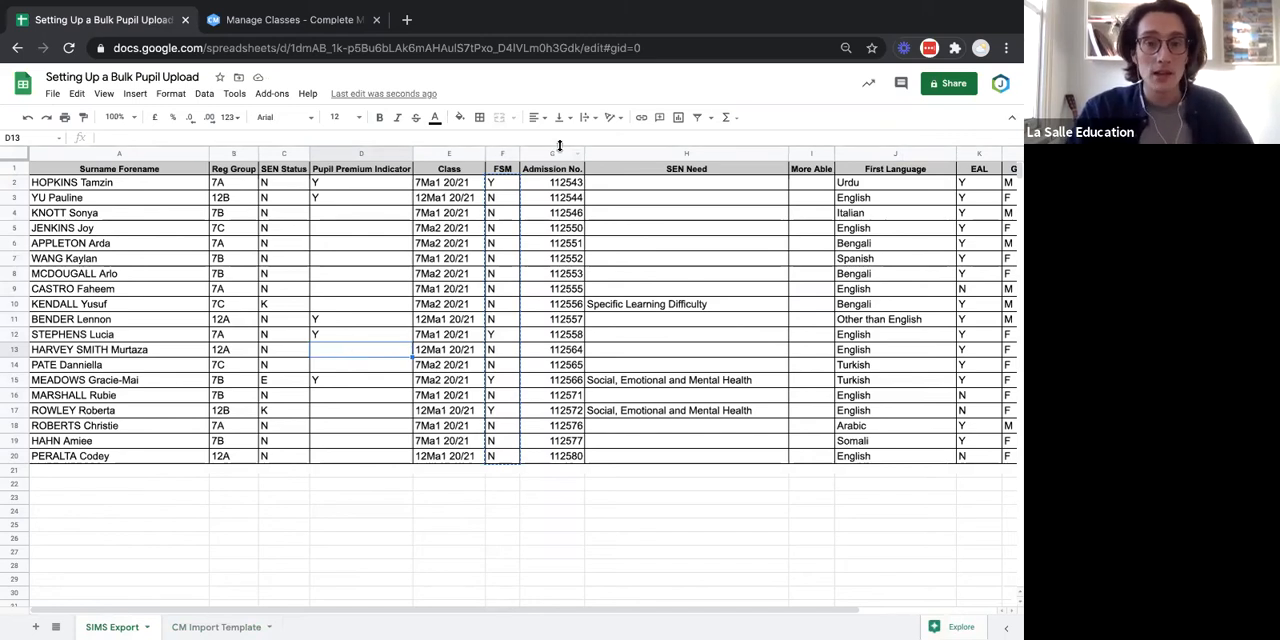
left_click(373, 186)
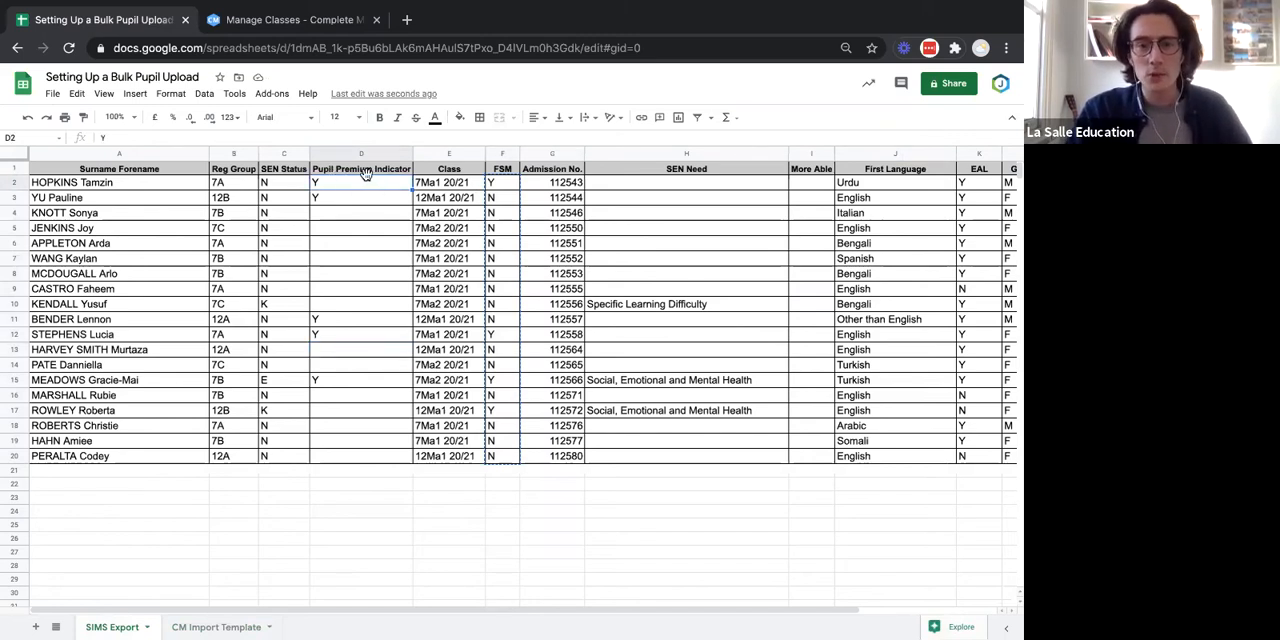
left_click_drag(379, 187, 361, 455)
key("super+c")
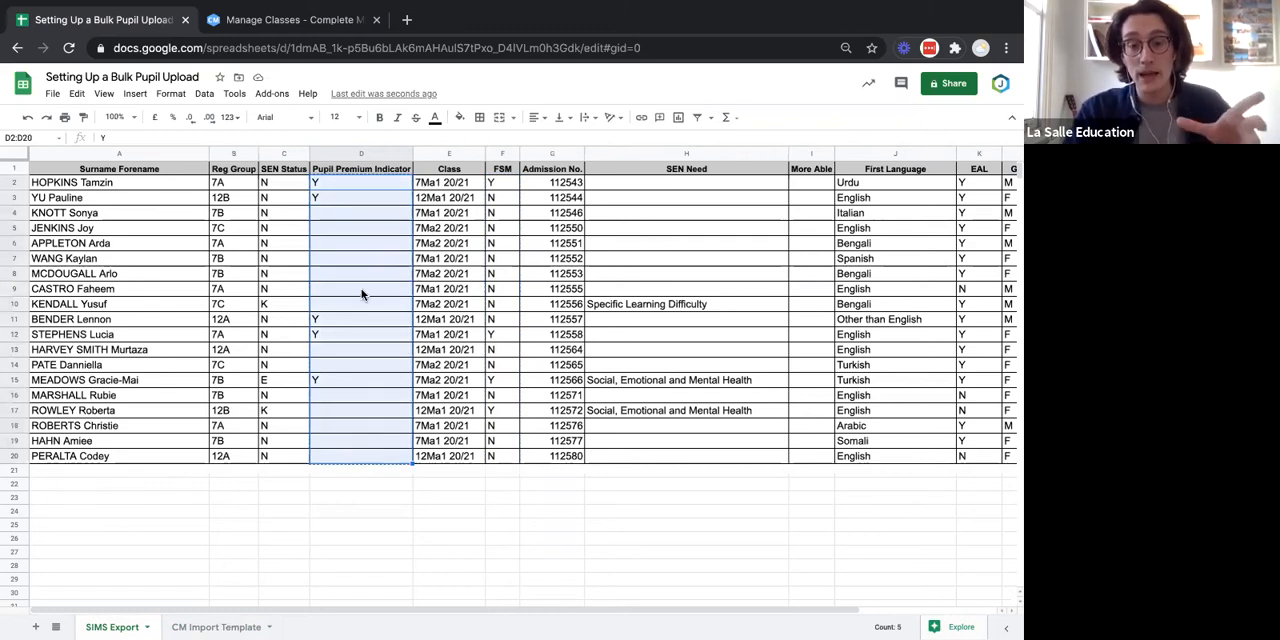
left_click(200, 627)
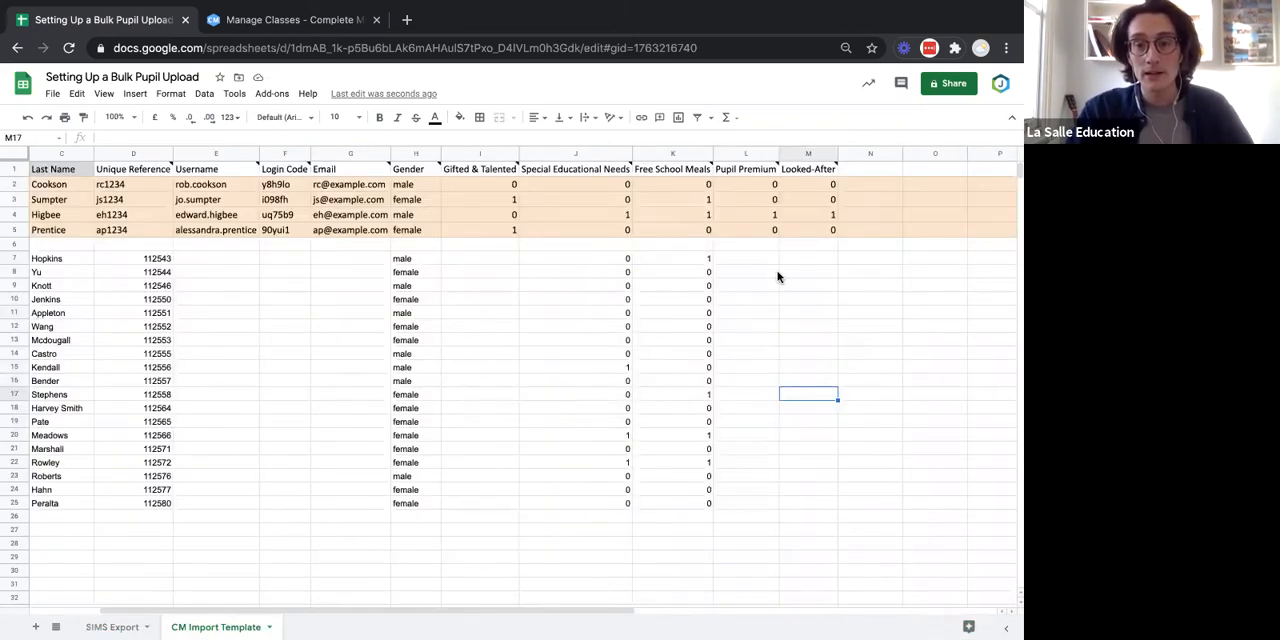
left_click(763, 263)
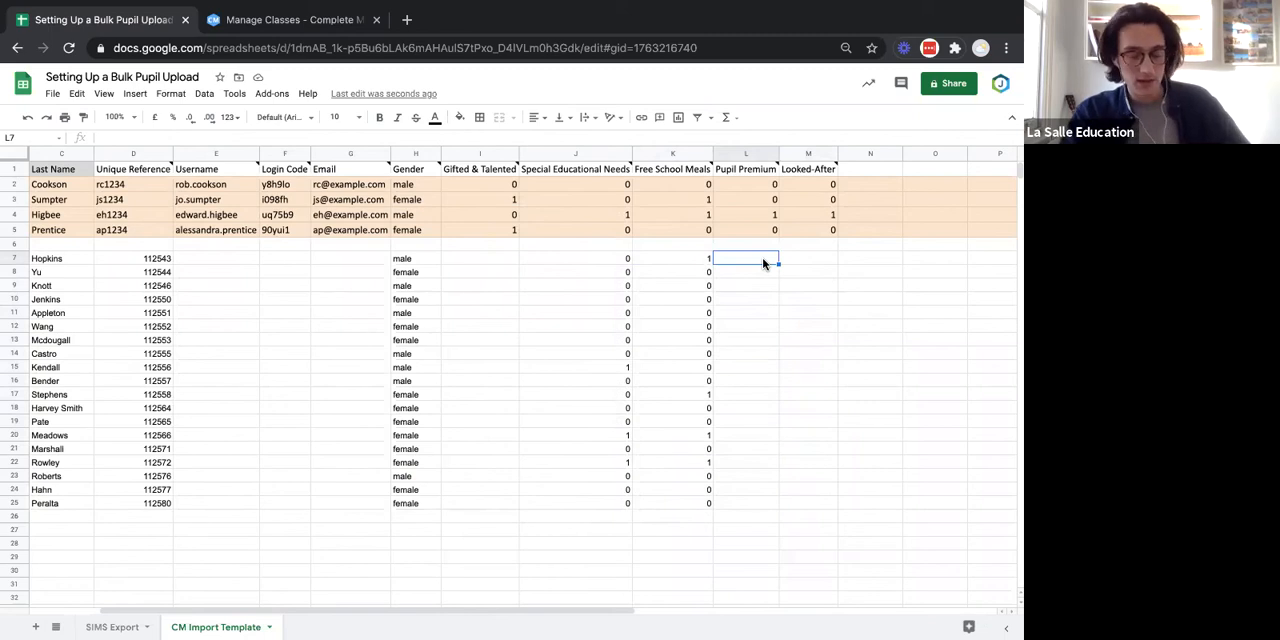
key("super+v")
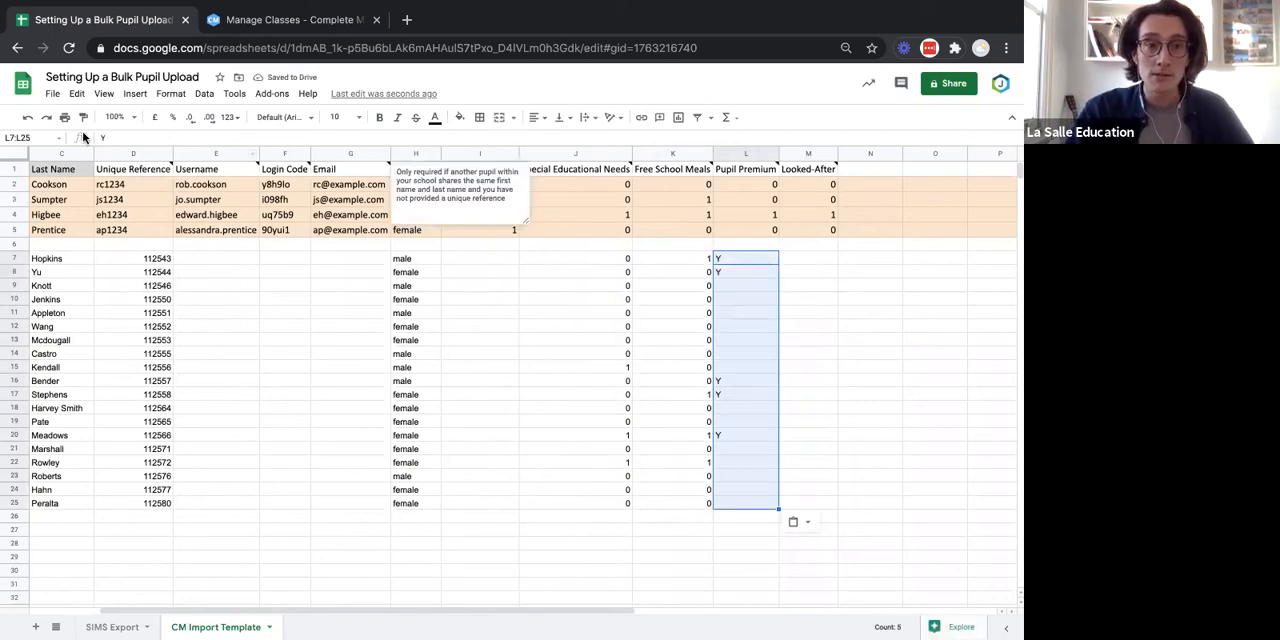
left_click(78, 94)
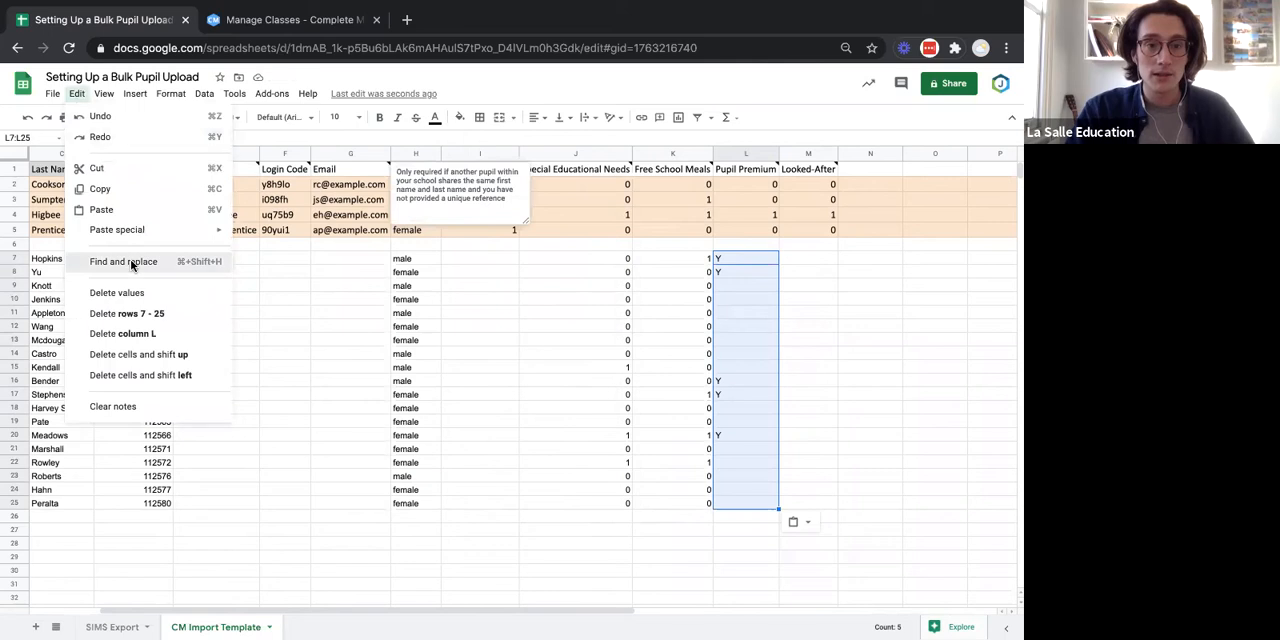
left_click(130, 264)
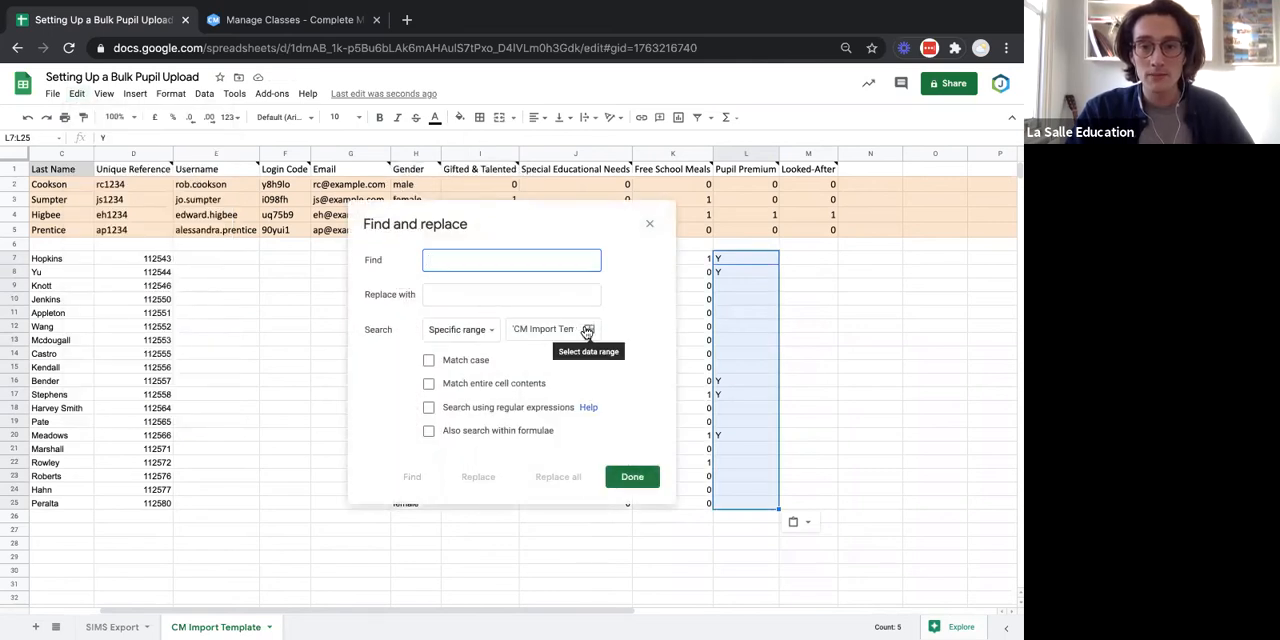
left_click(589, 329)
left_click(541, 303)
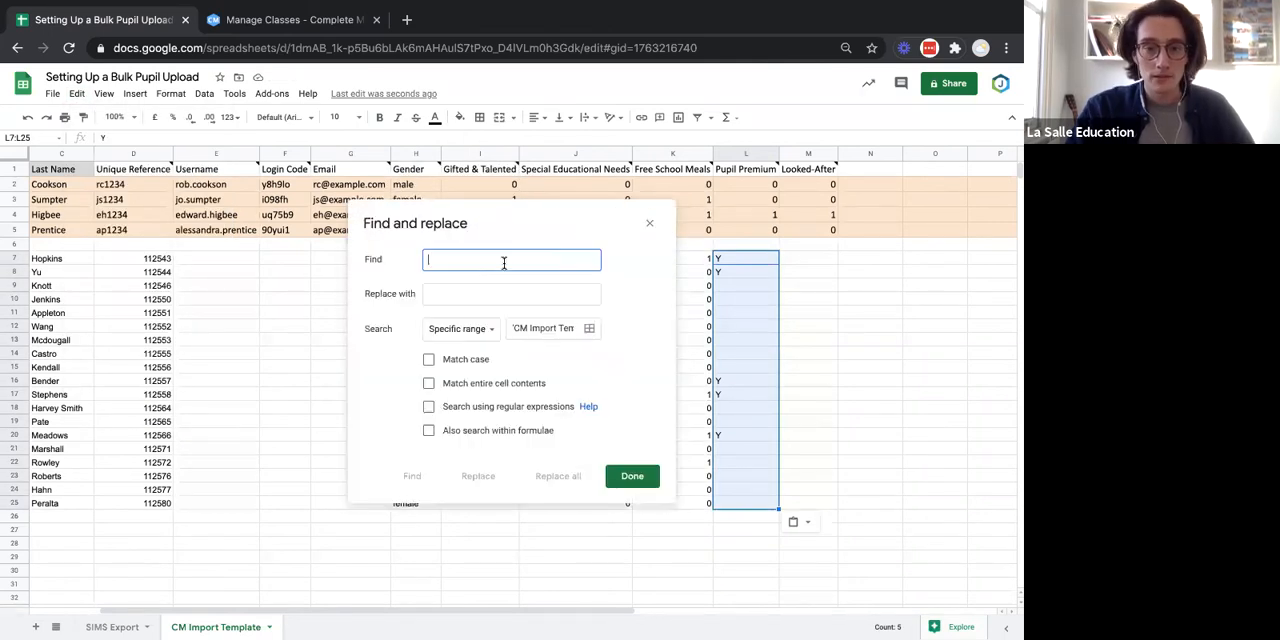
type("Y")
left_click(507, 292)
type("1")
left_click(632, 476)
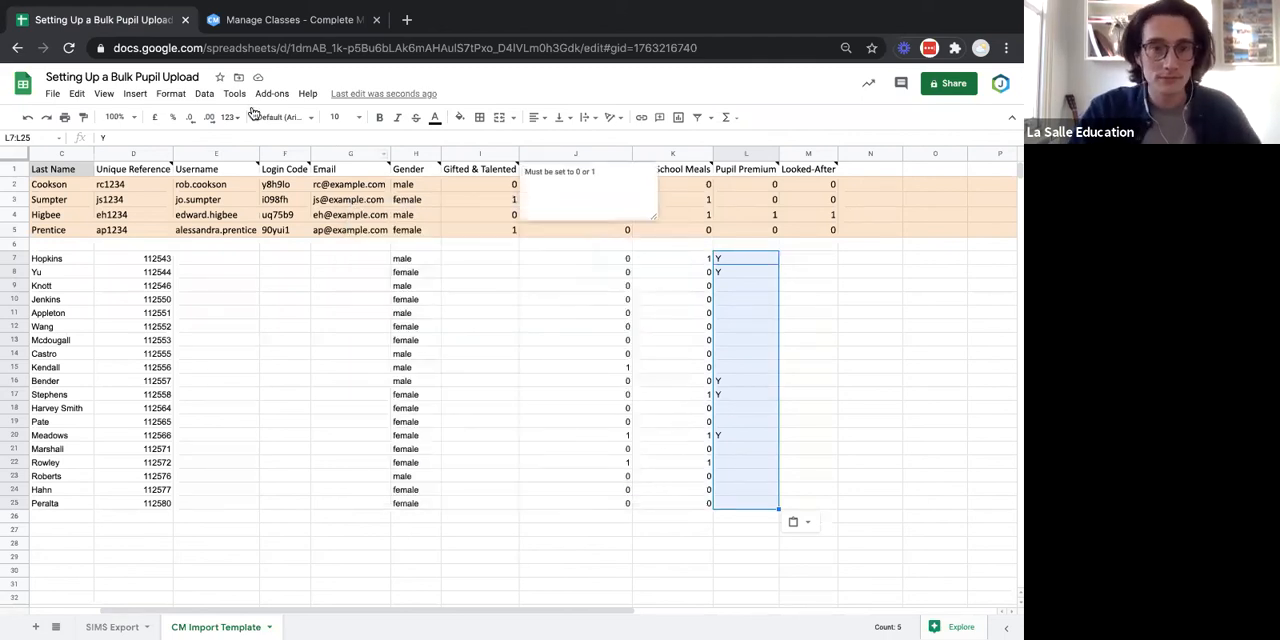
Replace every Y with 1 in the Pupil Premium range L7:L25 using Find and replace.
left_click(77, 95)
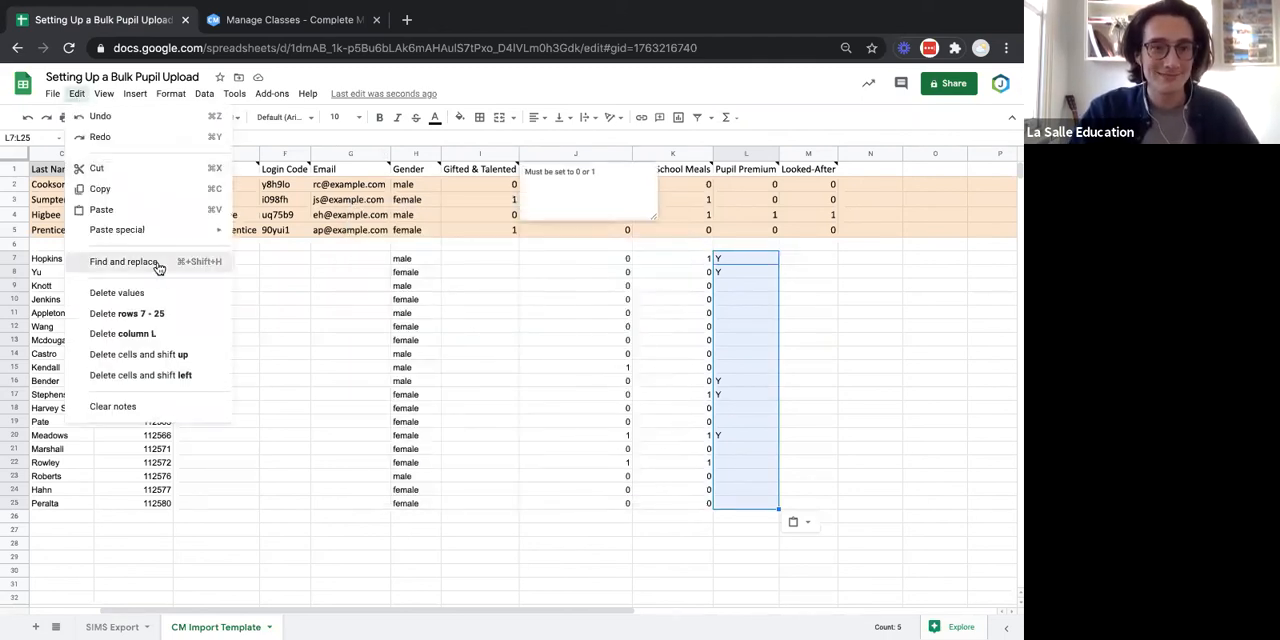
left_click(155, 262)
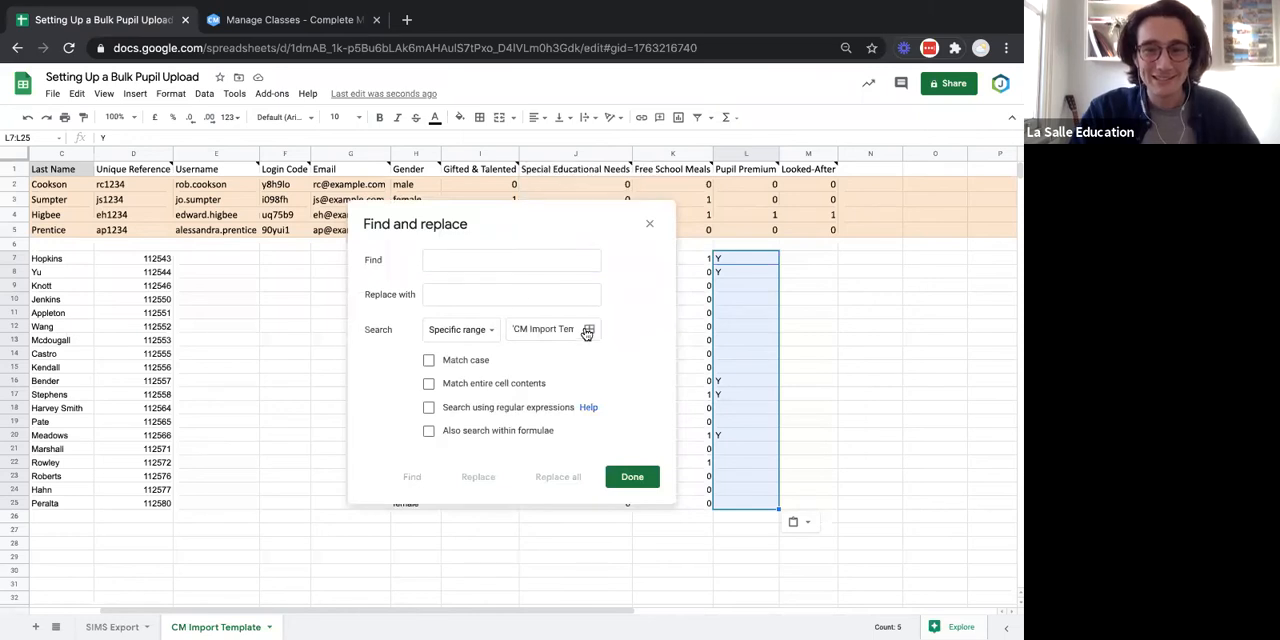
left_click(589, 329)
left_click(541, 301)
type("Y")
left_click(505, 297)
type("1")
left_click(560, 477)
left_click(634, 477)
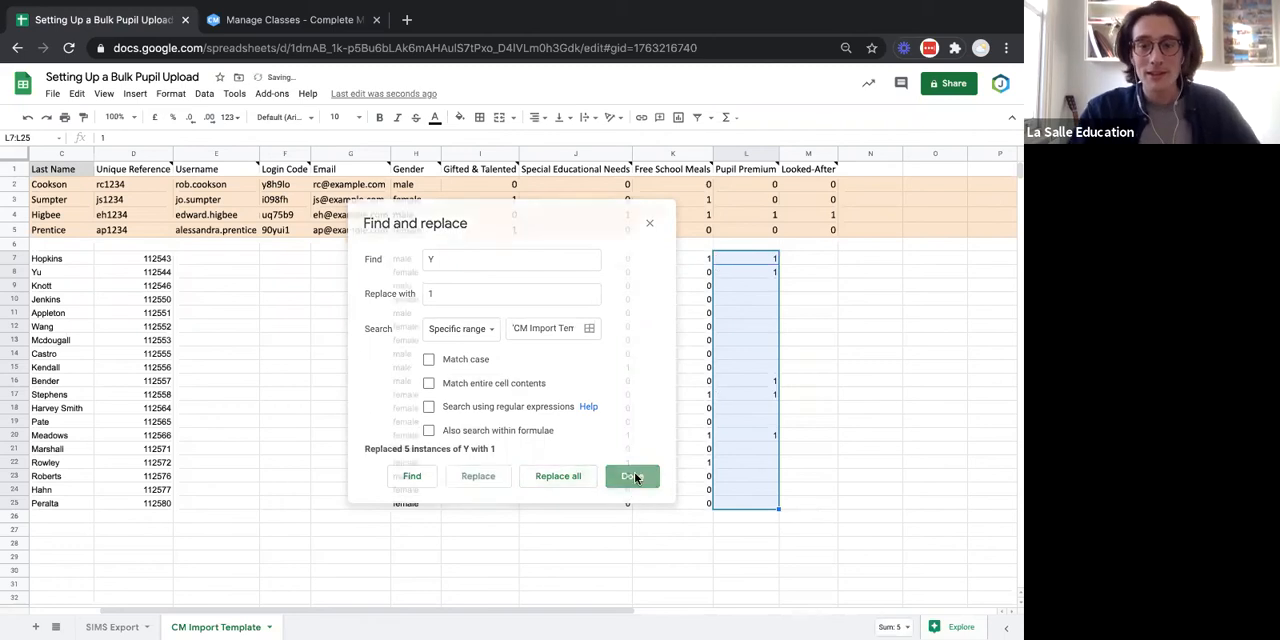
left_click(822, 408)
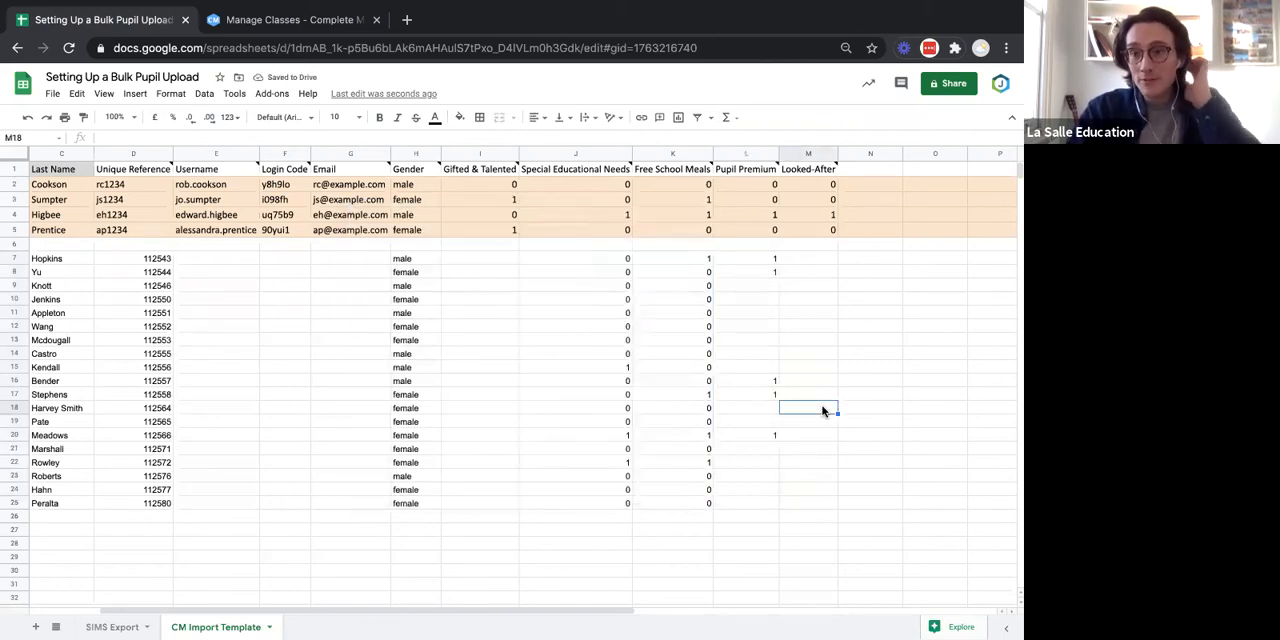
Check the SIMS Export columns for Looked-After data and review the pupil columns filled in on the CM Import Template sheet.
left_click(754, 288)
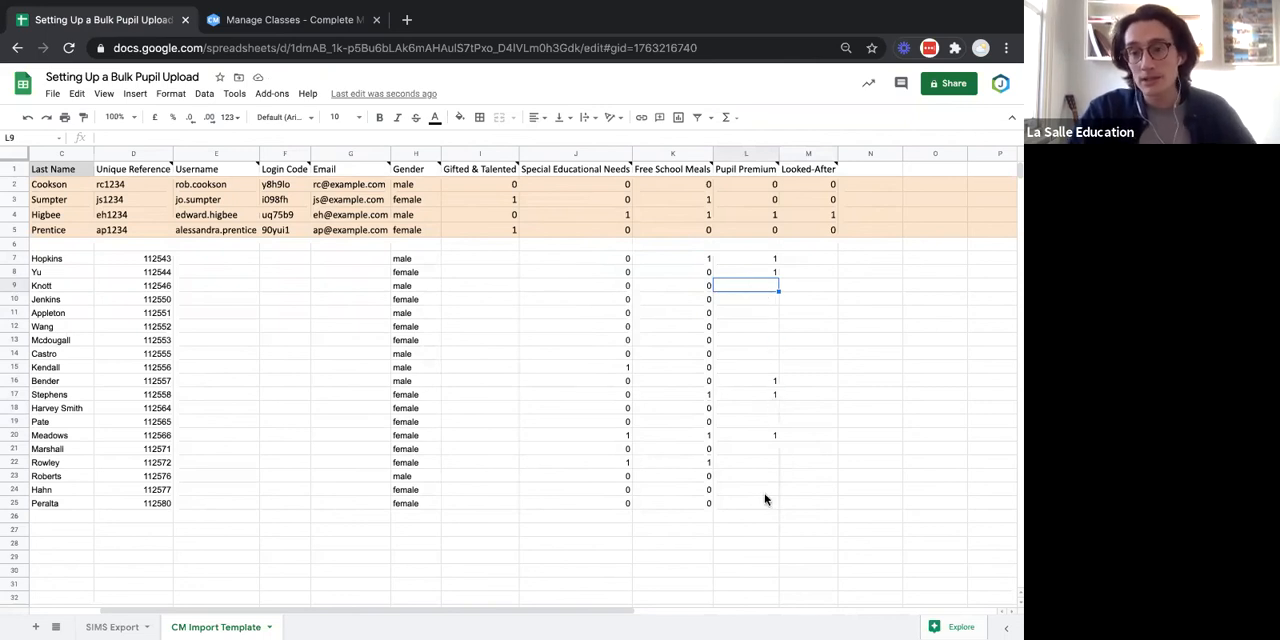
scroll(765, 500, "right", 1)
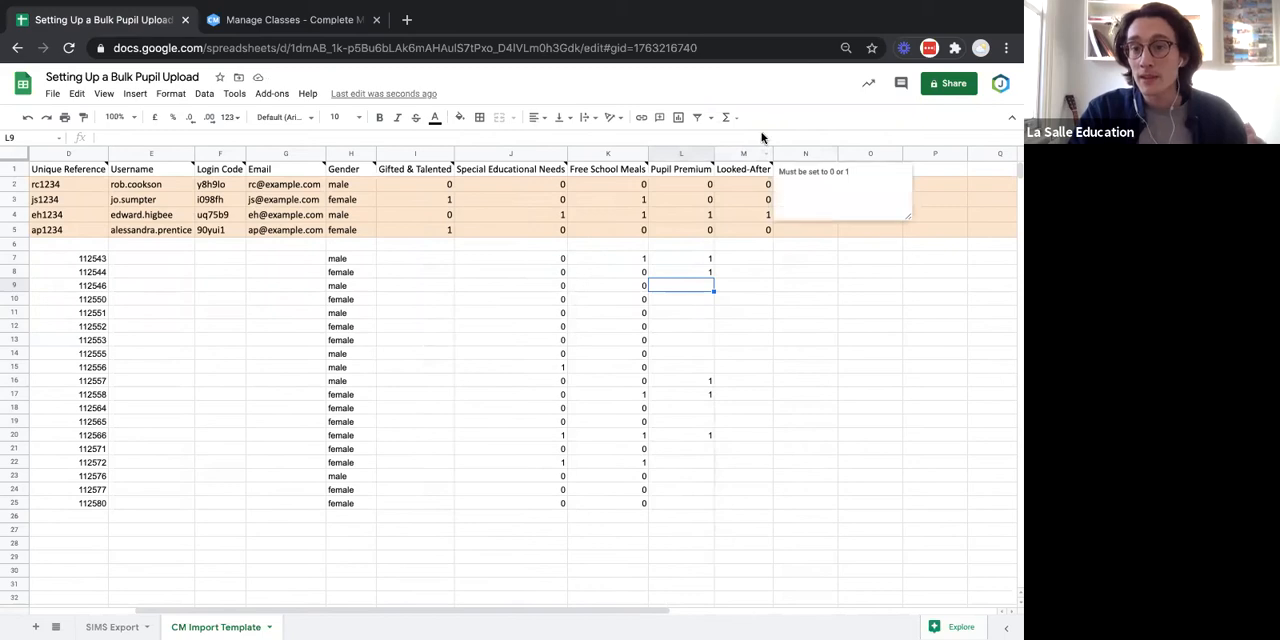
left_click(742, 170)
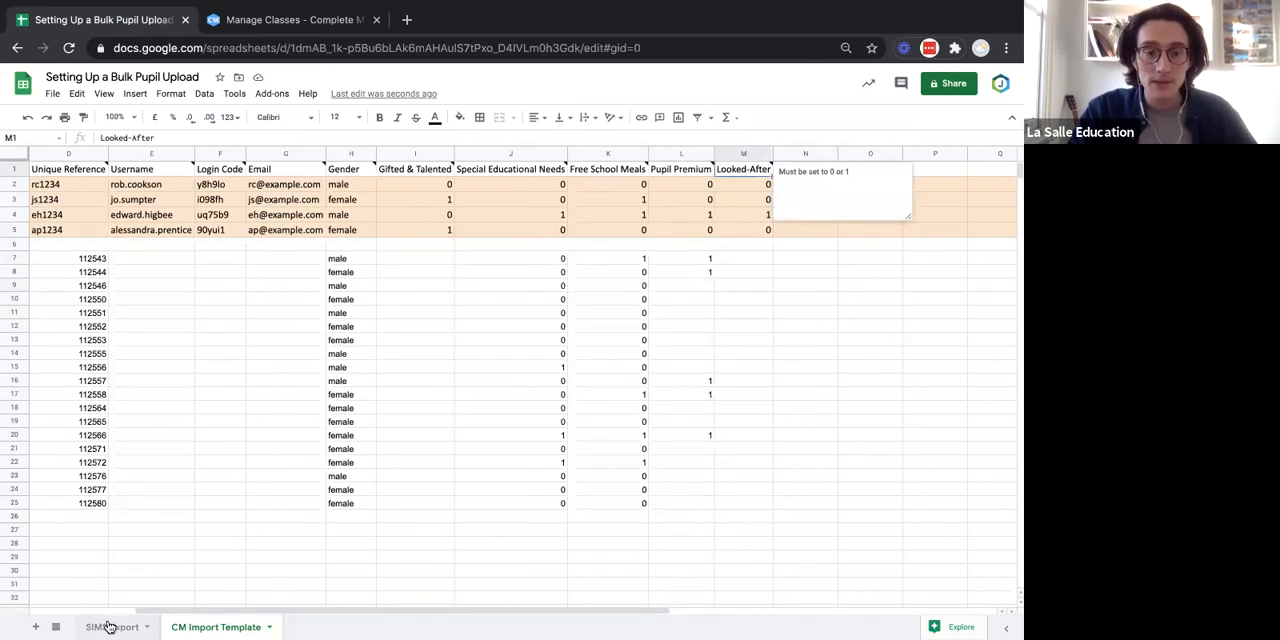
key("ctrl+shift+Page_Up")
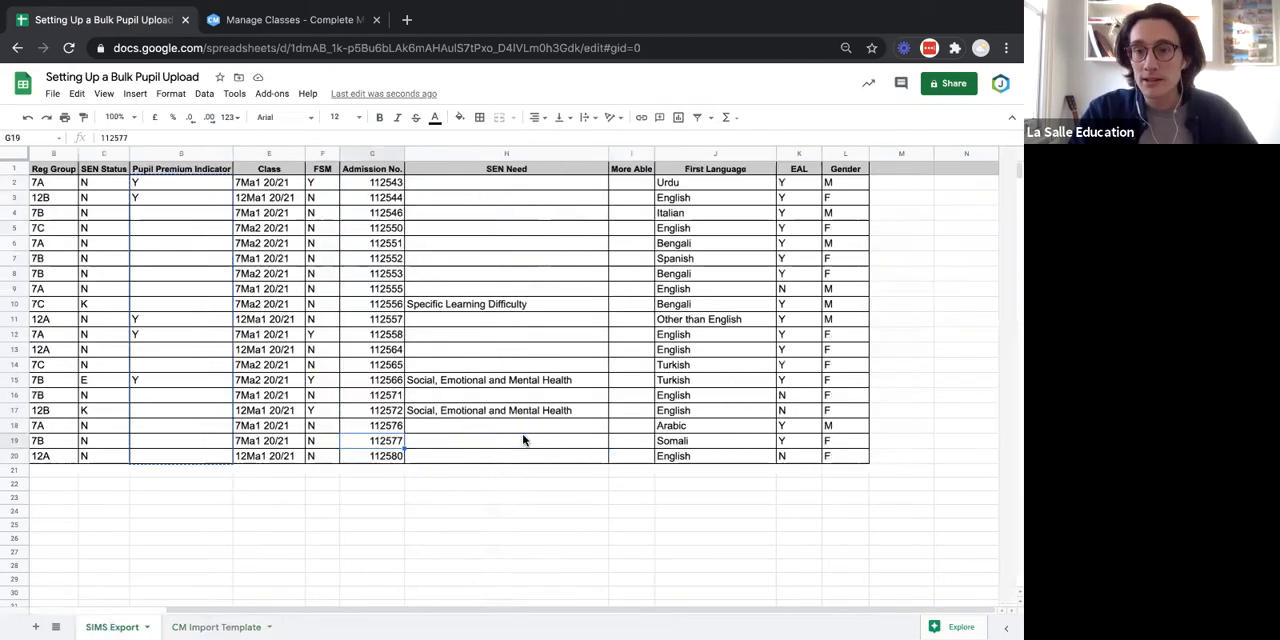
scroll(832, 423, "left", 3)
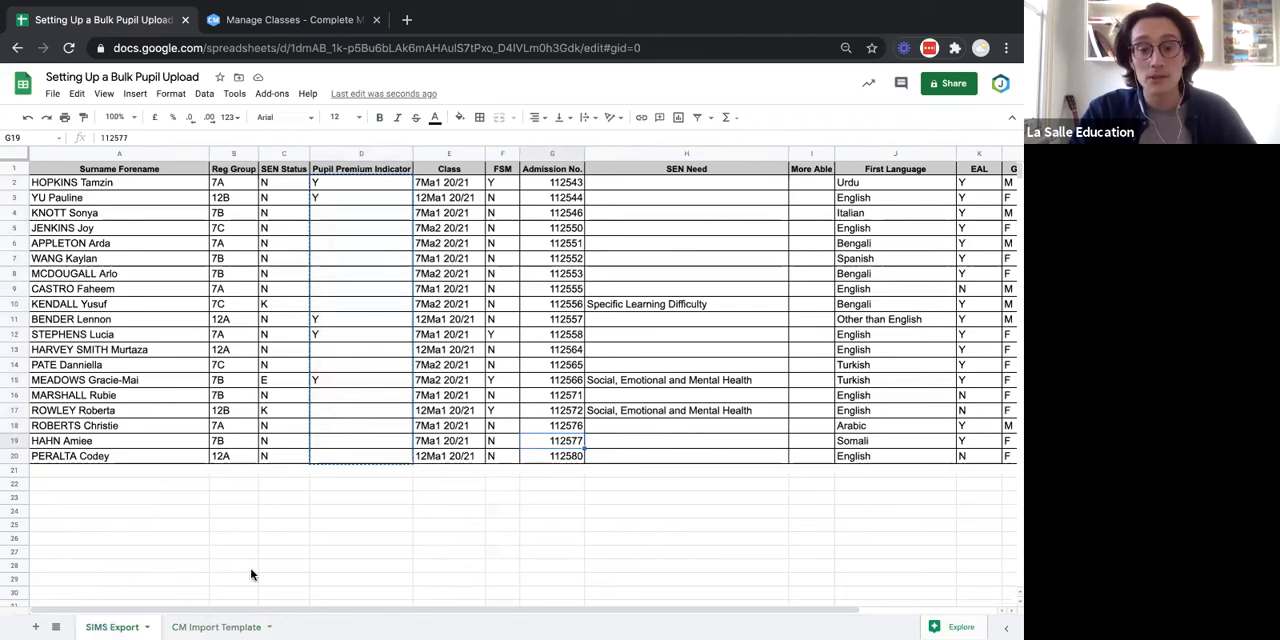
left_click(209, 627)
left_click(768, 322)
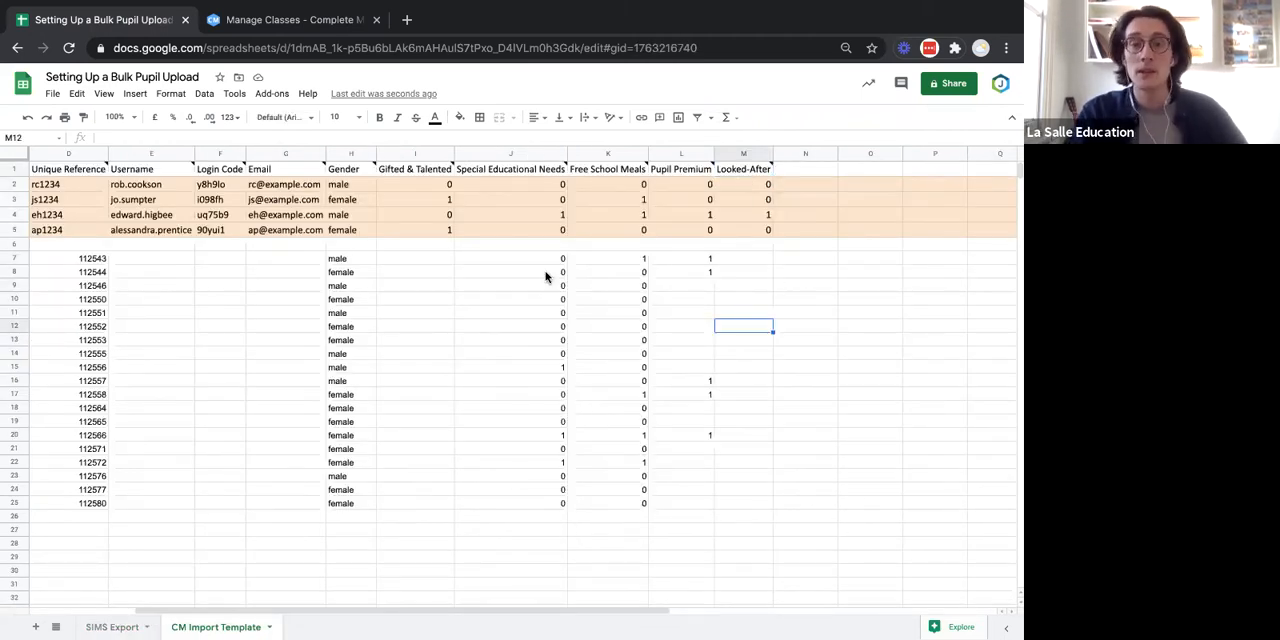
scroll(507, 230, "left", 3)
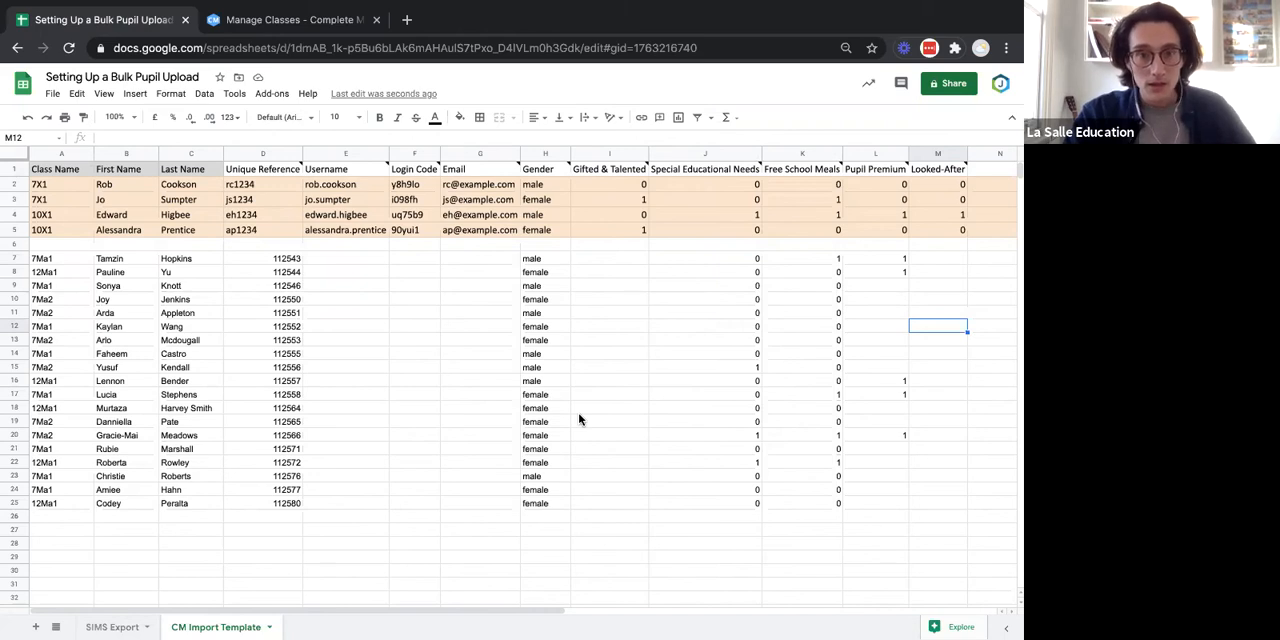
scroll(578, 420, "right", 1)
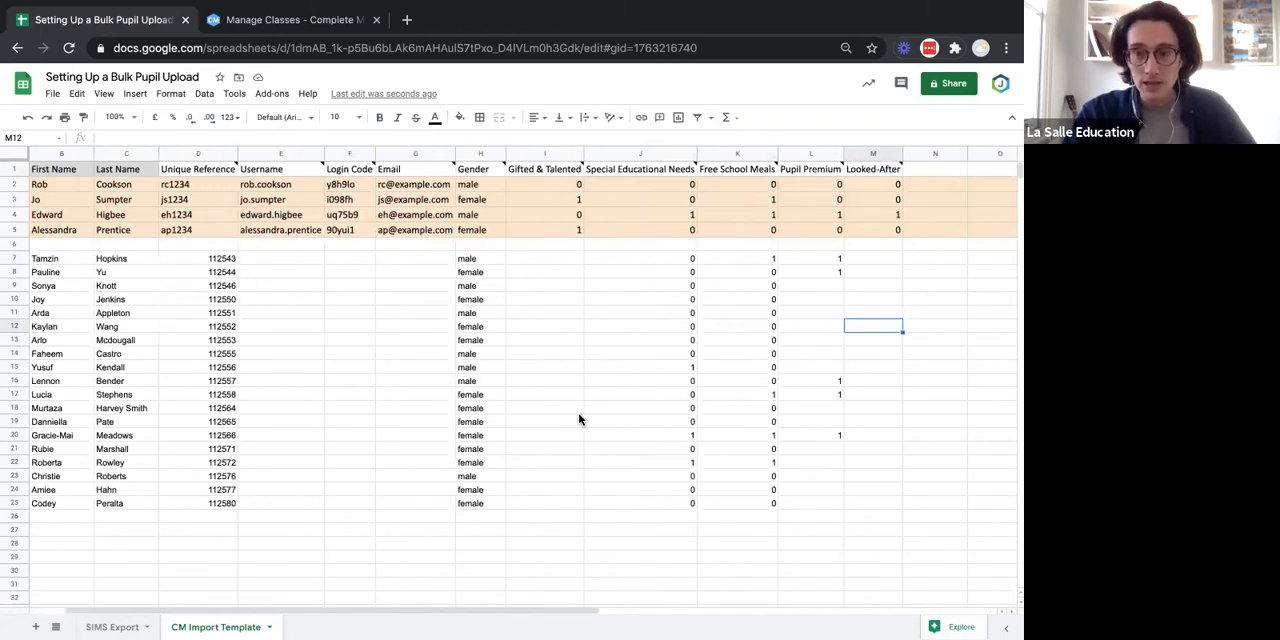
Delete rows 2 to 6, the sample pupils and the blank row, from the CM Import Template sheet.
scroll(578, 420, "left", 1)
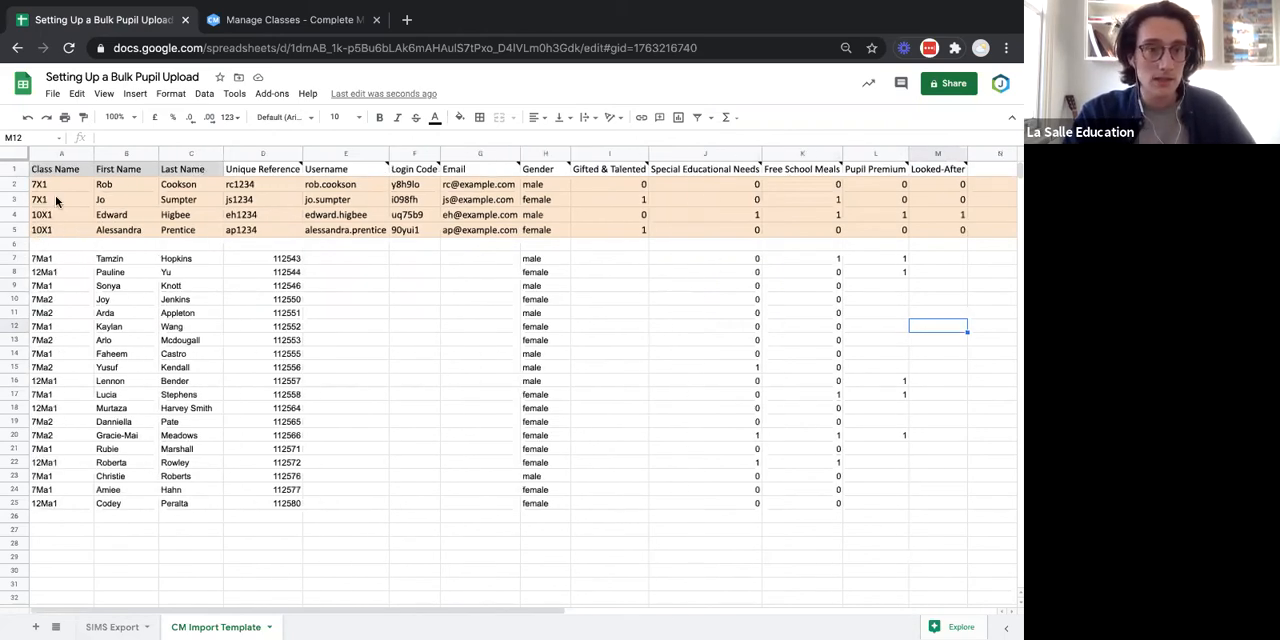
left_click(14, 185)
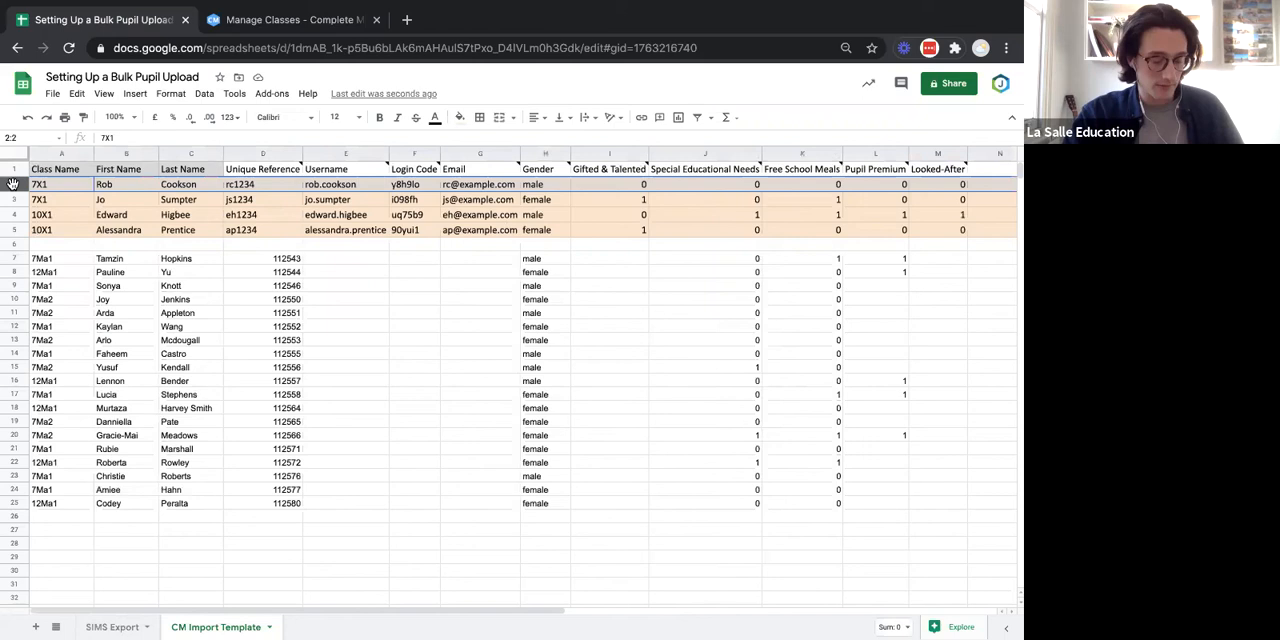
left_click(14, 244, "shift")
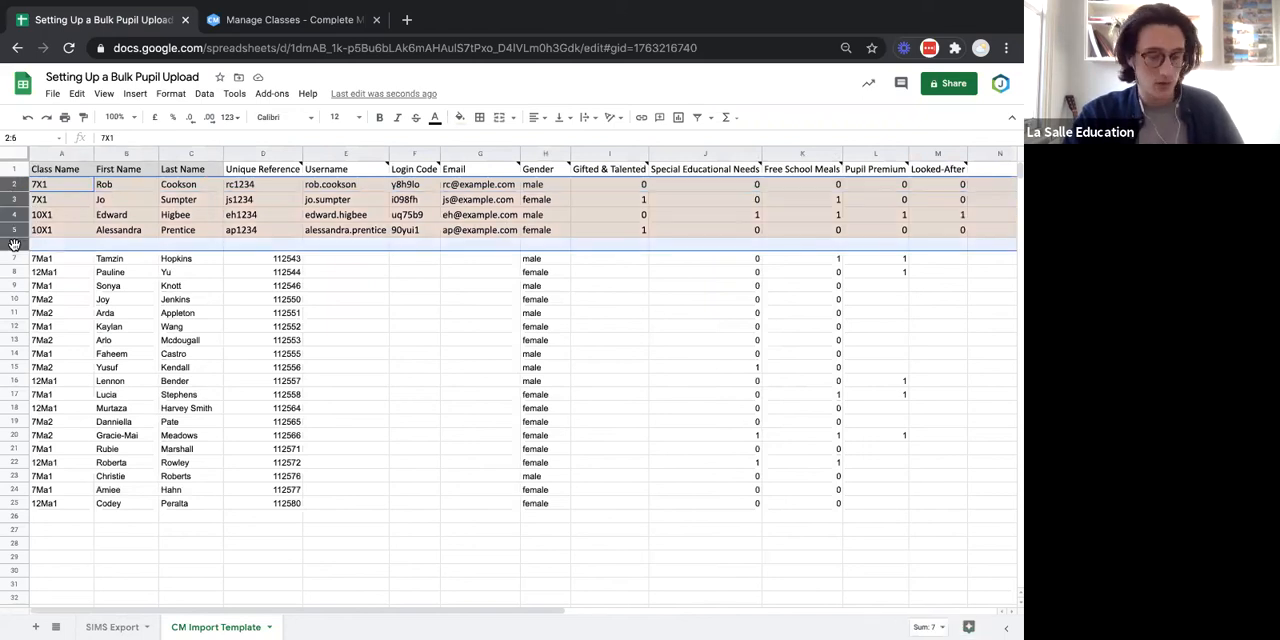
right_click(14, 245)
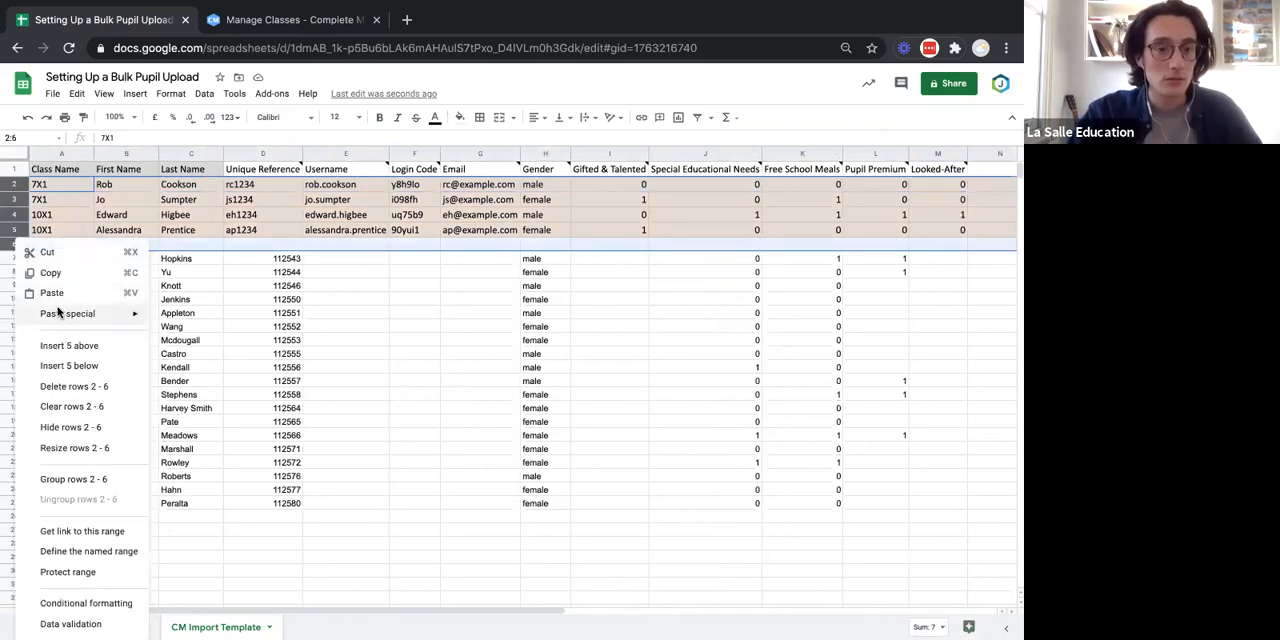
left_click(97, 388)
left_click(364, 404)
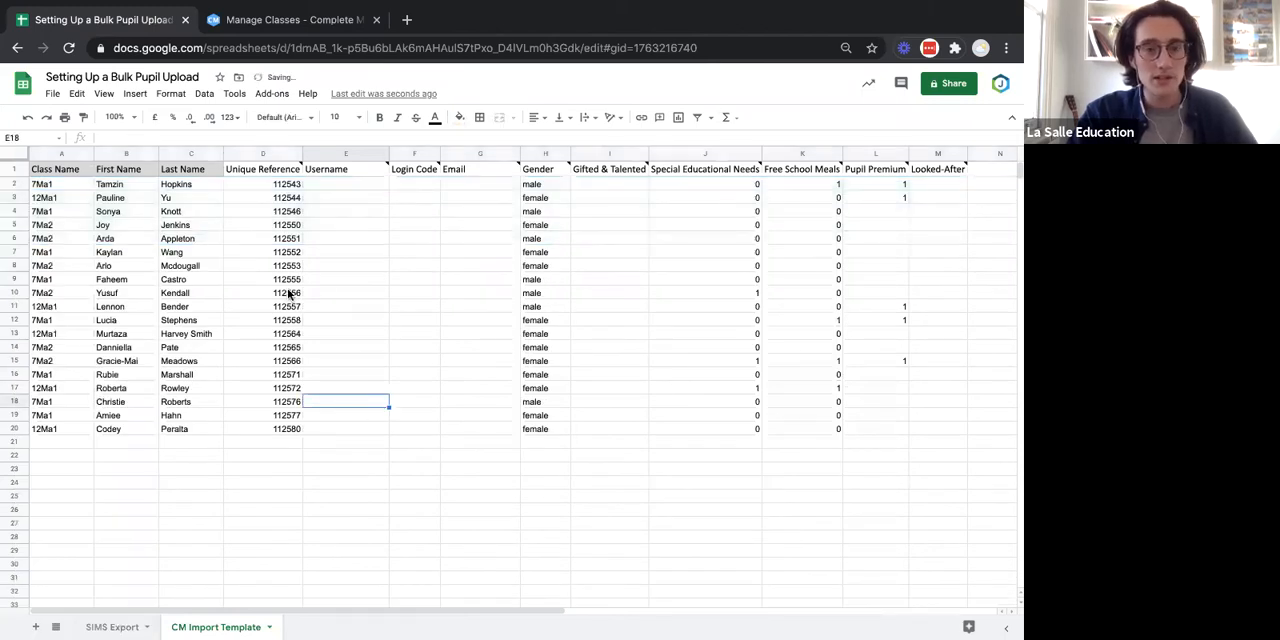
Review the CM Import Template columns from Class Name to Looked-After, including the notes on the Unique Reference and Username headers.
left_click(79, 172)
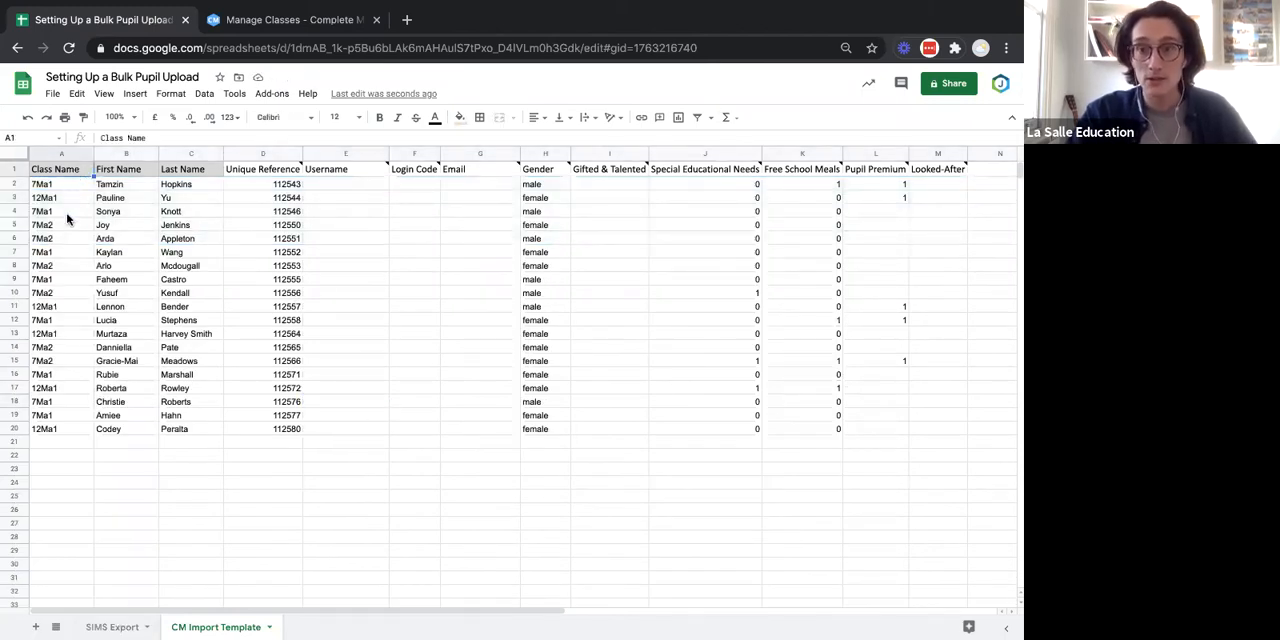
left_click(136, 172)
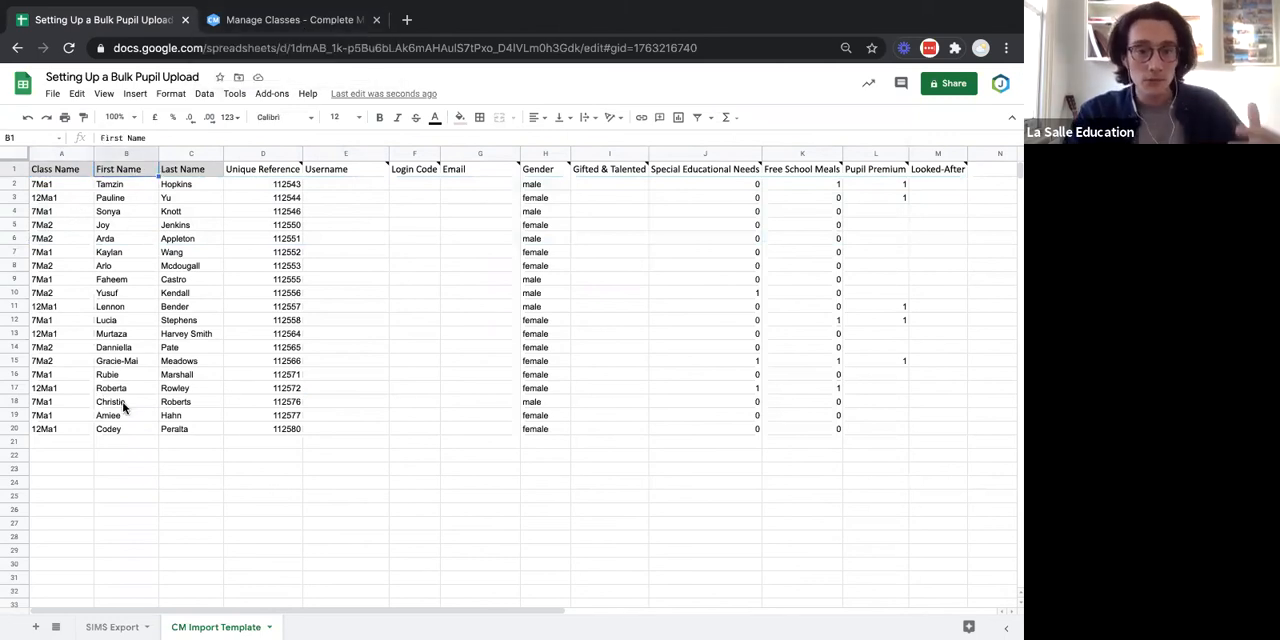
left_click(201, 173)
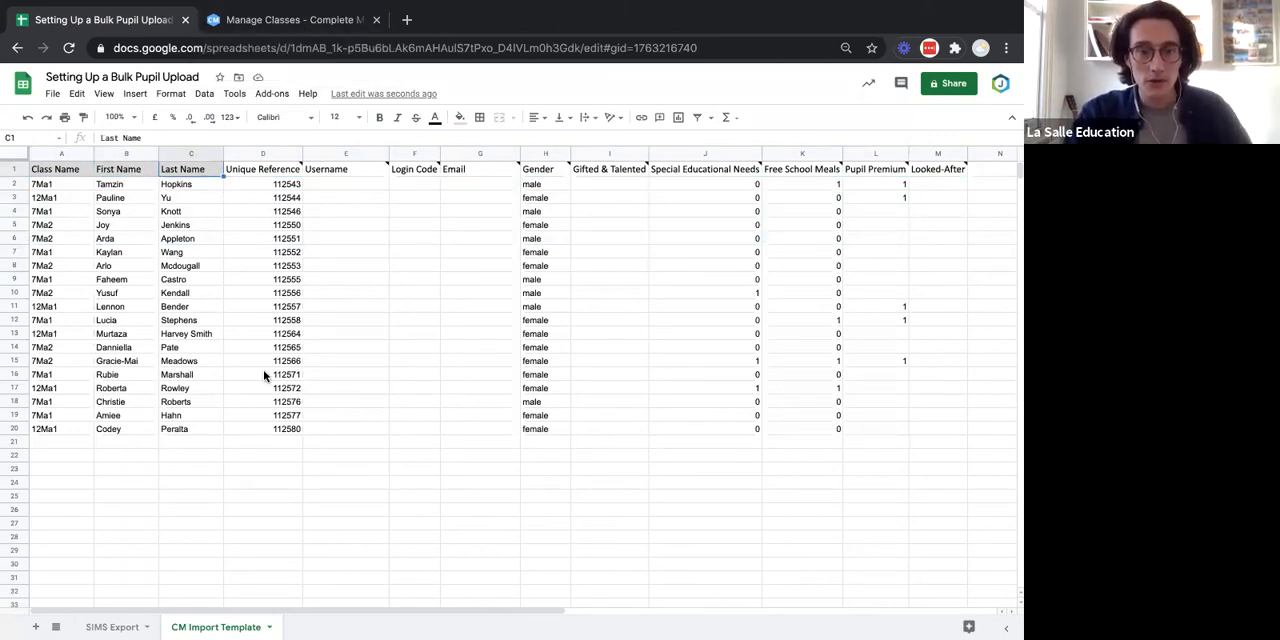
left_click(270, 172)
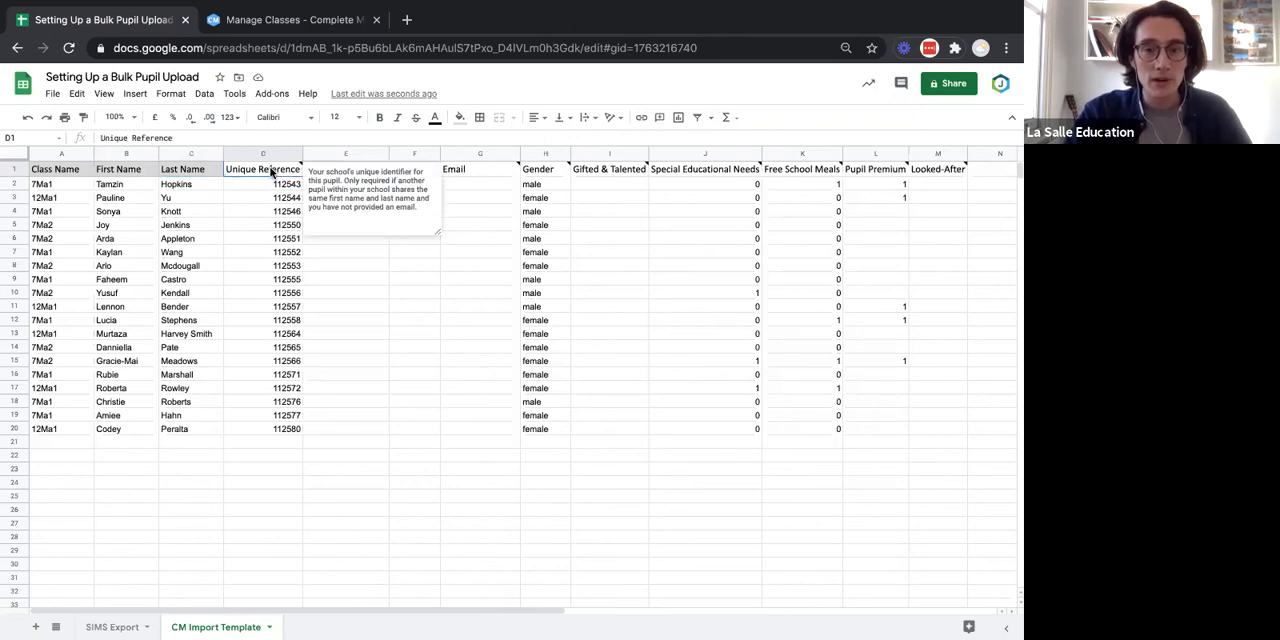
left_click(270, 187)
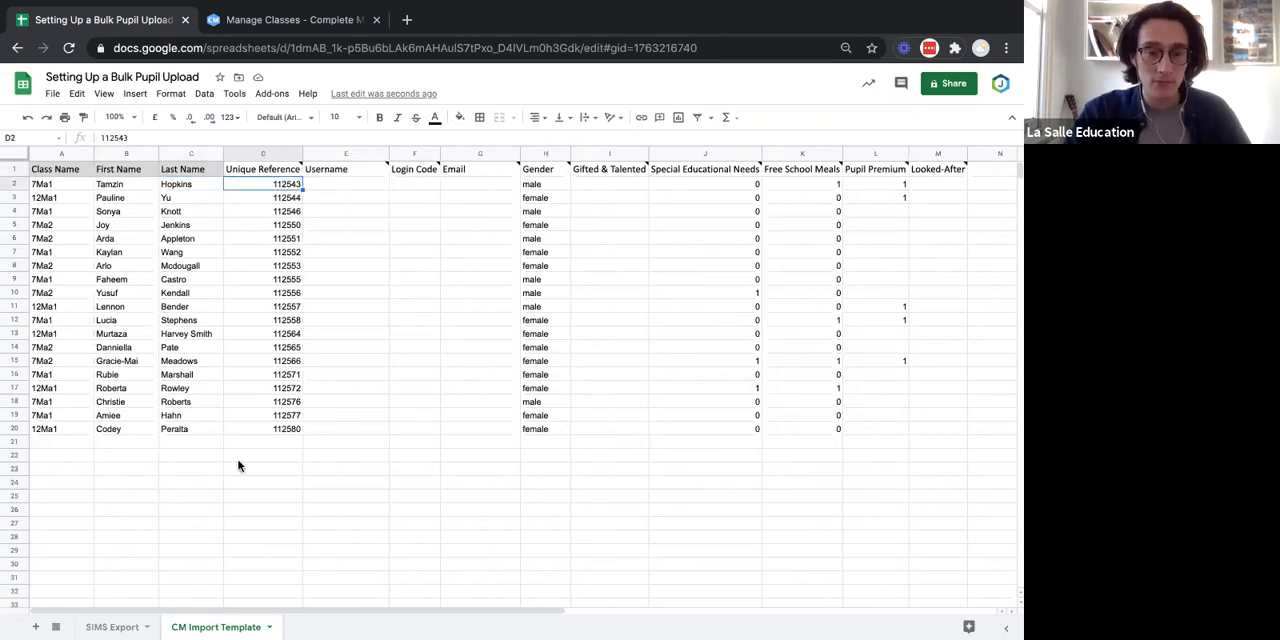
left_click(353, 176)
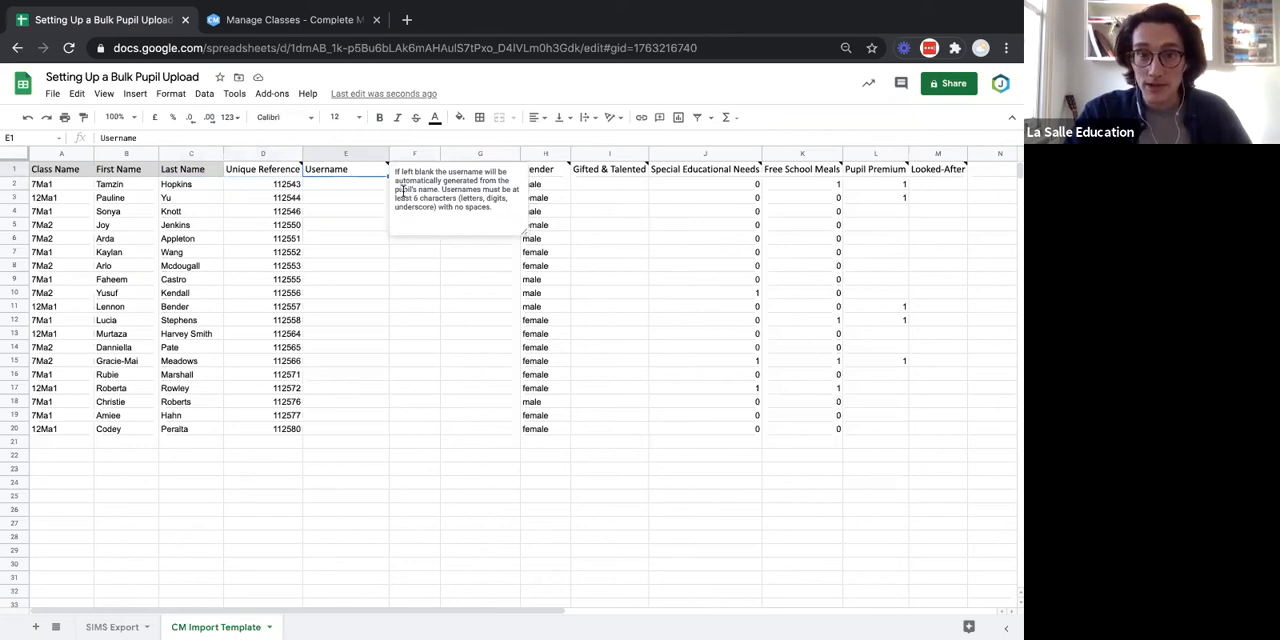
left_click(397, 324)
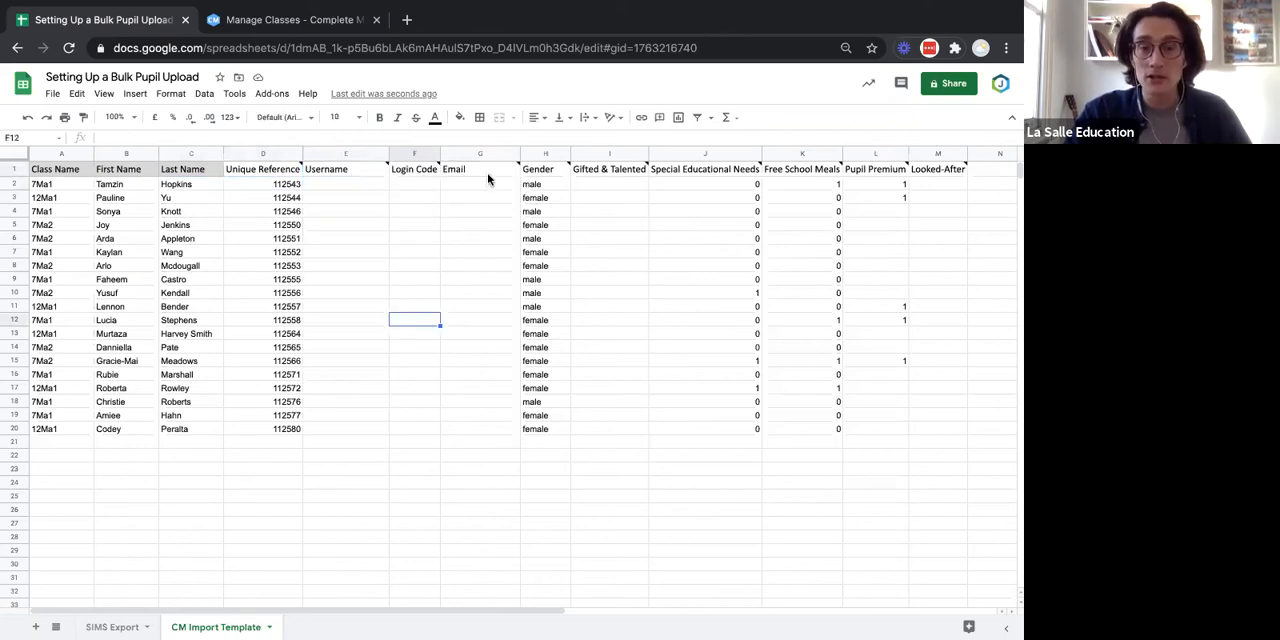
left_click(542, 186)
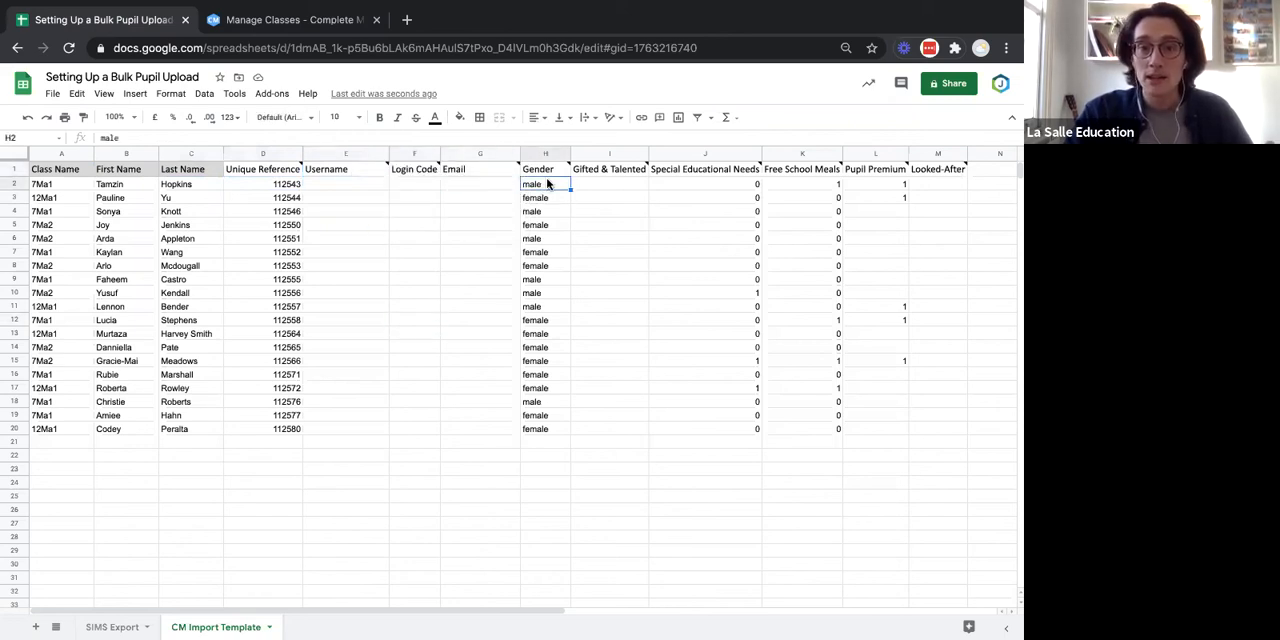
left_click(623, 186)
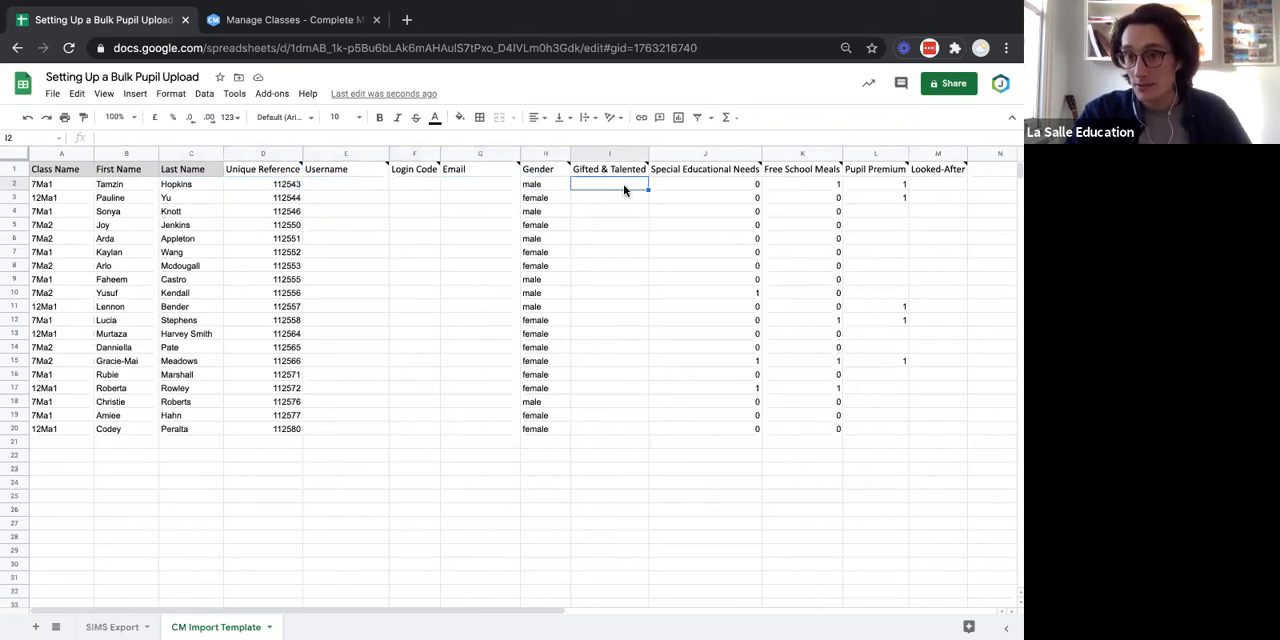
scroll(623, 184, "right", 2)
left_click(623, 184)
scroll(623, 184, "right", 3)
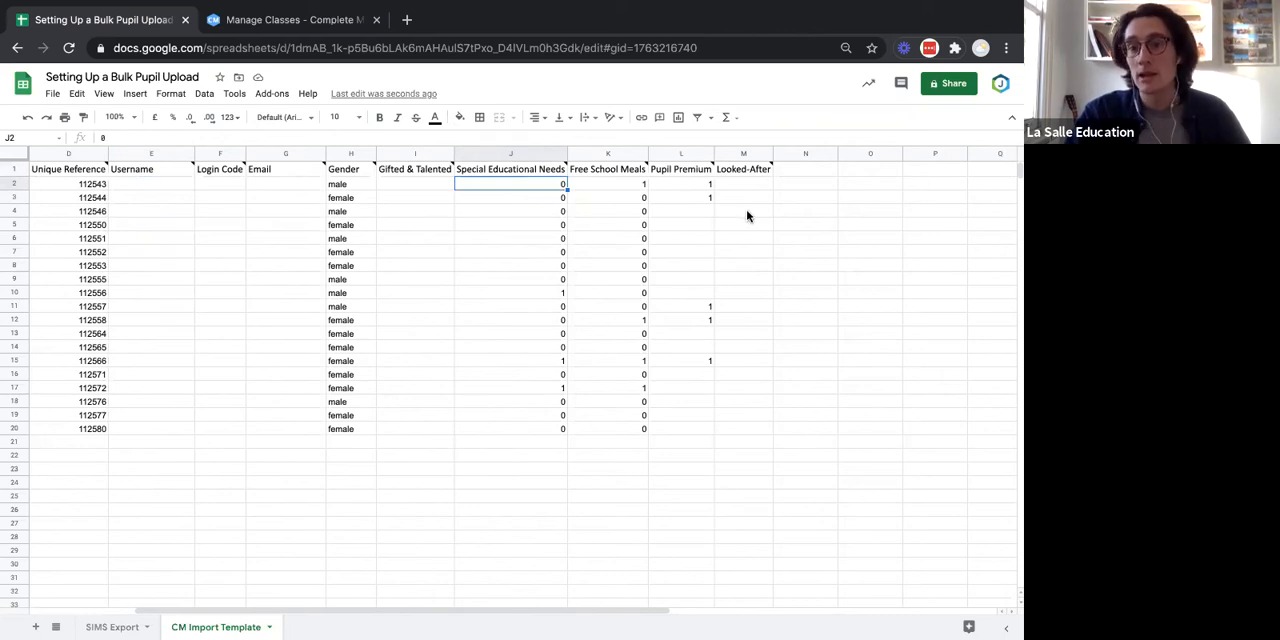
scroll(745, 226, "left", 3)
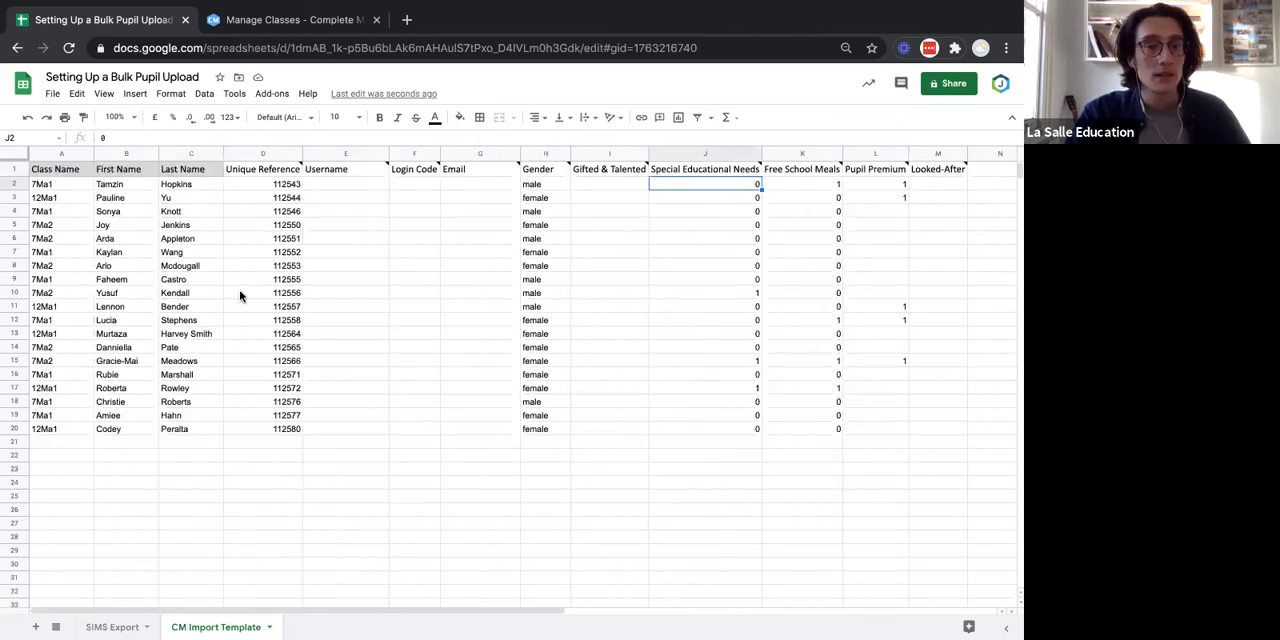
Download the current CM Import Template sheet as a comma-separated values (.csv) file.
left_click(52, 95)
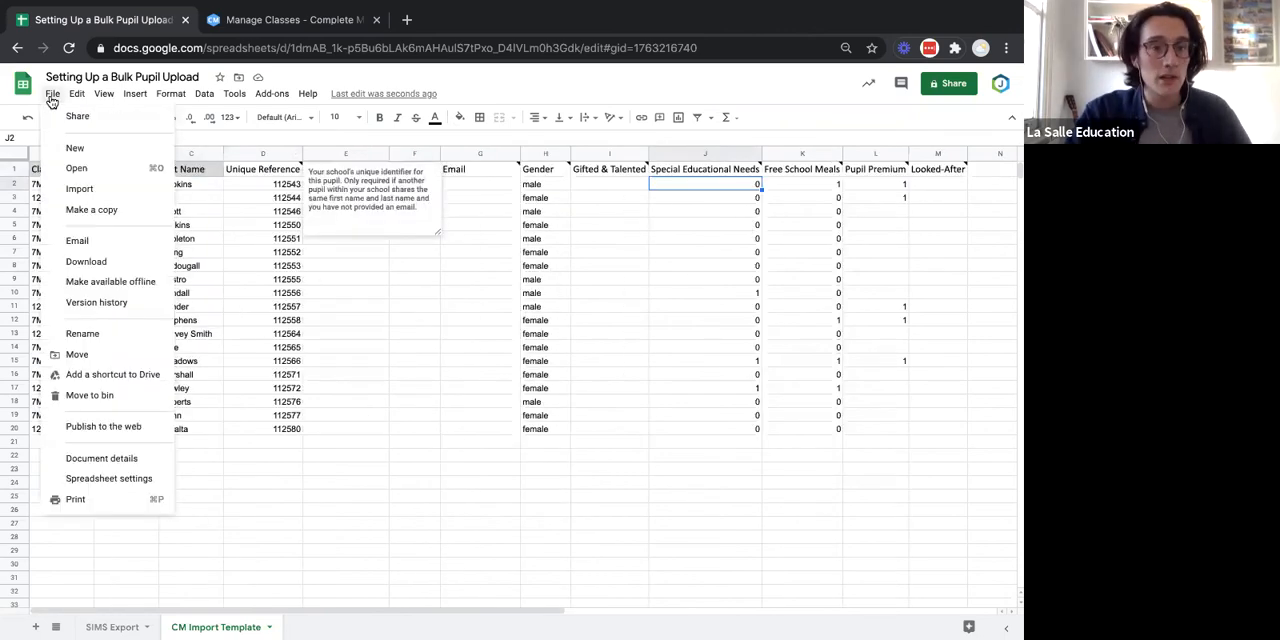
mouse_move(119, 266)
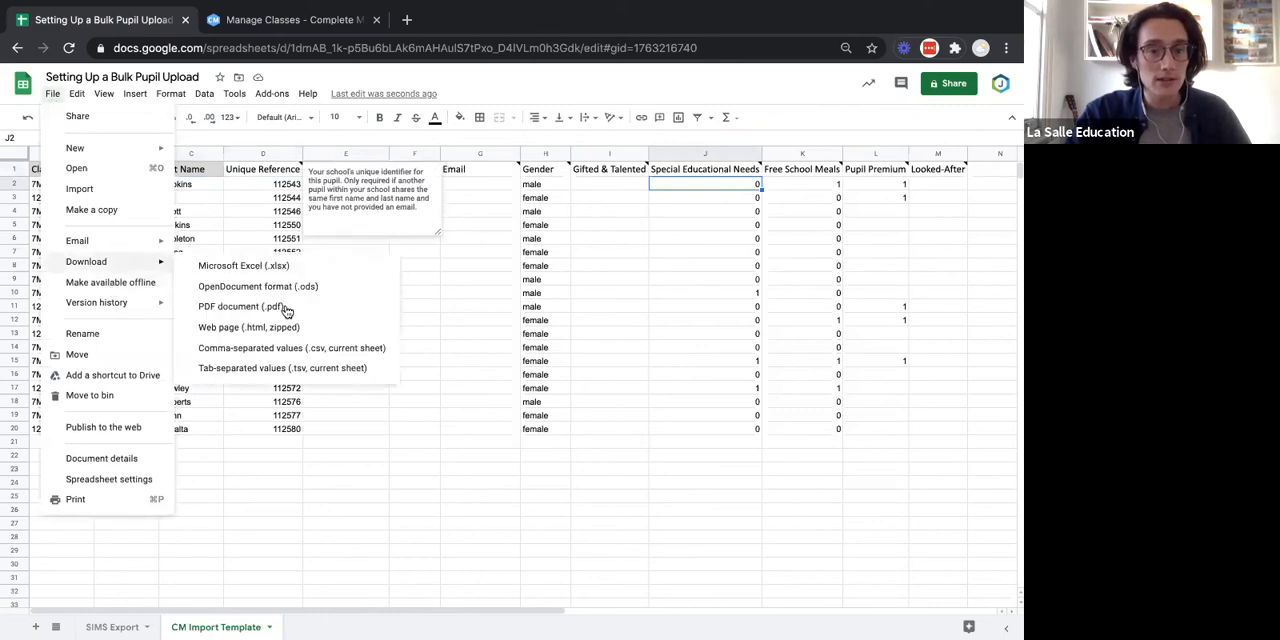
left_click(303, 347)
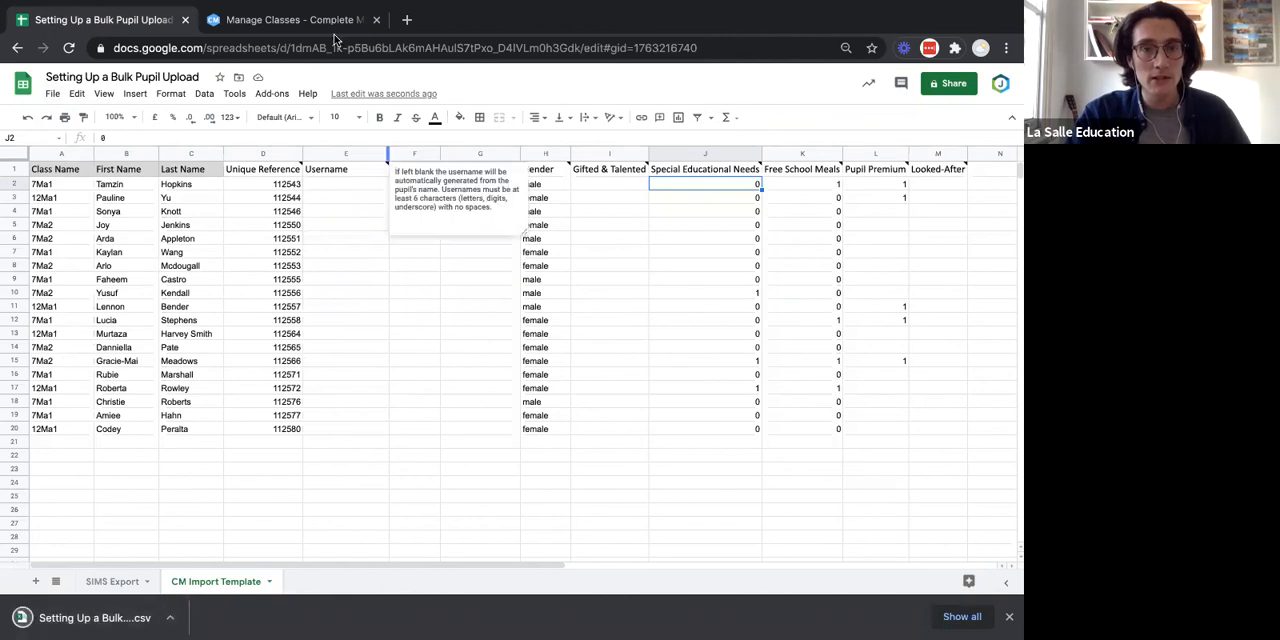
Switch to Complete Maths and go from Manage Classes through School Settings to the Manage Pupils page.
left_click(290, 20)
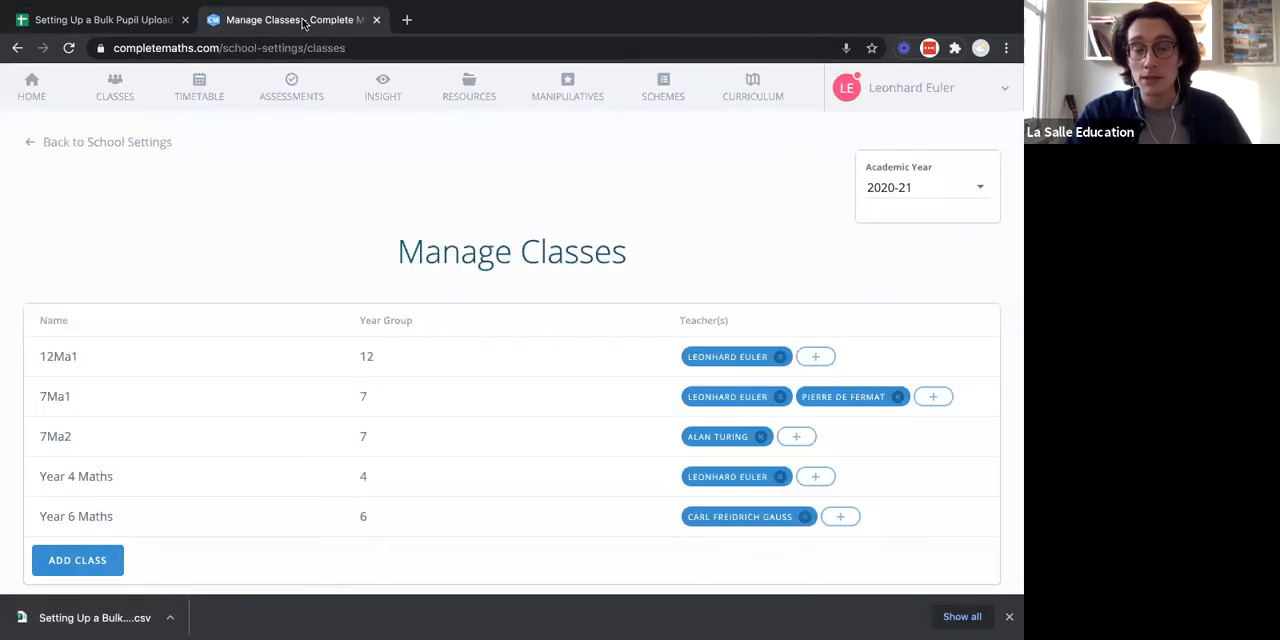
left_click(120, 146)
scroll(418, 424, "down", 1)
left_click(480, 460)
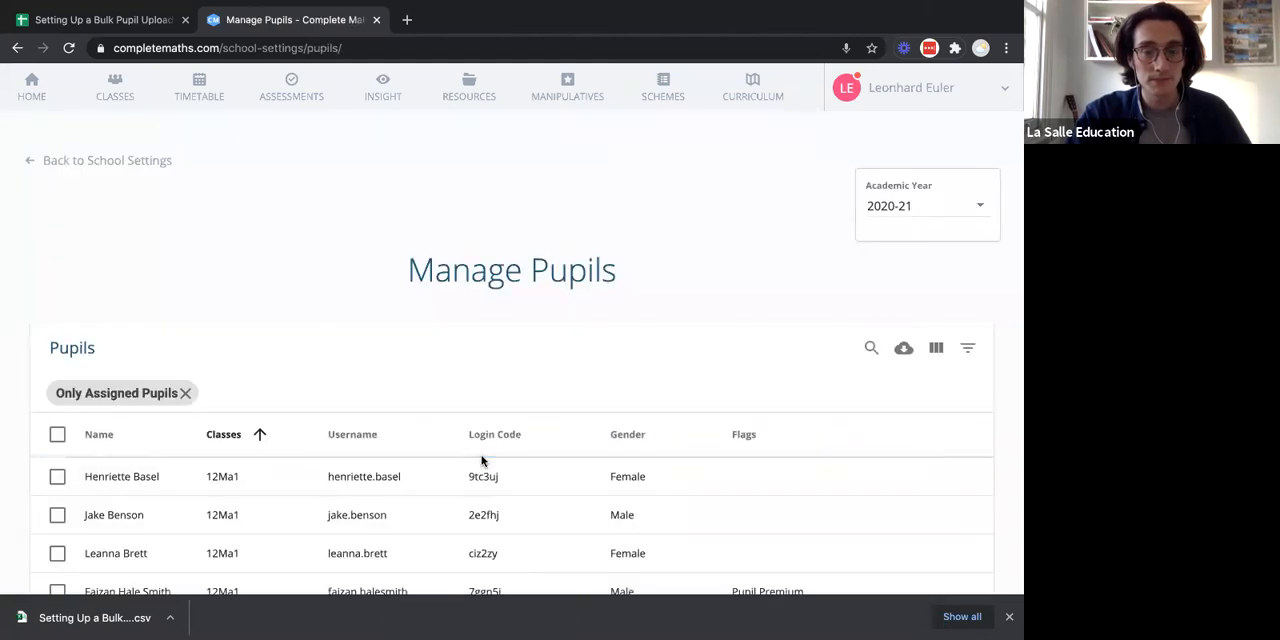
Add many pupils by uploading "Setting Up a Bulk Pupil Upload - CM Import Template (1).csv" from Downloads.
scroll(481, 458, "down", 5)
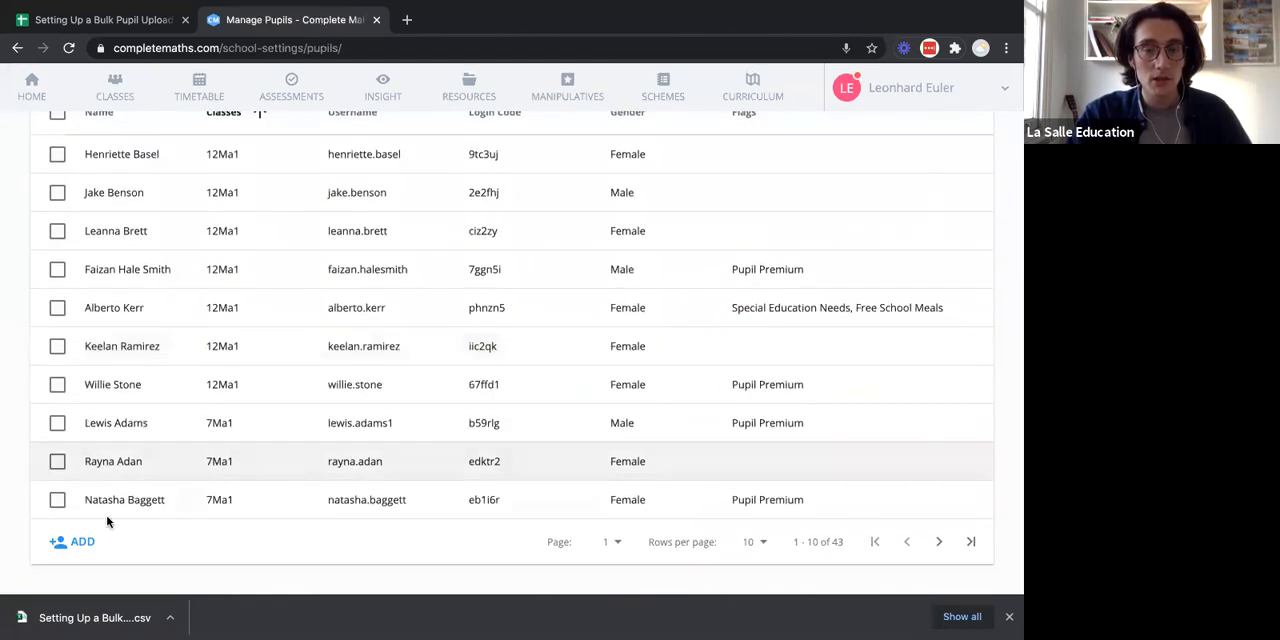
left_click(77, 542)
left_click(87, 564)
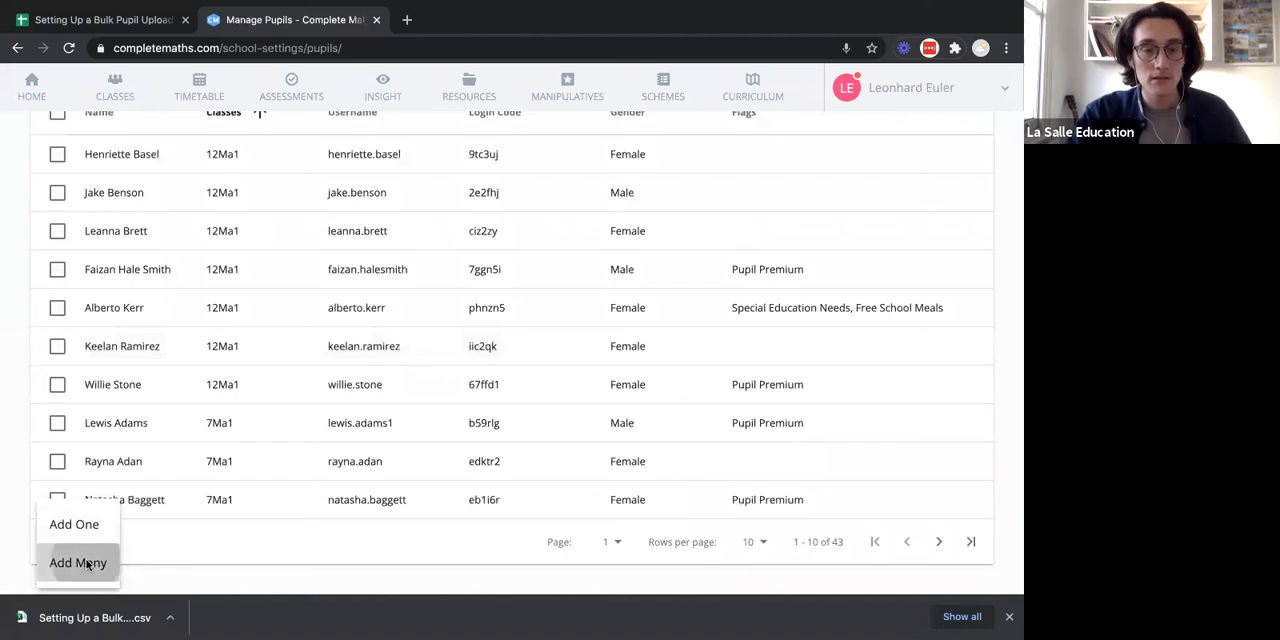
left_click(626, 318)
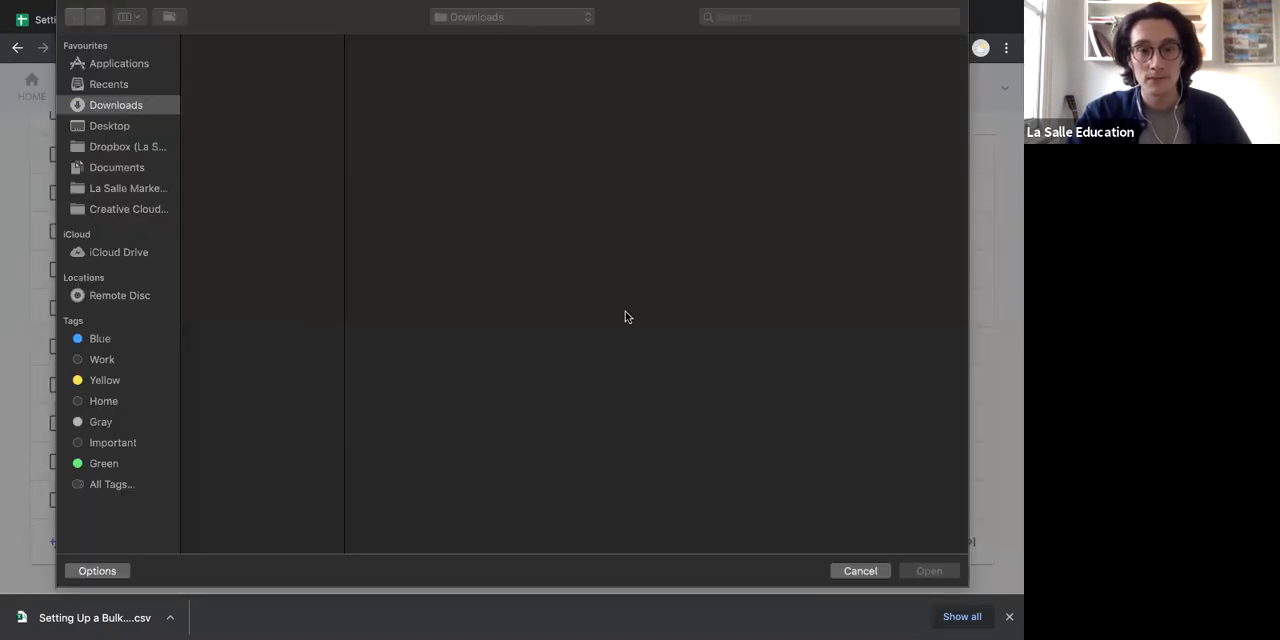
left_click(287, 88)
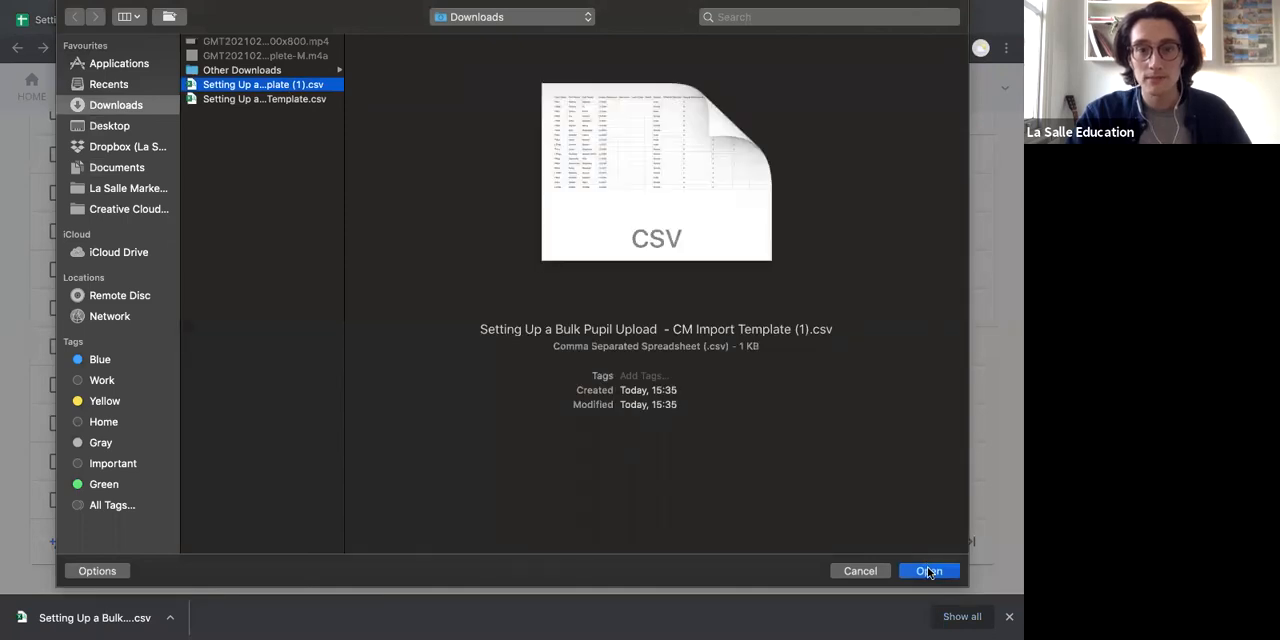
left_click(928, 571)
left_click(668, 429)
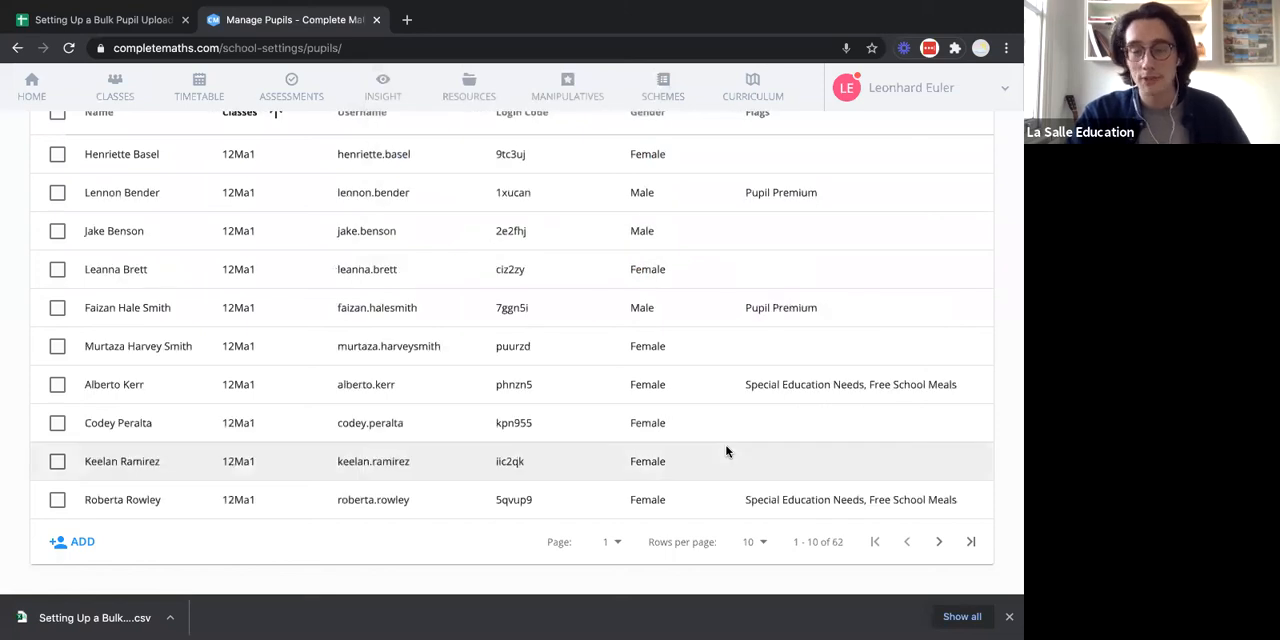
Copy the first pupil's first name from cell B2 of the template sheet and search for it in Manage Pupils.
scroll(727, 452, "up", 5)
scroll(757, 308, "down", 1)
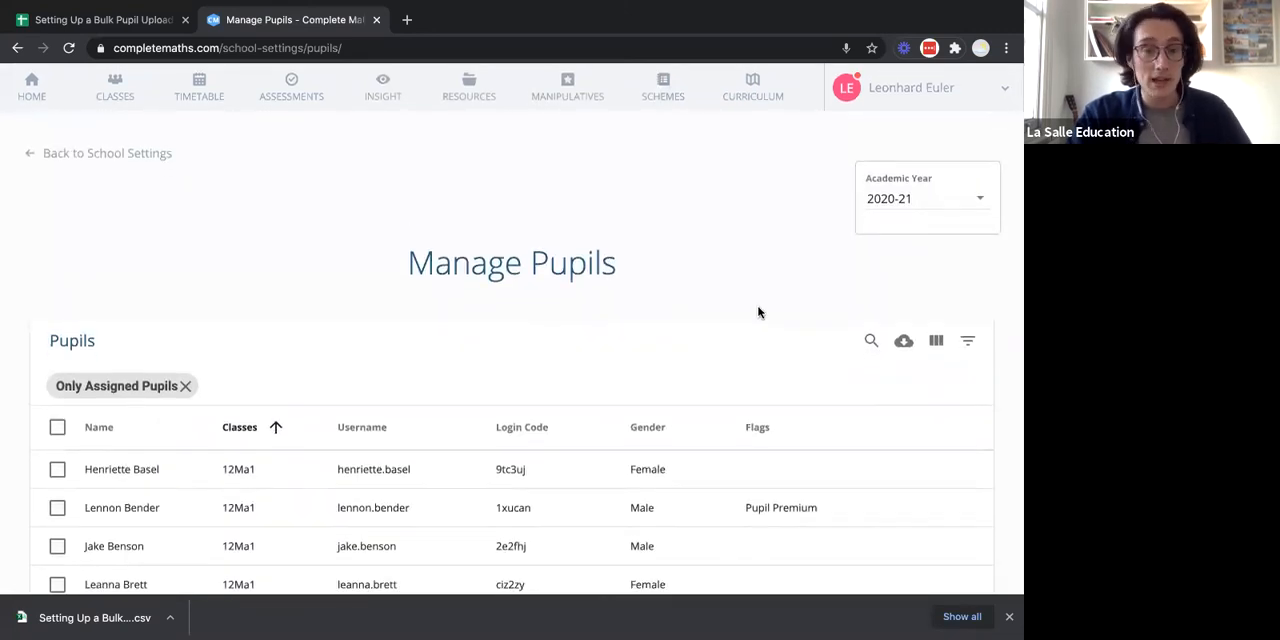
left_click(155, 20)
left_click(100, 212)
left_click(123, 186)
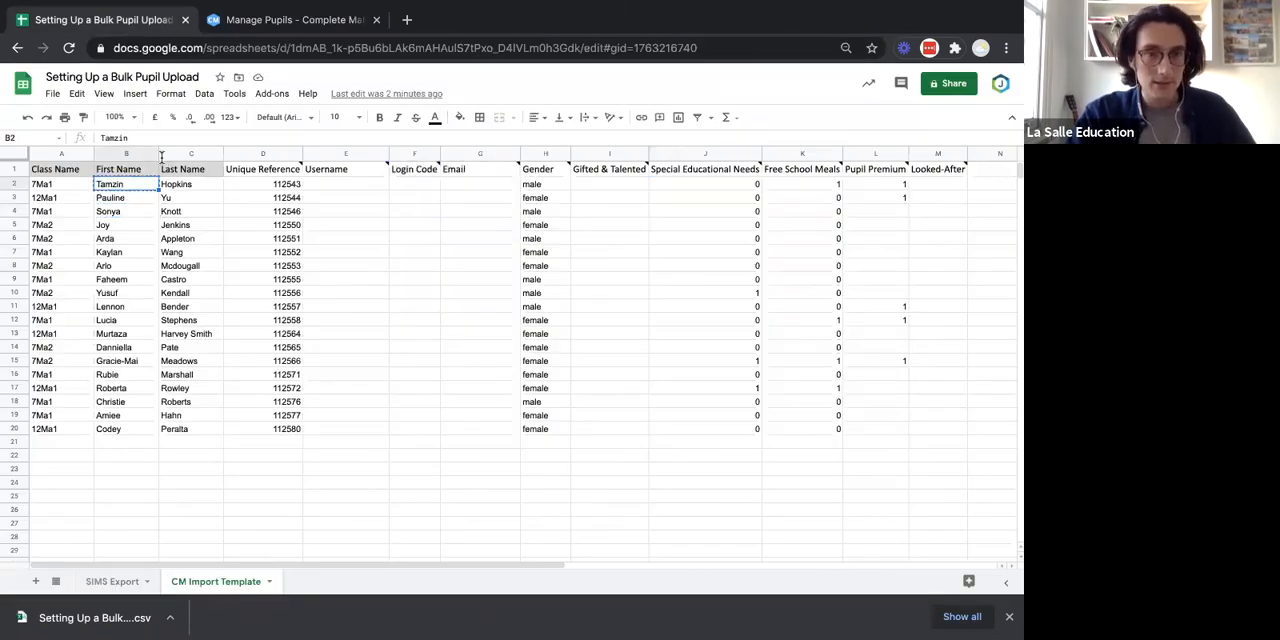
left_click(295, 20)
left_click(871, 292)
type("Tamzin")
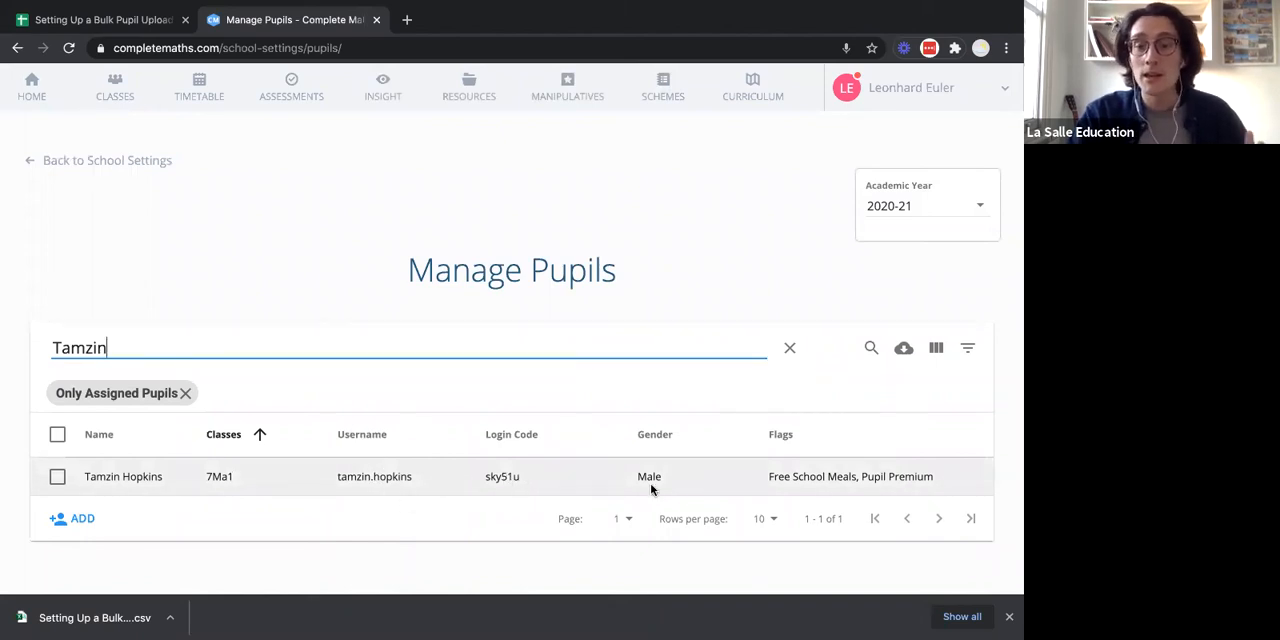
Compare the first pupil's template row with the uploaded Complete Maths record and clear the pupil name search.
left_click(105, 20)
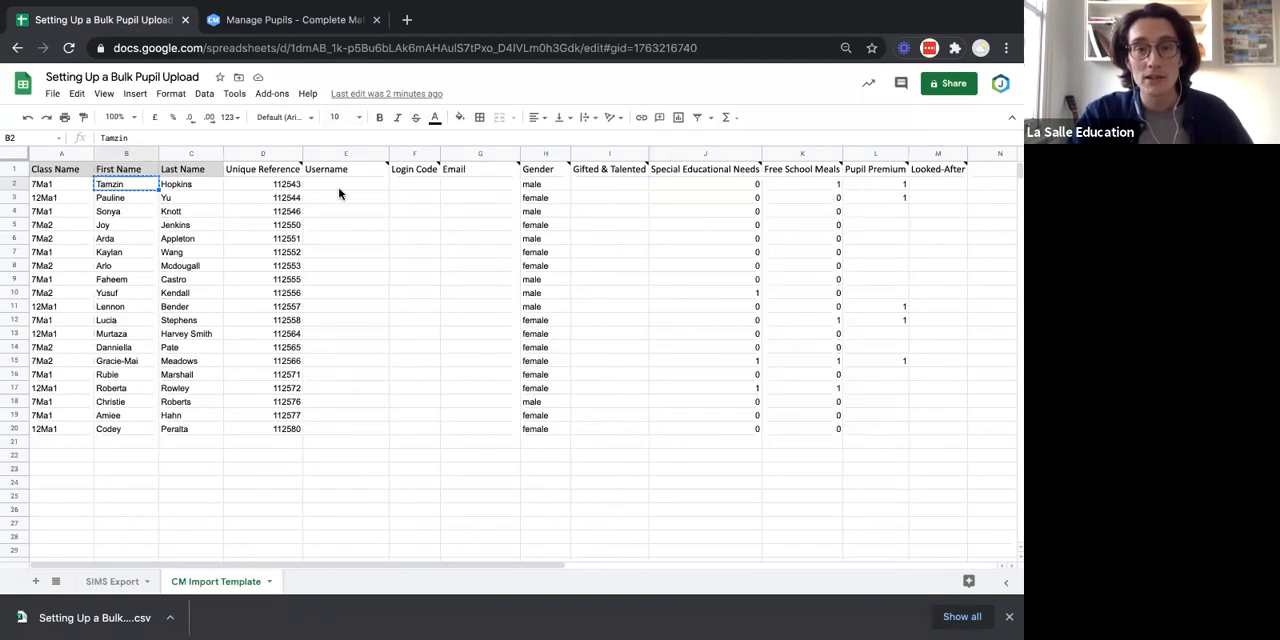
left_click(258, 22)
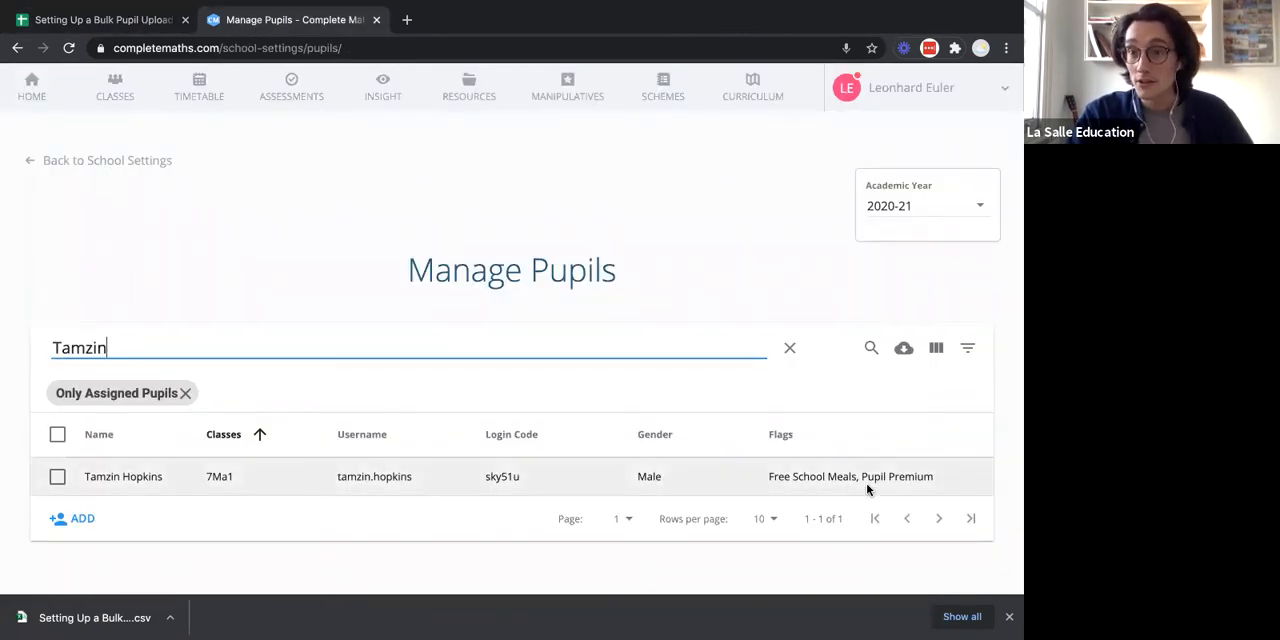
triple_click(508, 346)
key("BackSpace")
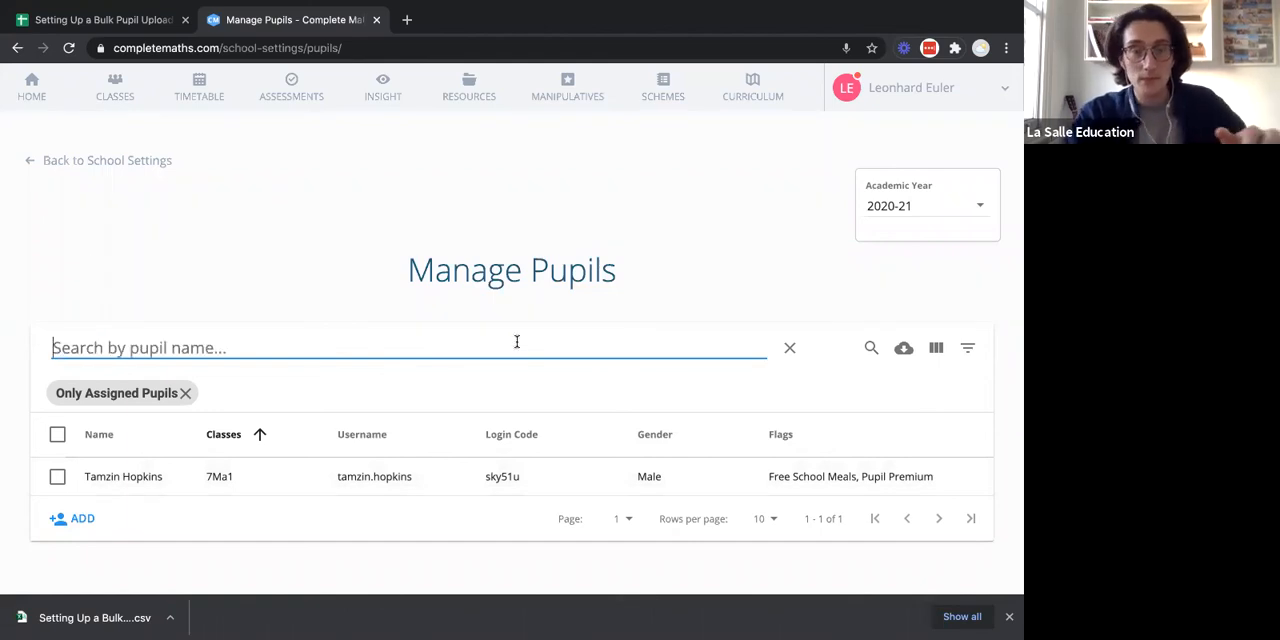
left_click(805, 275)
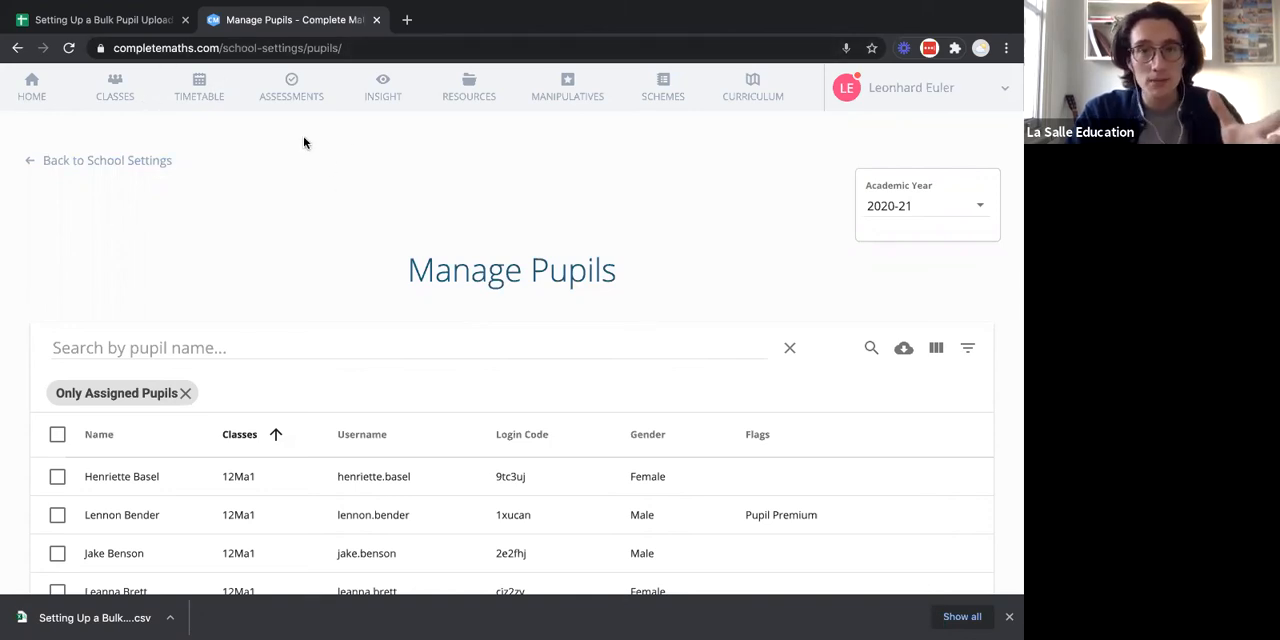
Look over the Class Name and Special Educational Needs entries on the CM Import Template sheet in Google Sheets.
left_click(126, 22)
left_click(62, 198)
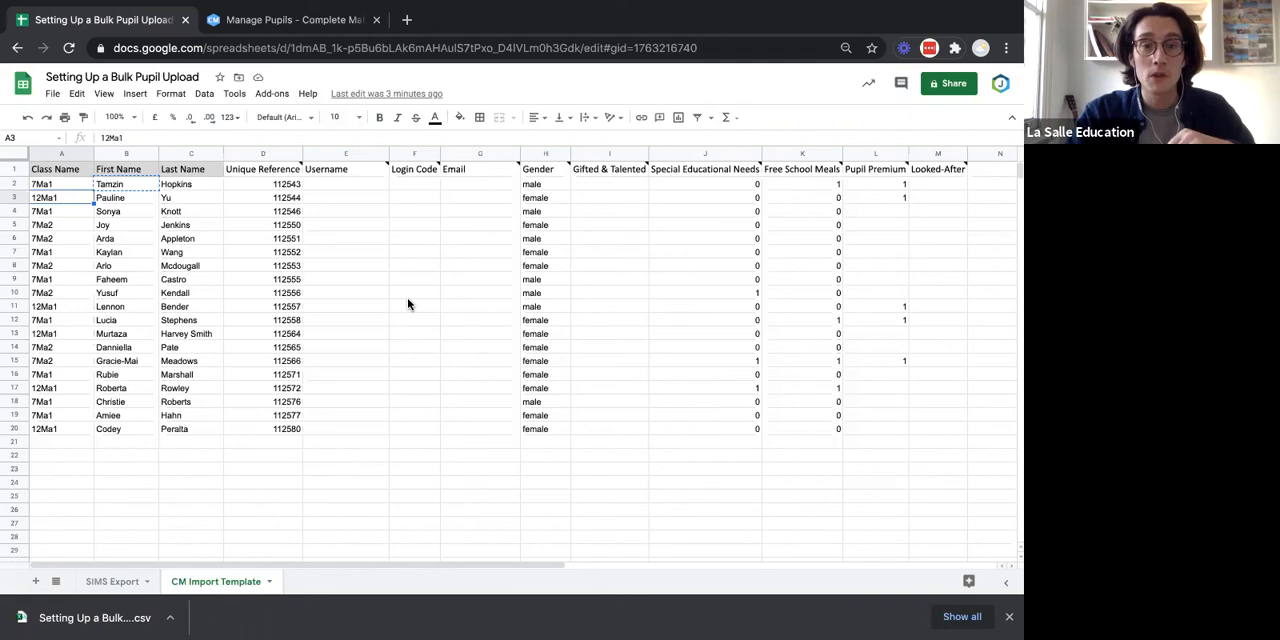
left_click(744, 212)
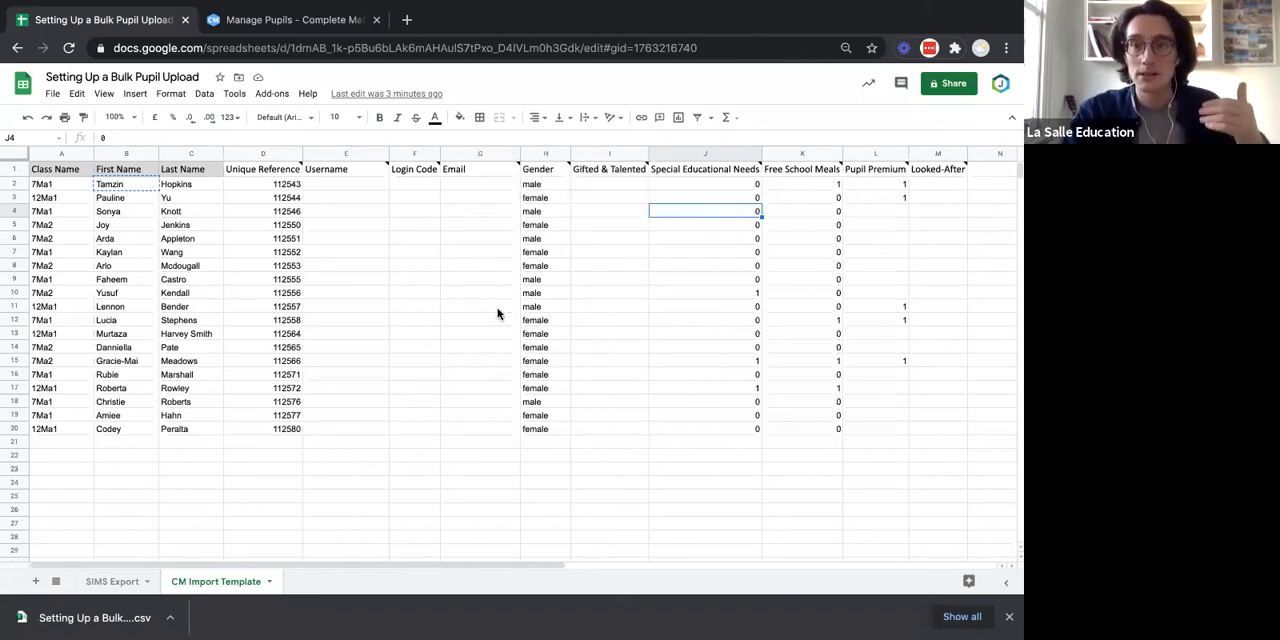
Return to Complete Maths, open the pupil .csv upload dialog to view its template and guidelines options, and cancel it.
left_click(310, 19)
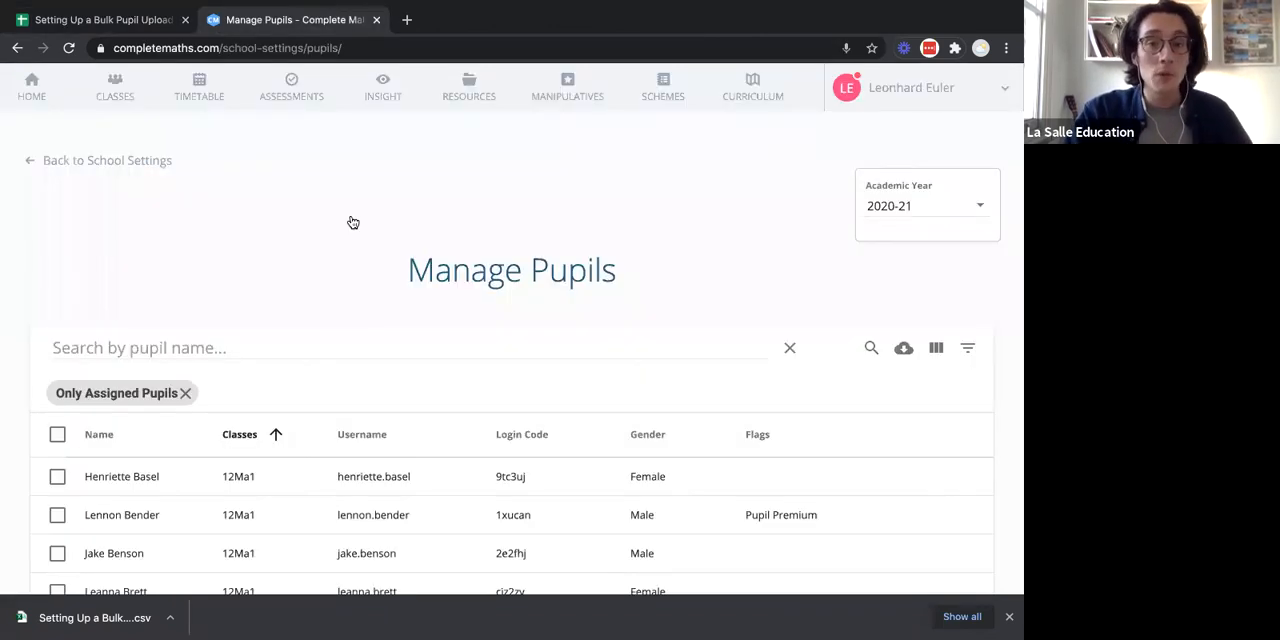
scroll(361, 259, "down", 5)
scroll(251, 231, "up", 5)
scroll(326, 209, "down", 7)
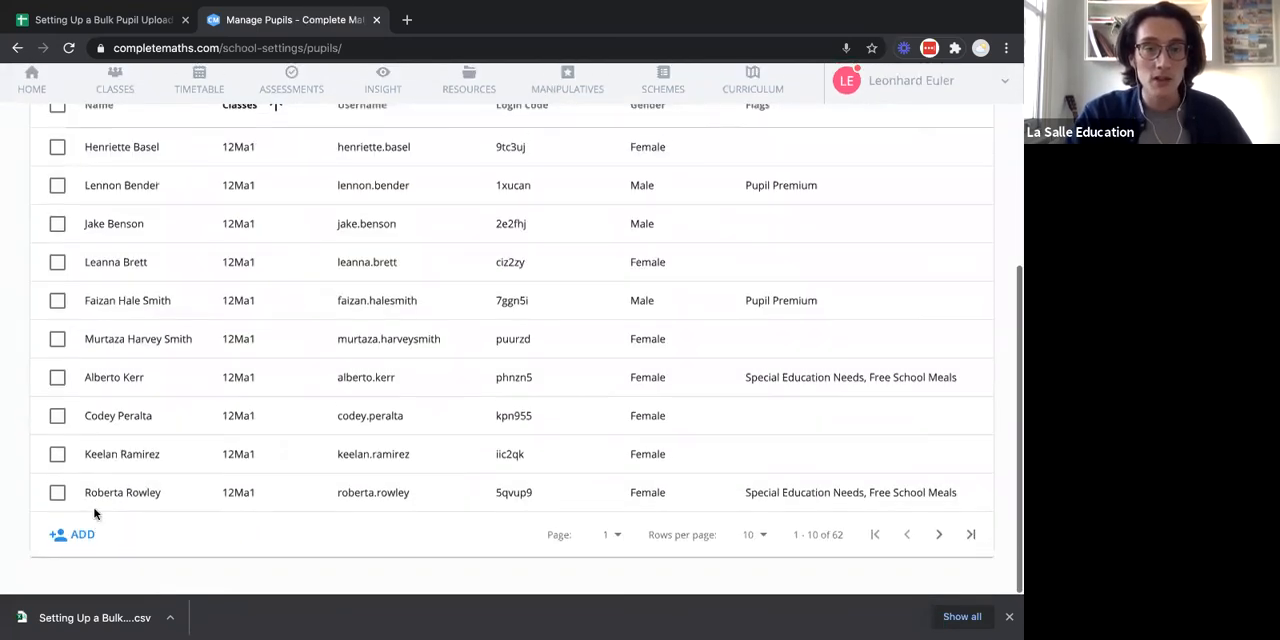
left_click(80, 535)
left_click(90, 556)
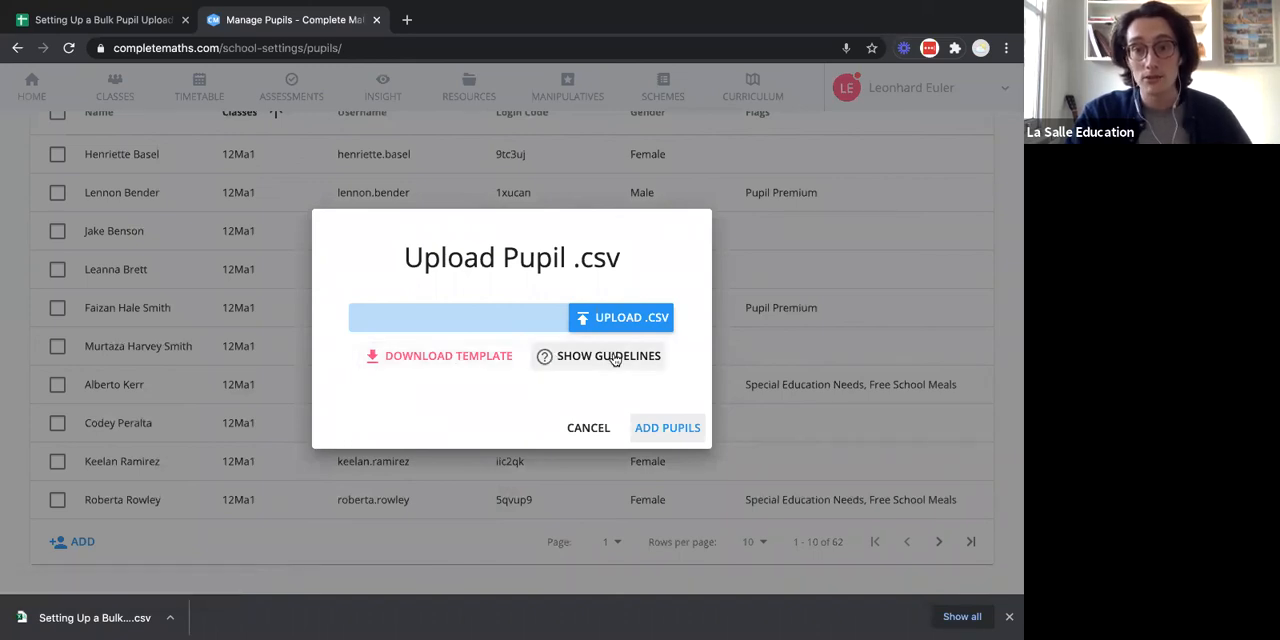
left_click(592, 429)
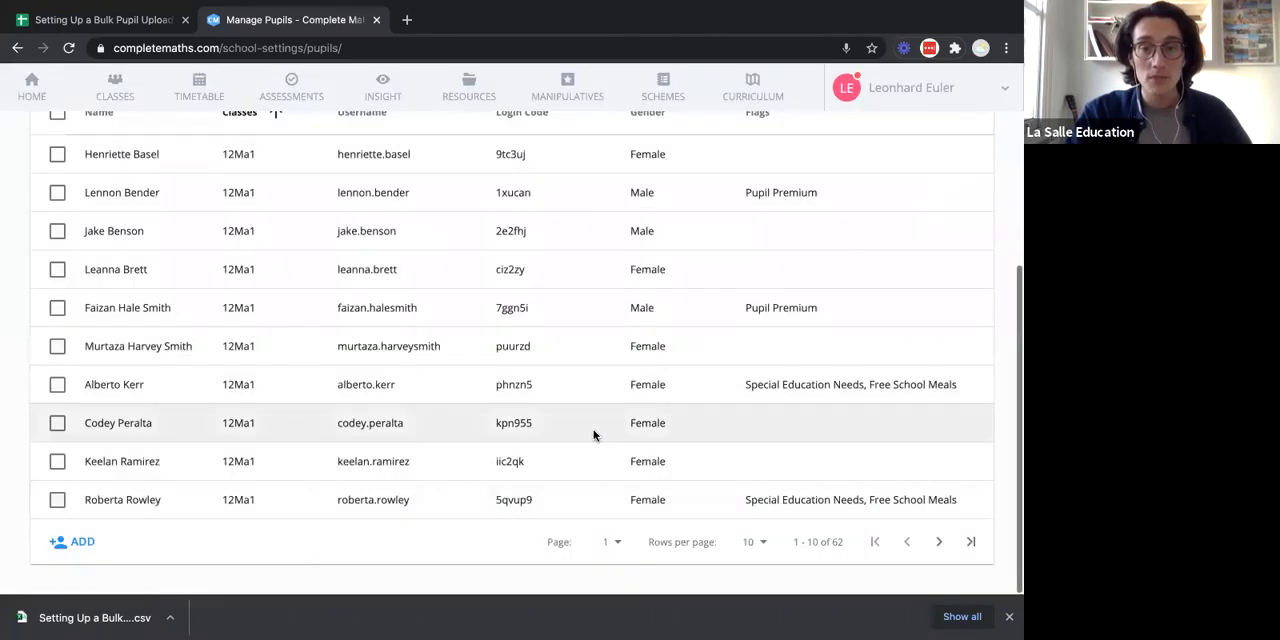